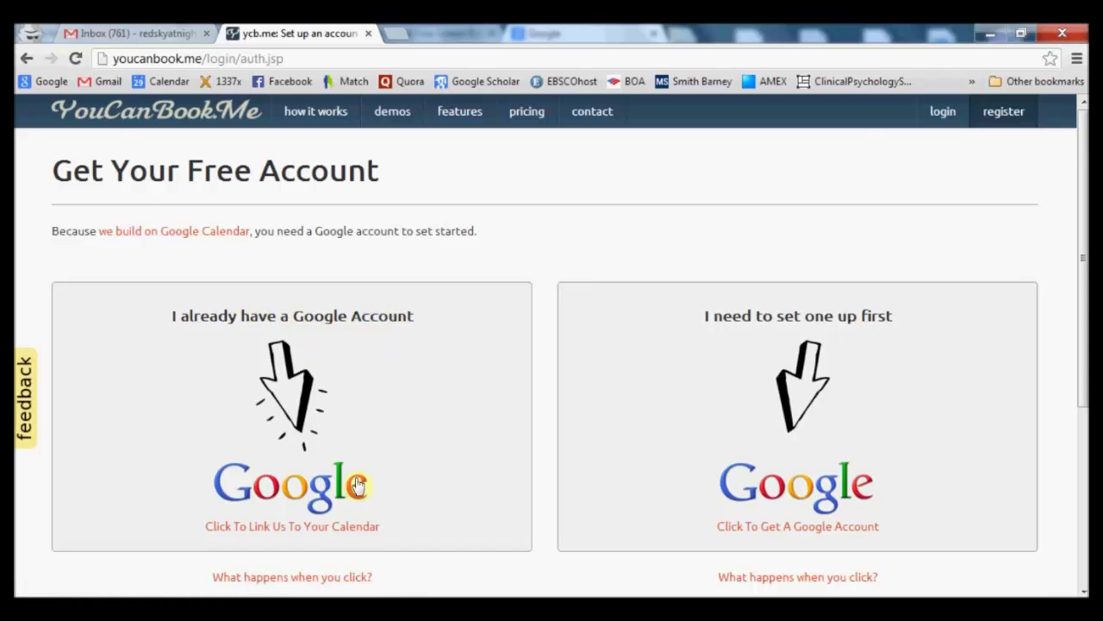
Step: Link the existing Google account to YouCanBook.Me and grant the site access to Google Calendar
left_click(303, 504)
left_click_drag(364, 109, 368, 55)
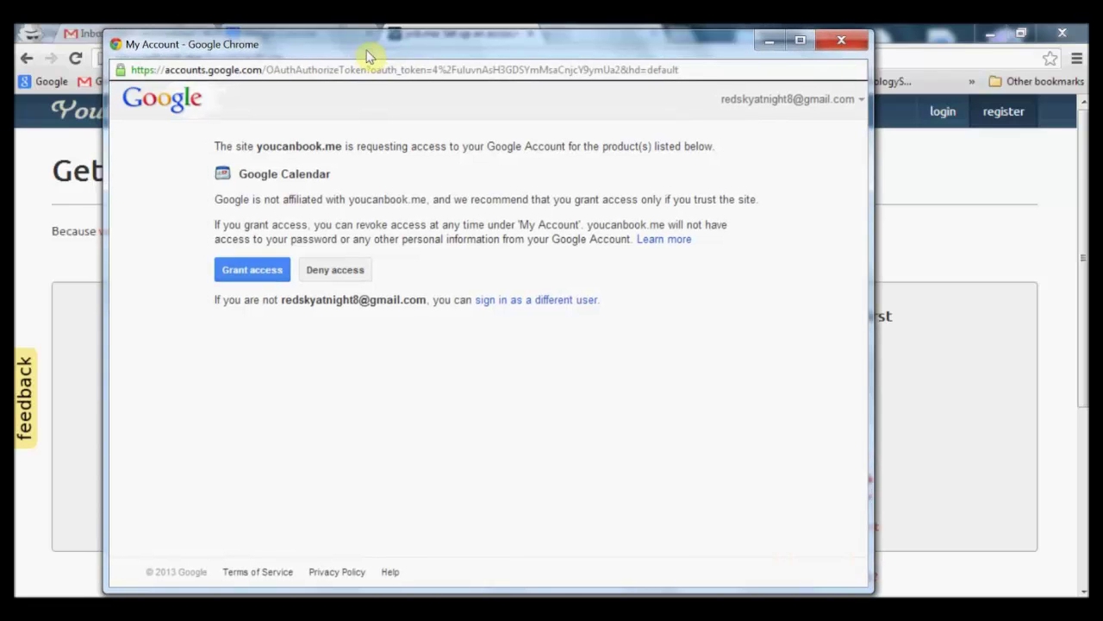
left_click(265, 272)
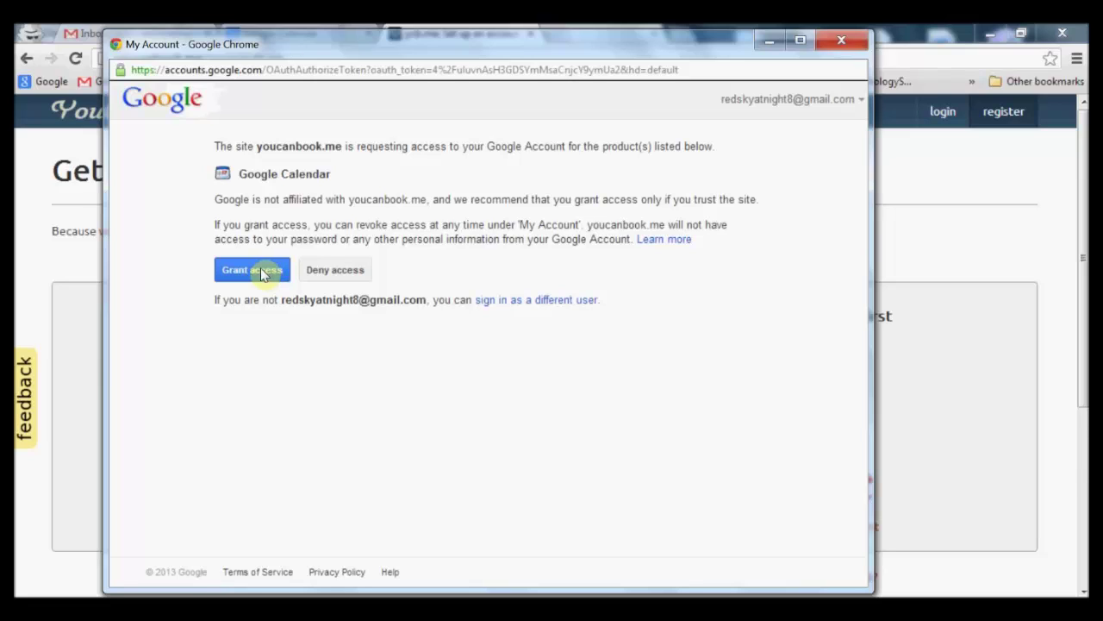
left_click(263, 272)
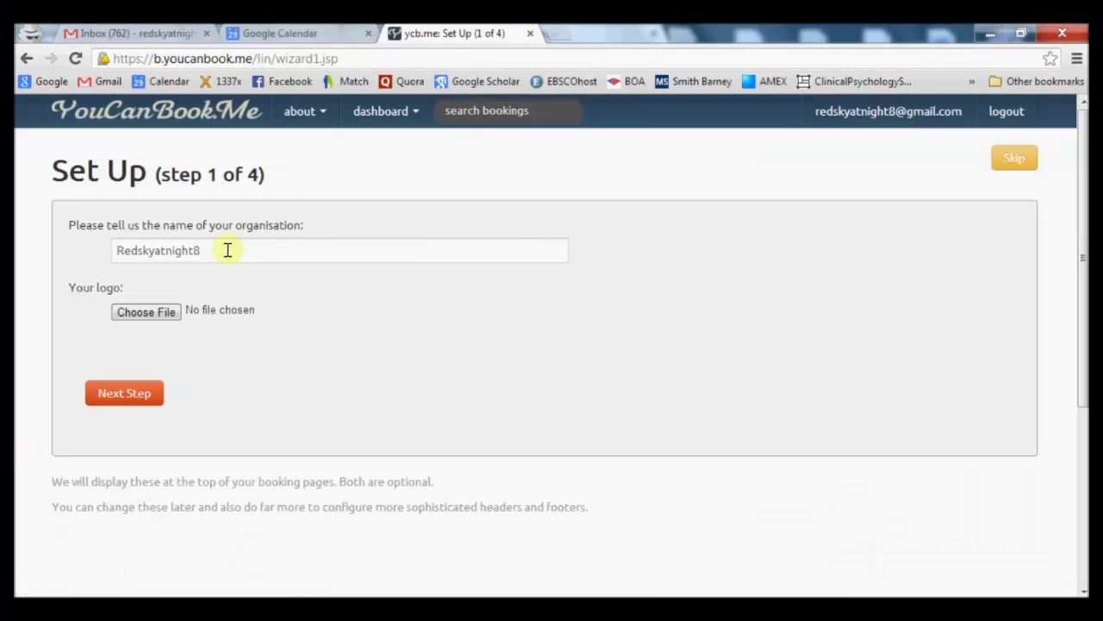
Step: Set the organisation name to DougOfficeHours and continue to the second setup step
left_click(227, 249)
left_click_drag(227, 249, 72, 237)
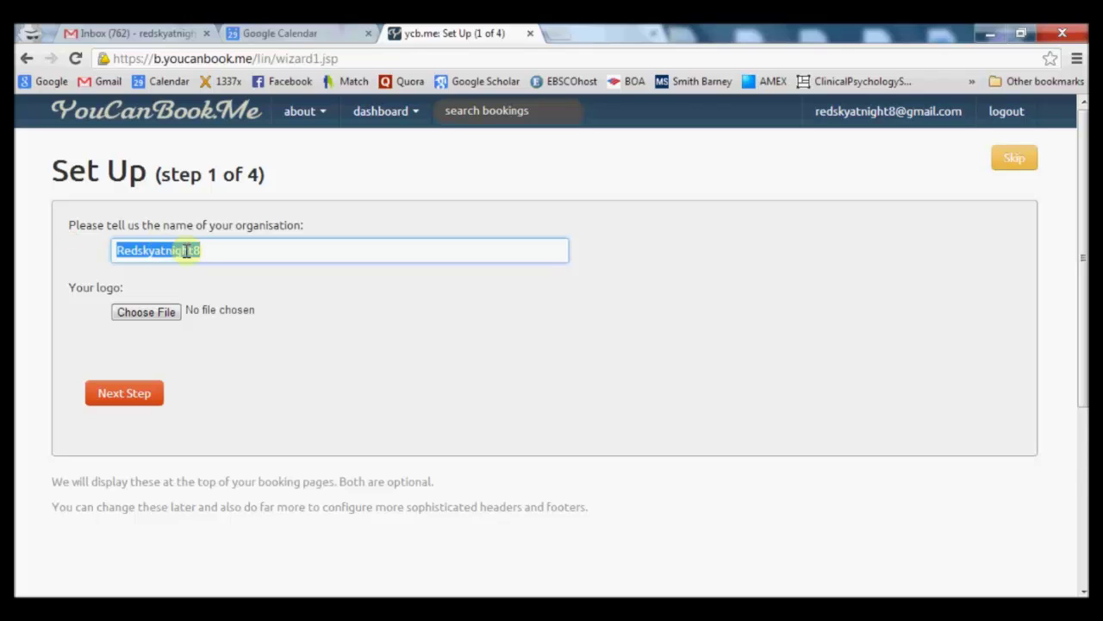
type("DougOfficeHours")
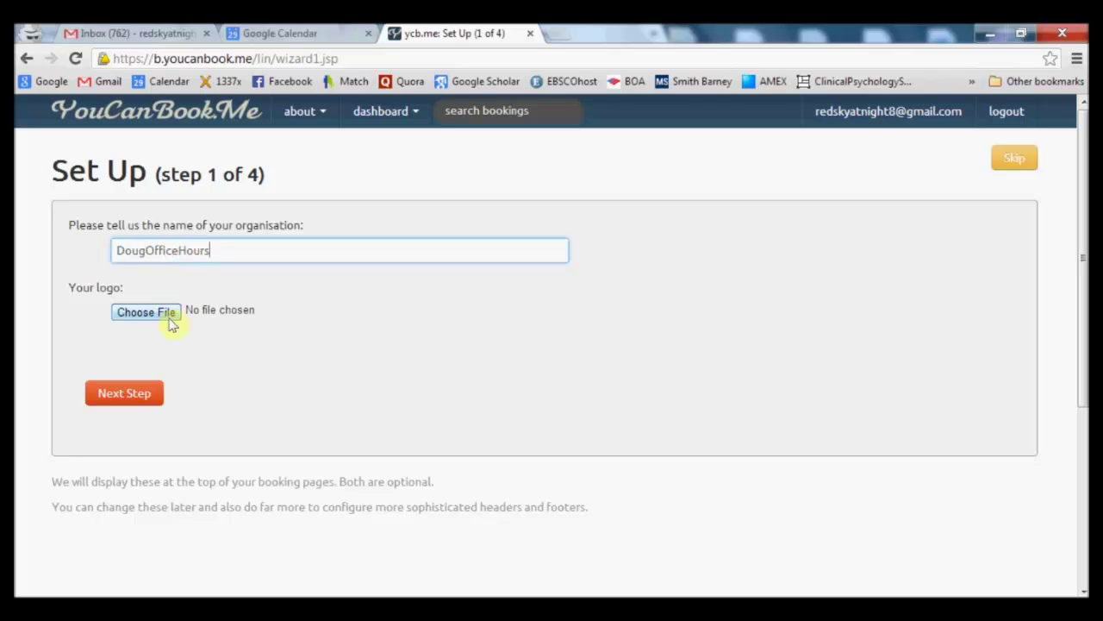
left_click(151, 393)
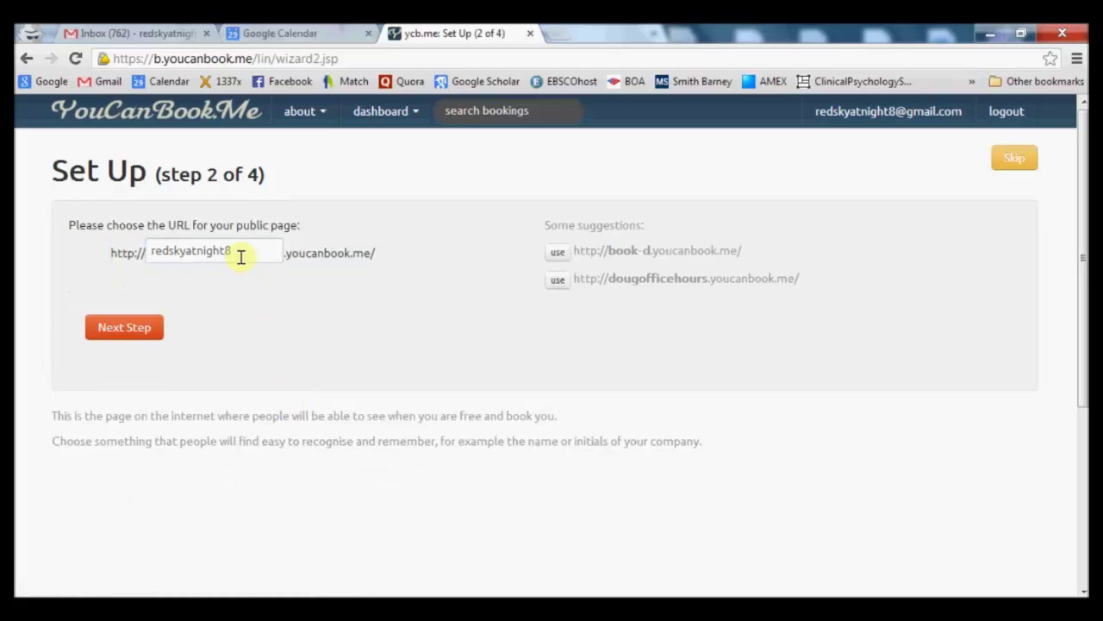
Step: Set the public page's URL to dougofficehours.youcanbook.me and continue to the third setup step
left_click_drag(240, 253, 112, 247)
type("dougofficehours")
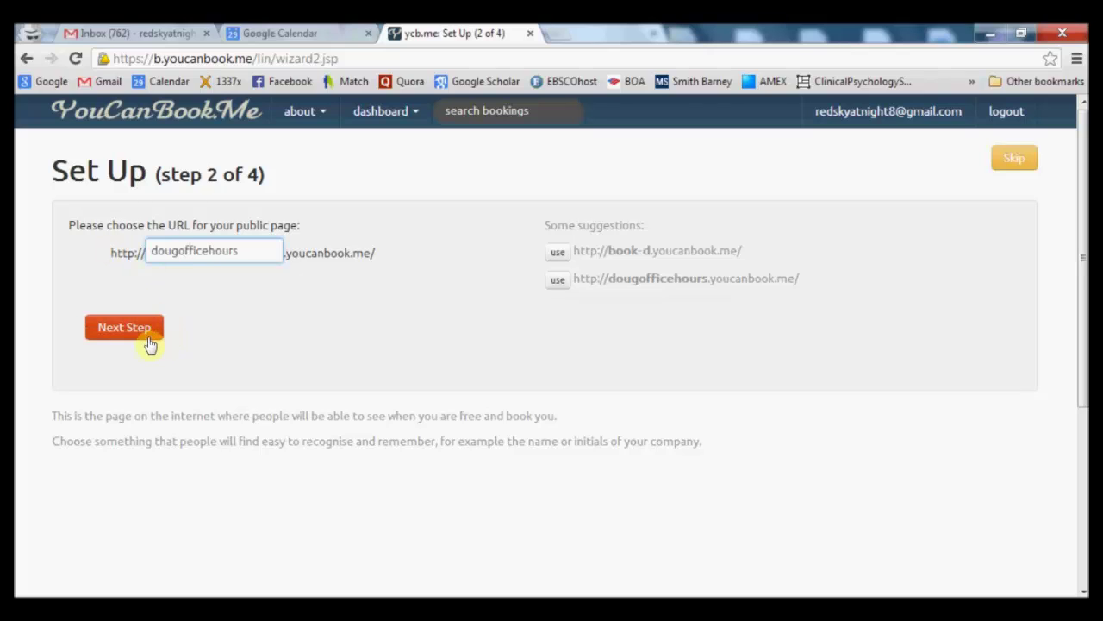
left_click(148, 331)
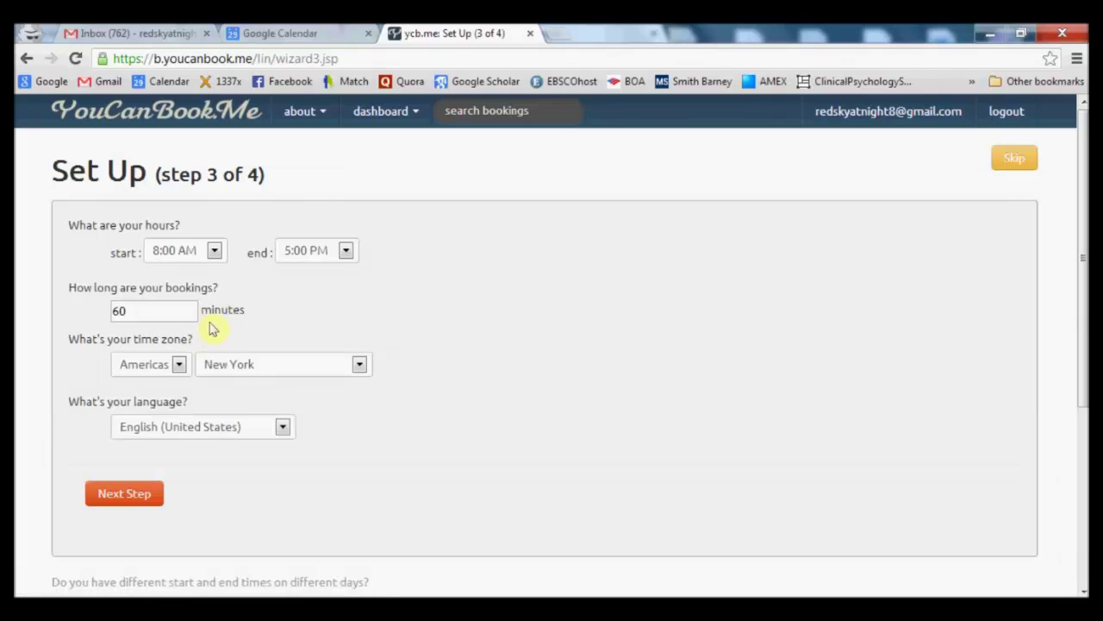
Step: Set the hours from 9:00 AM to 11:00 AM with 15-minute bookings and continue to the theme selection
left_click(215, 251)
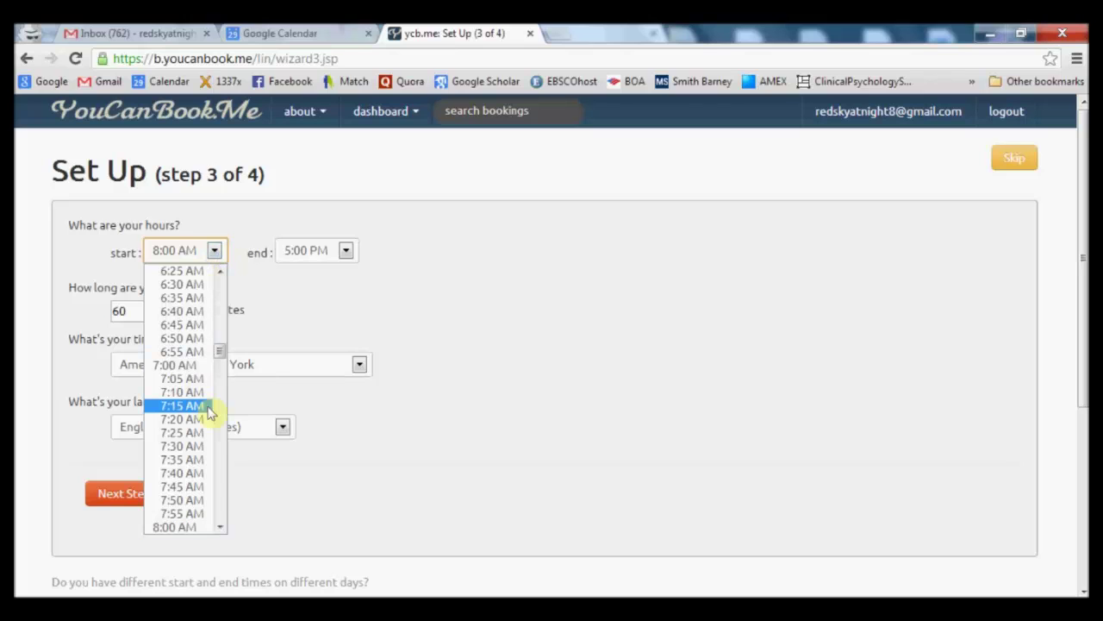
left_click_drag(222, 527, 222, 527)
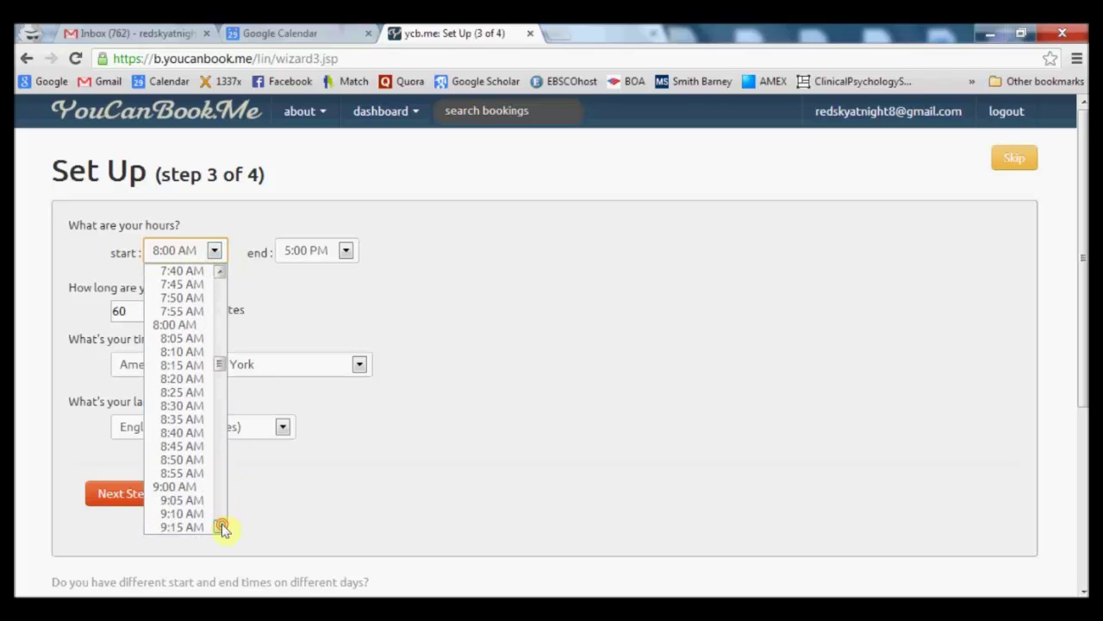
left_click(181, 487)
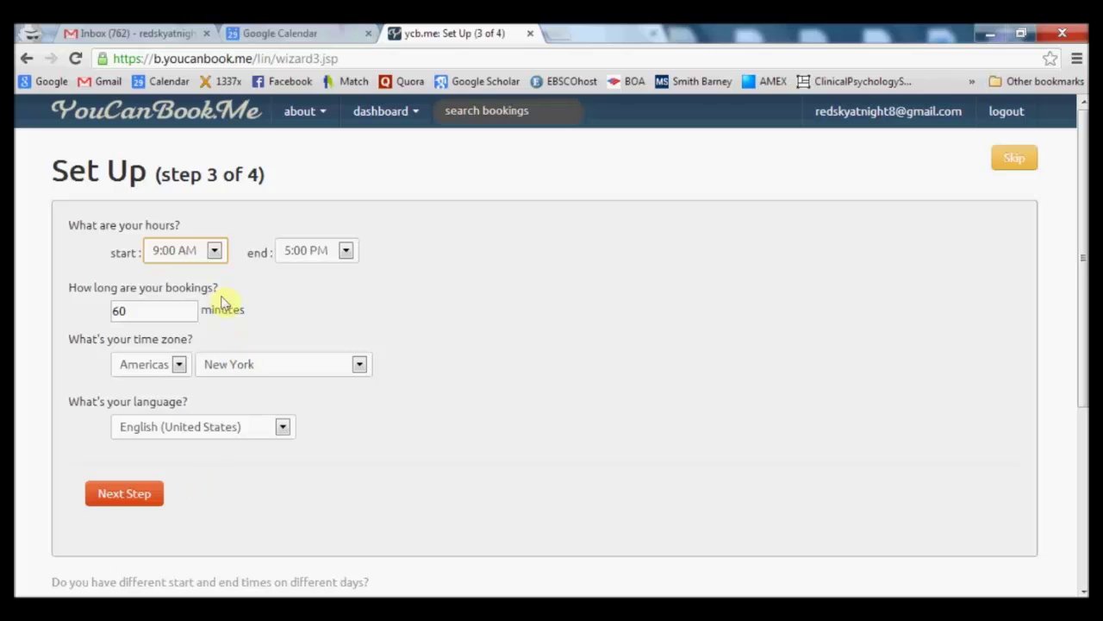
left_click(343, 252)
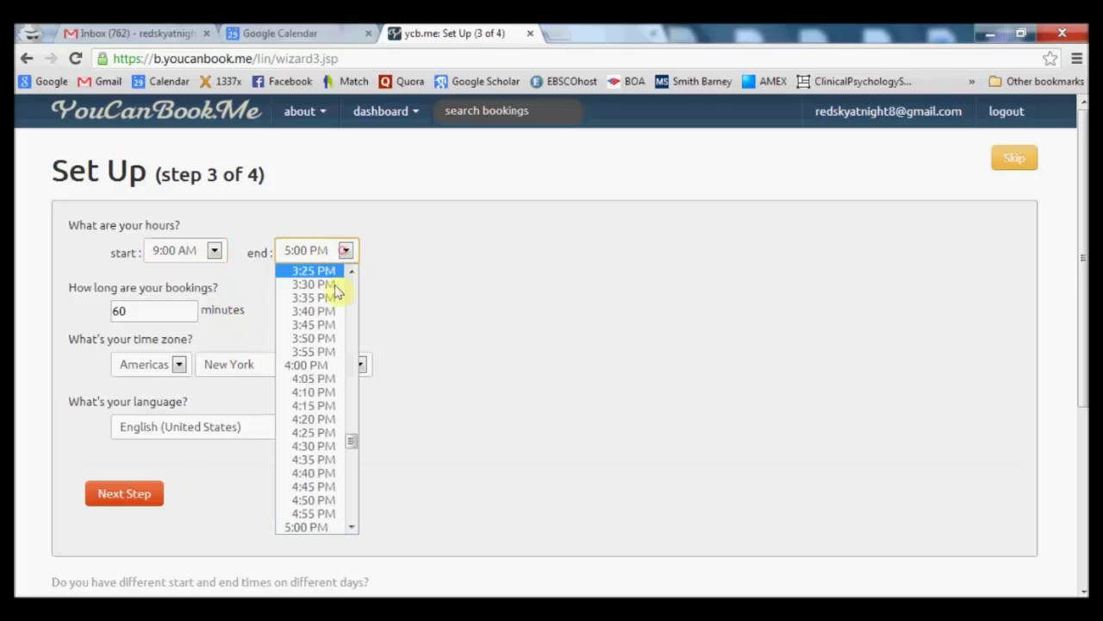
scroll(349, 515, "down", 1)
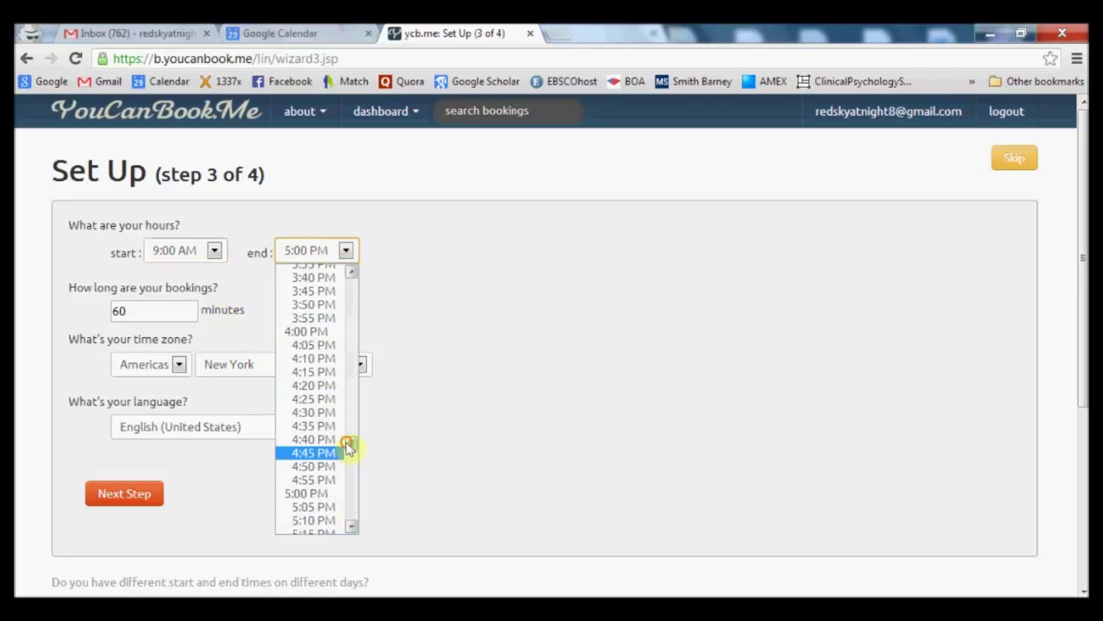
left_click_drag(350, 443, 357, 388)
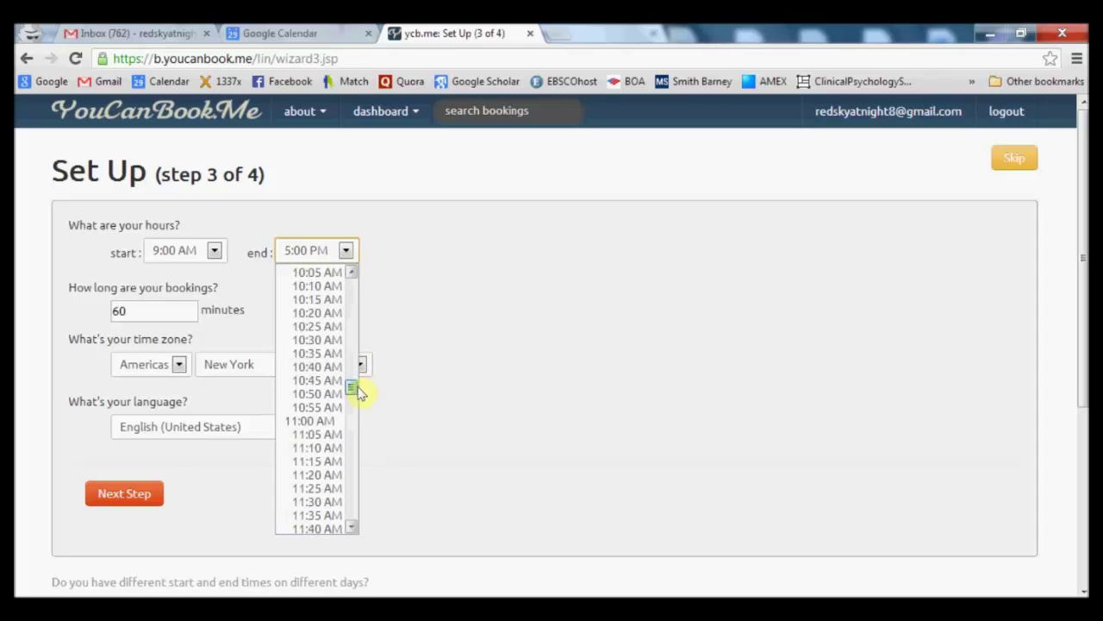
left_click(335, 422)
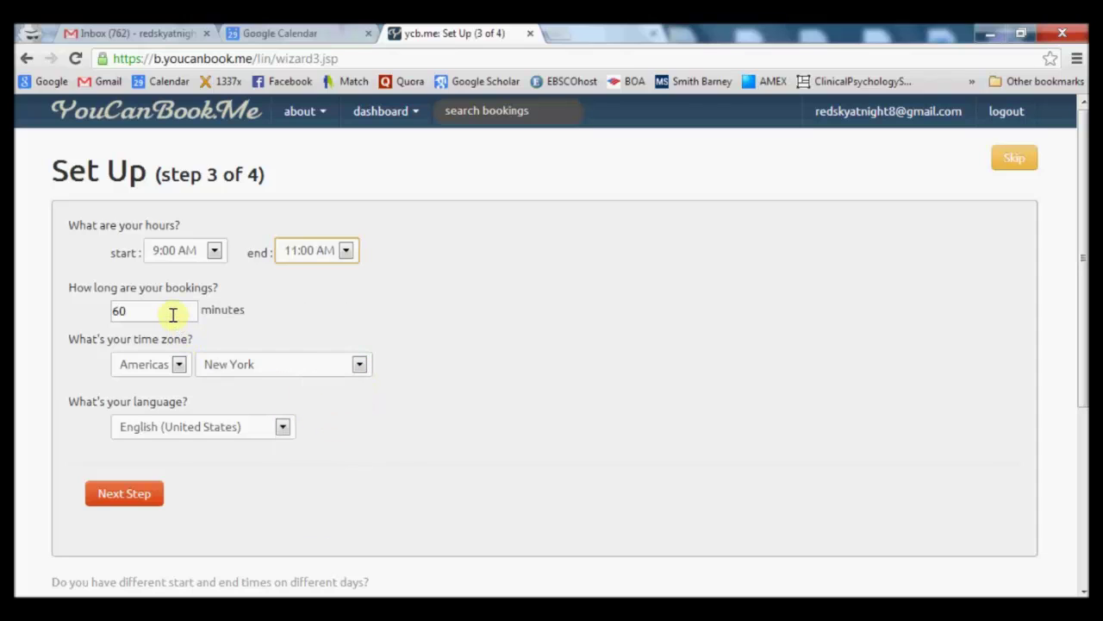
left_click_drag(168, 312, 72, 317)
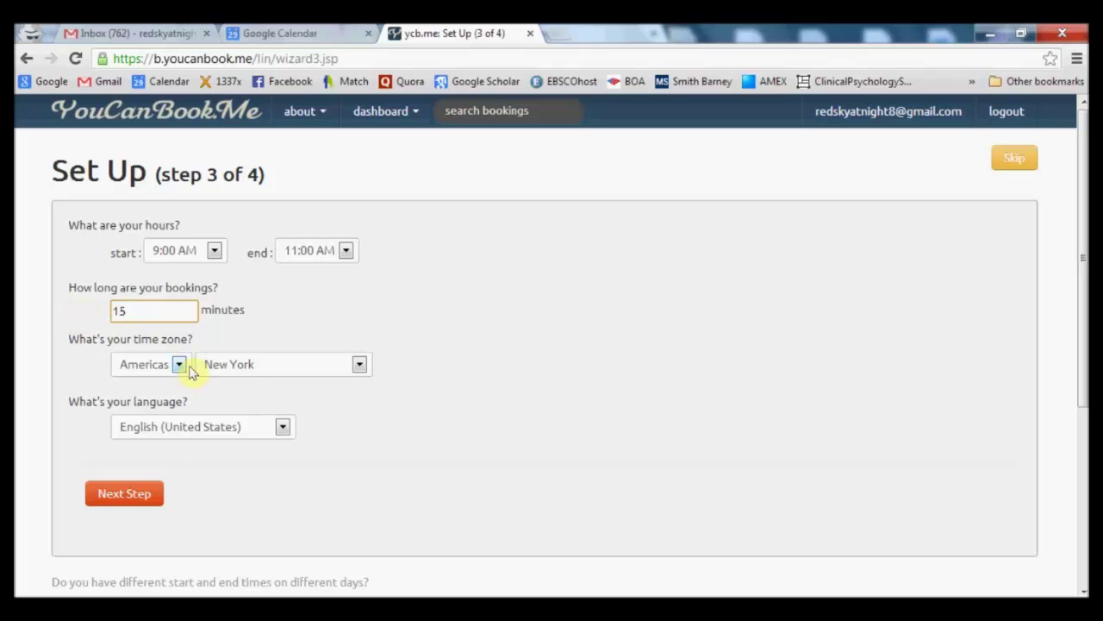
left_click(146, 495)
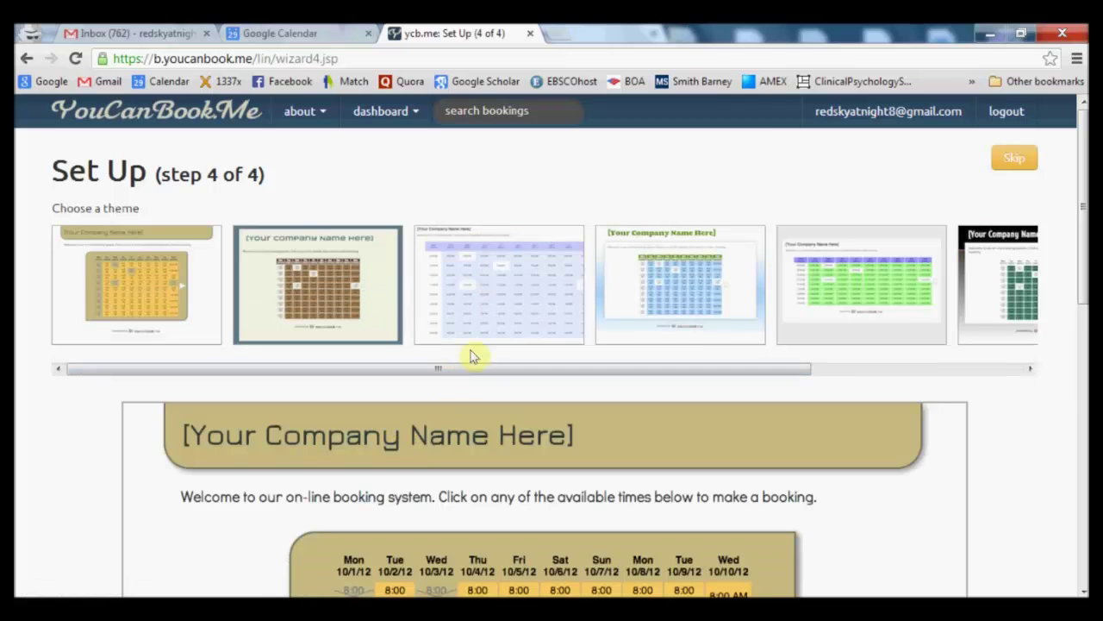
Step: Preview the available themes and choose the simple grey one with green time slots
left_click(500, 337)
scroll(470, 410, "down", 2)
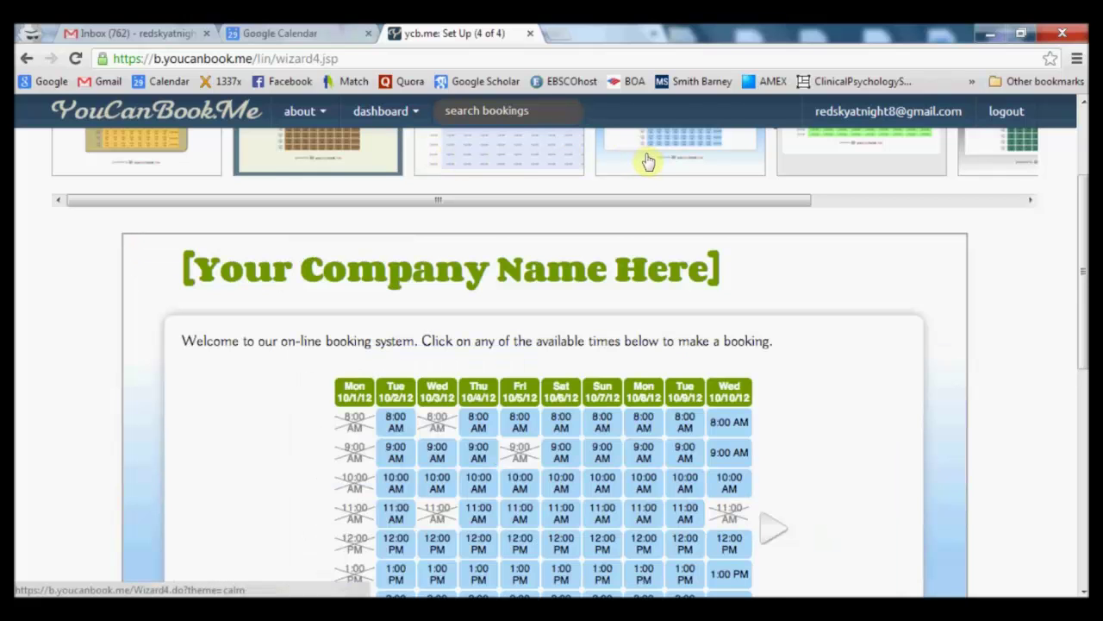
scroll(648, 162, "up", 1)
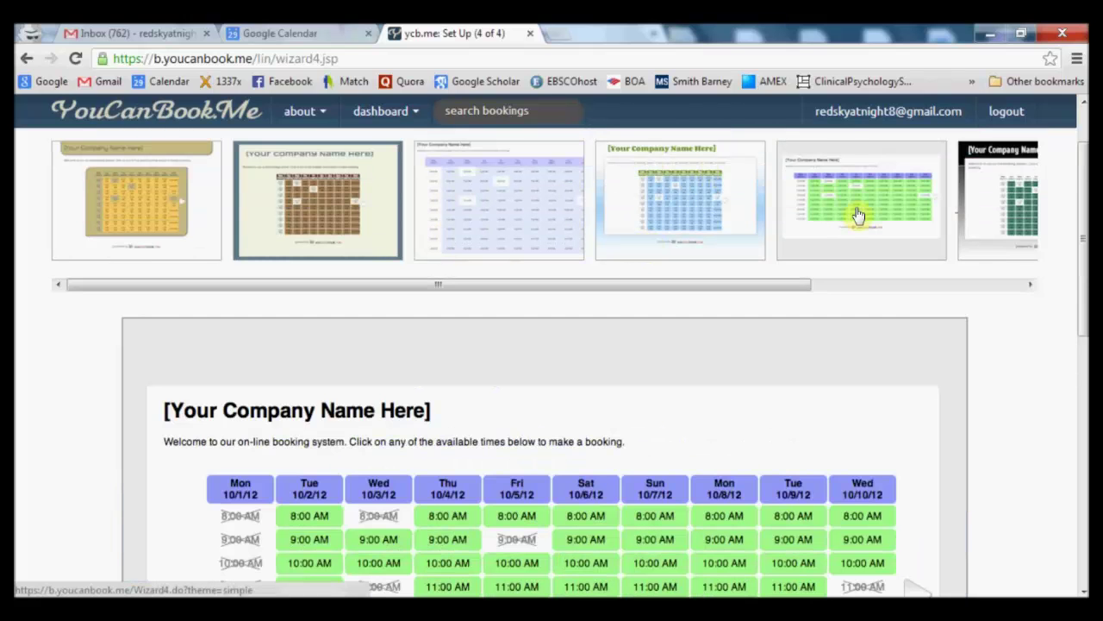
left_click(857, 214)
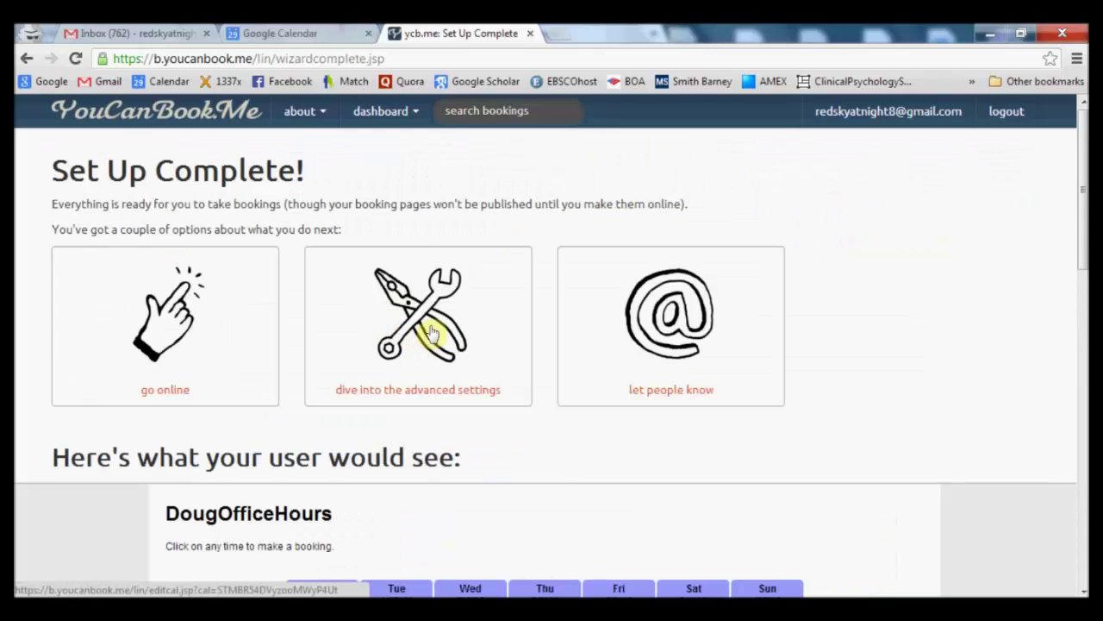
Step: Look over the booking grid preview, open the advanced settings and expand the linked-calendar options
scroll(431, 332, "down", 3)
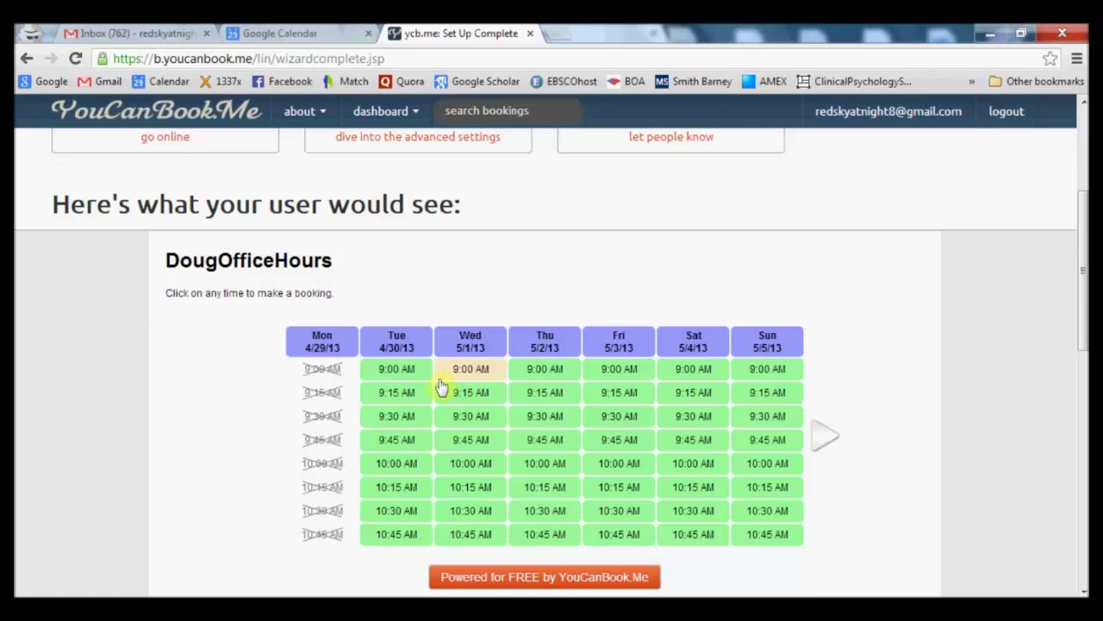
scroll(440, 387, "up", 1)
left_click(384, 187)
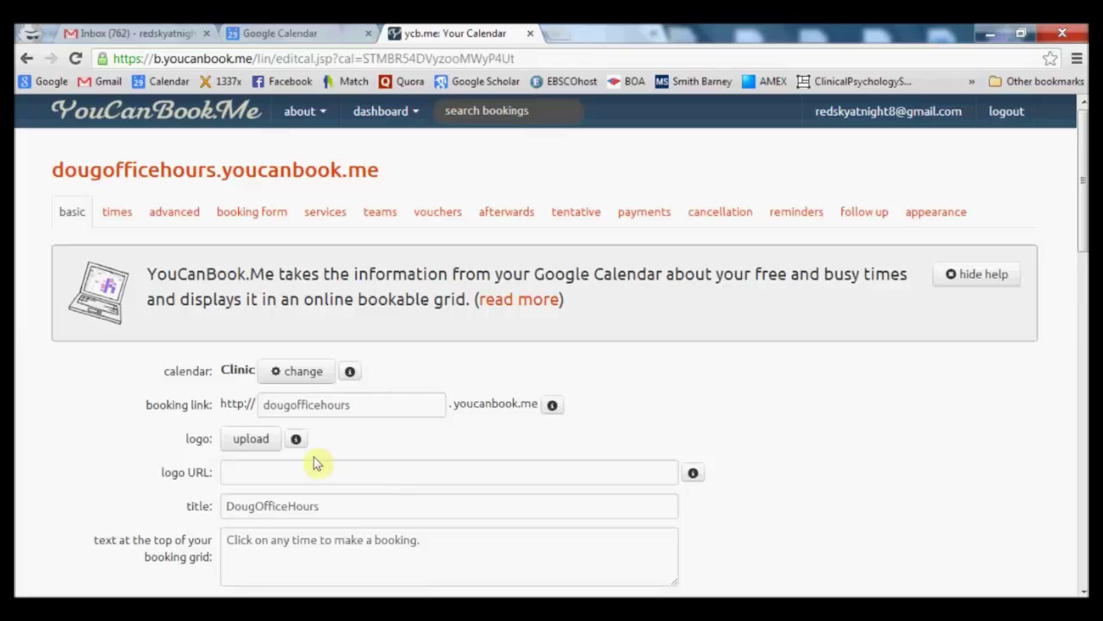
scroll(30, 455, "down", 1)
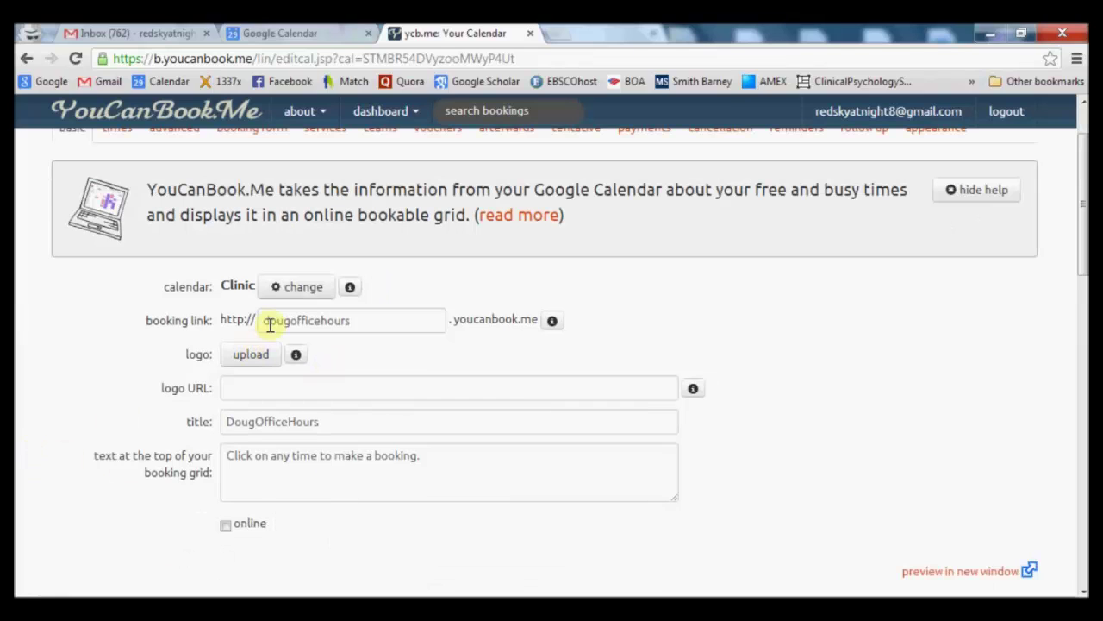
left_click(297, 290)
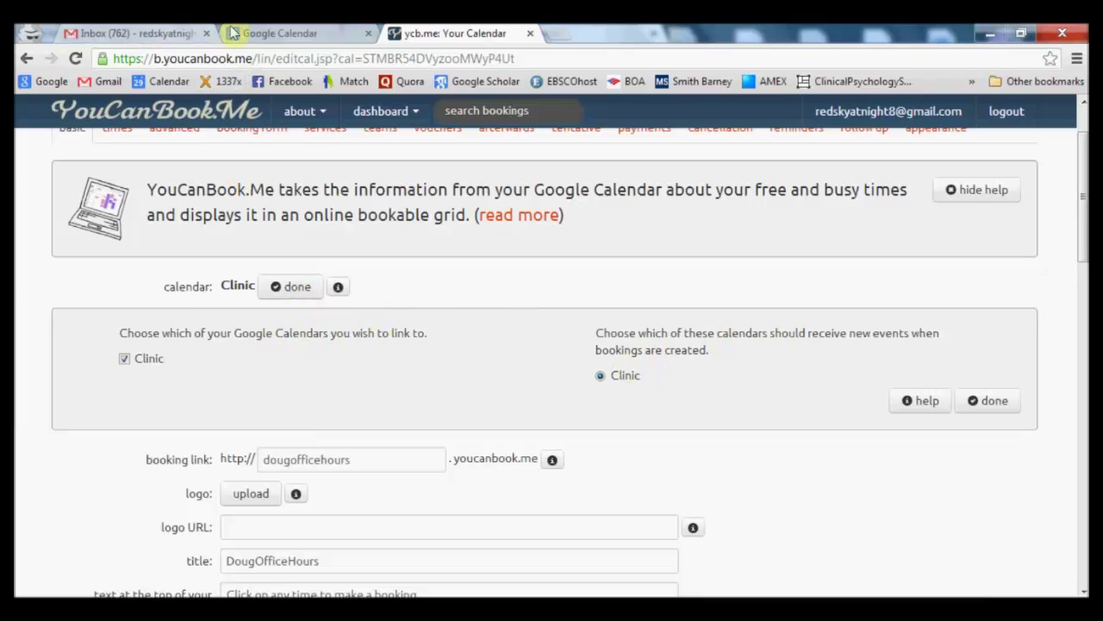
Step: Switch to Google Calendar and create a new calendar named Office Hours
left_click(280, 33)
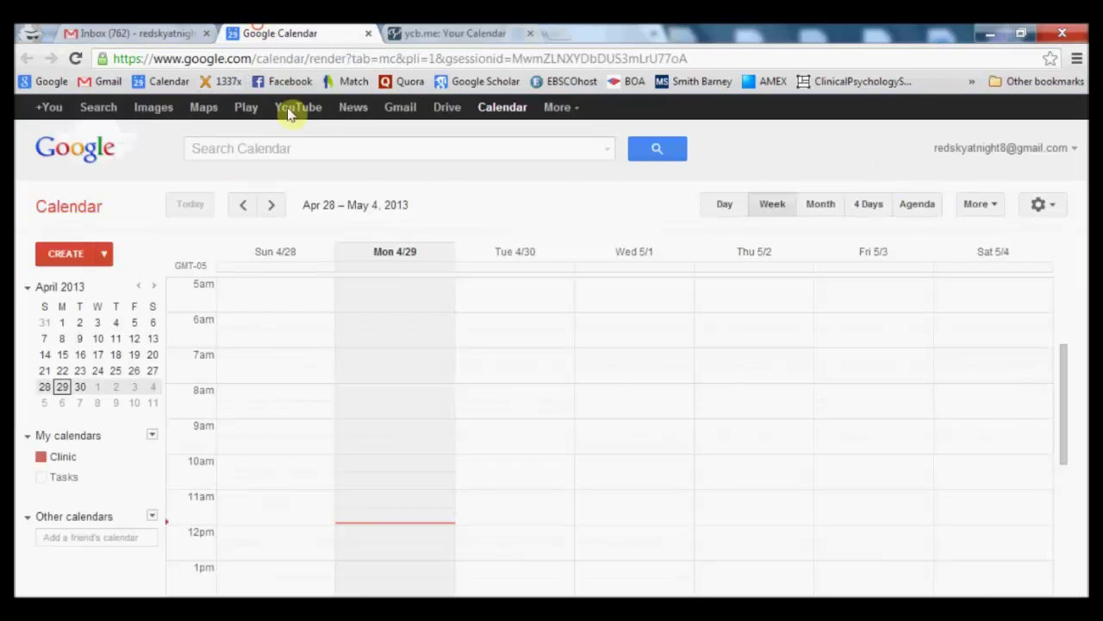
left_click(153, 436)
left_click(177, 457)
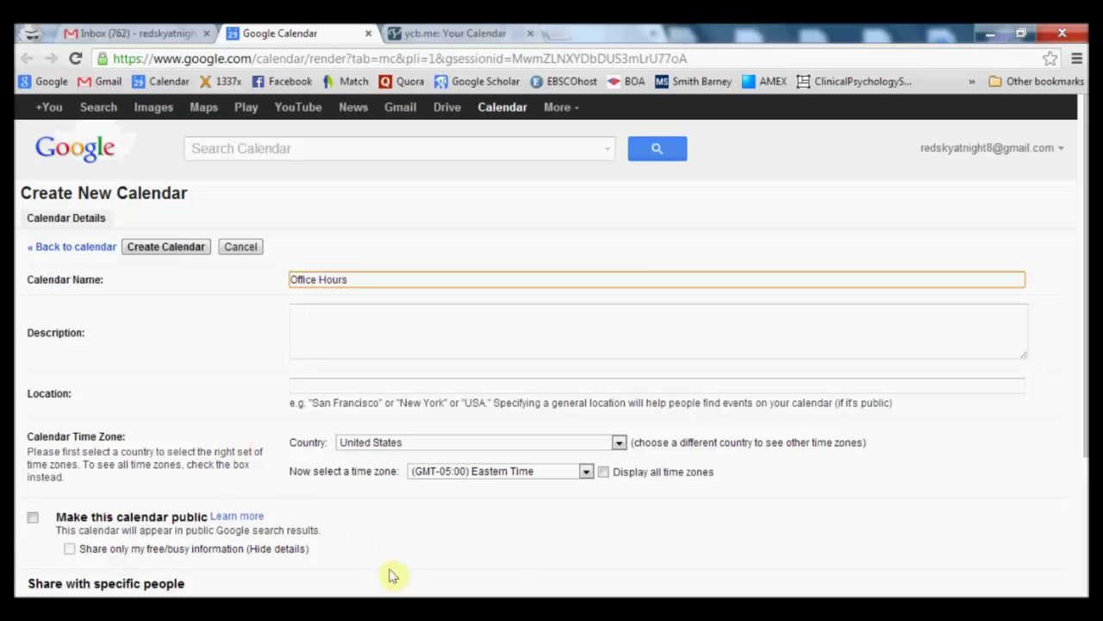
left_click(185, 249)
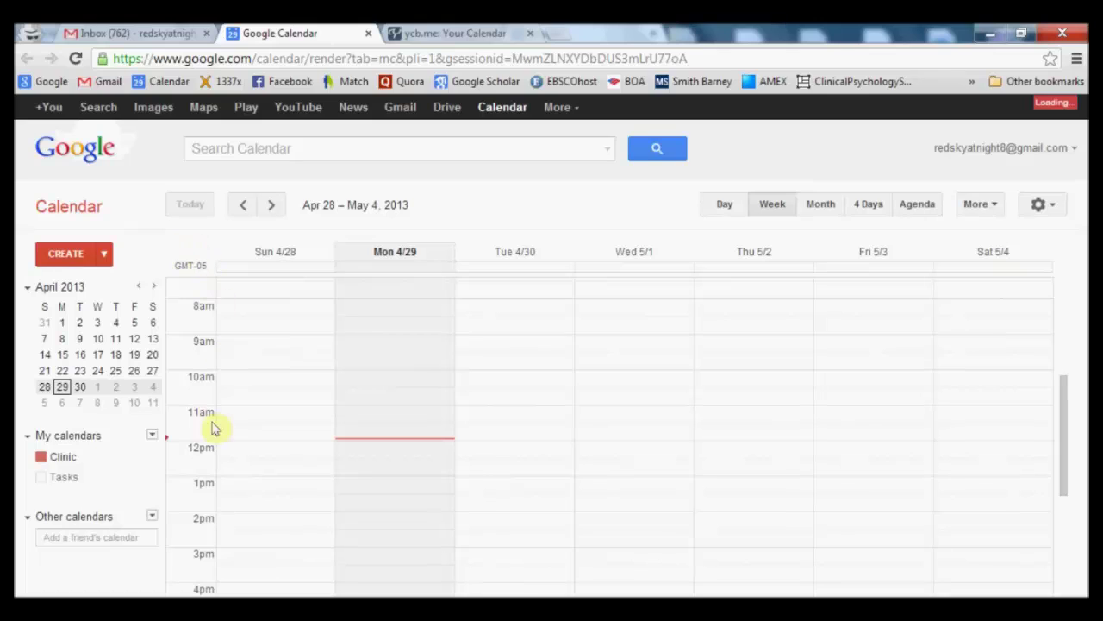
left_click(122, 481)
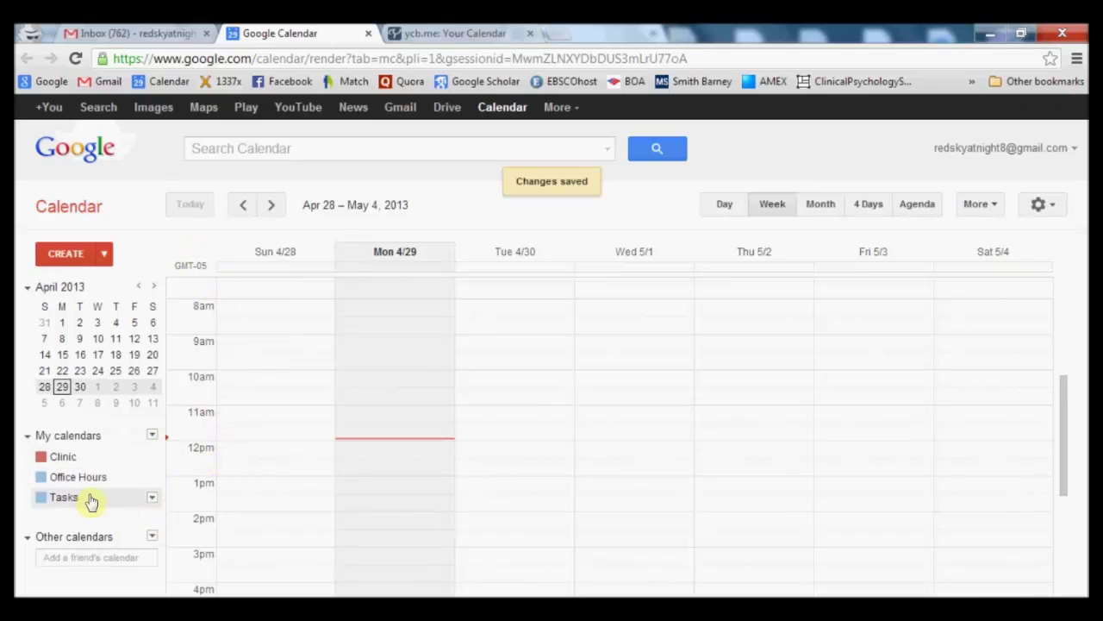
Step: Return to YouCanBook.Me, reload the settings page and link the Office Hours calendar instead of Clinic
left_click(450, 33)
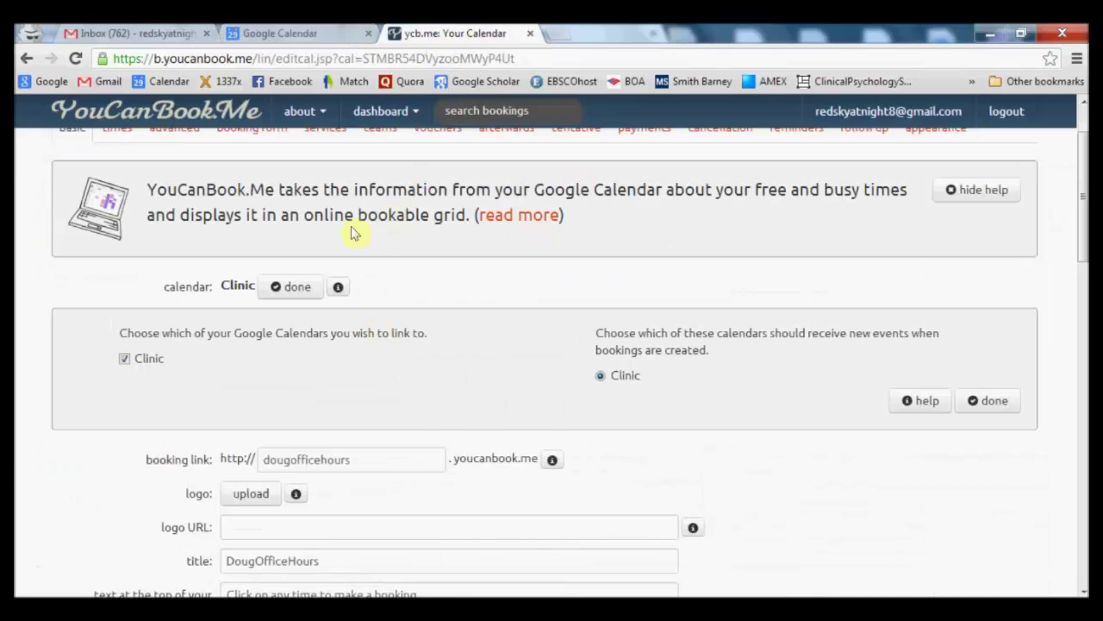
left_click(86, 62)
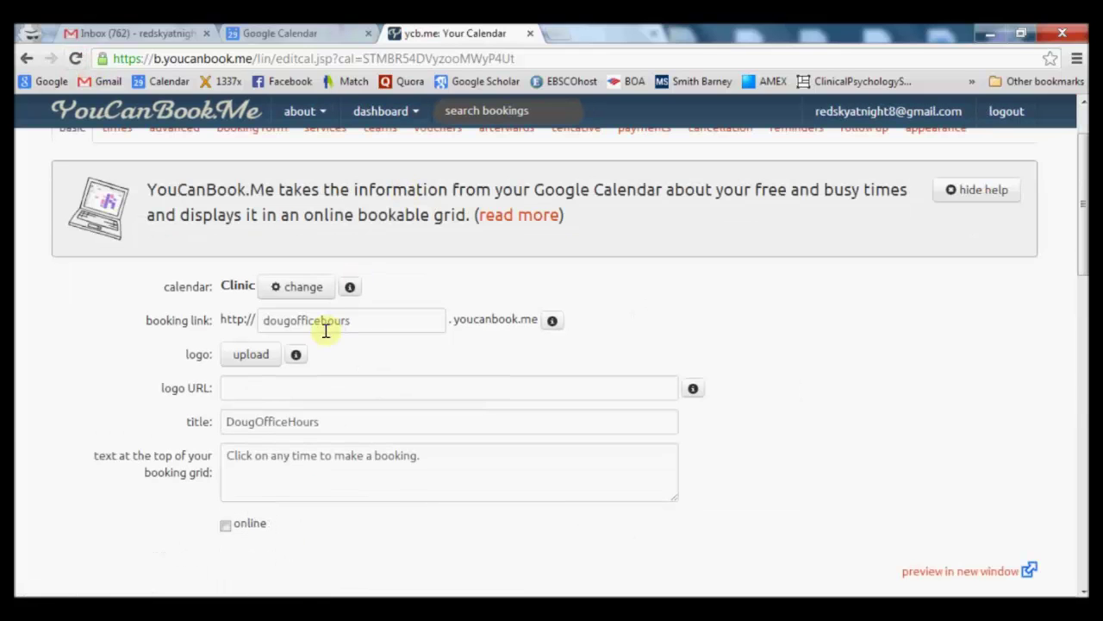
left_click(291, 287)
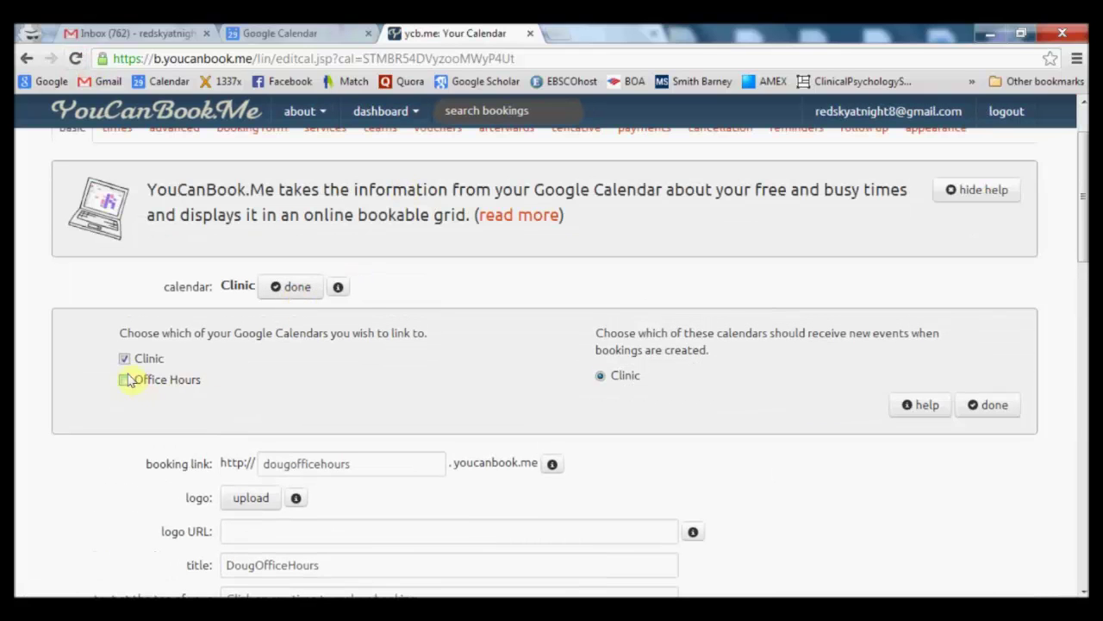
left_click(125, 379)
left_click(125, 359)
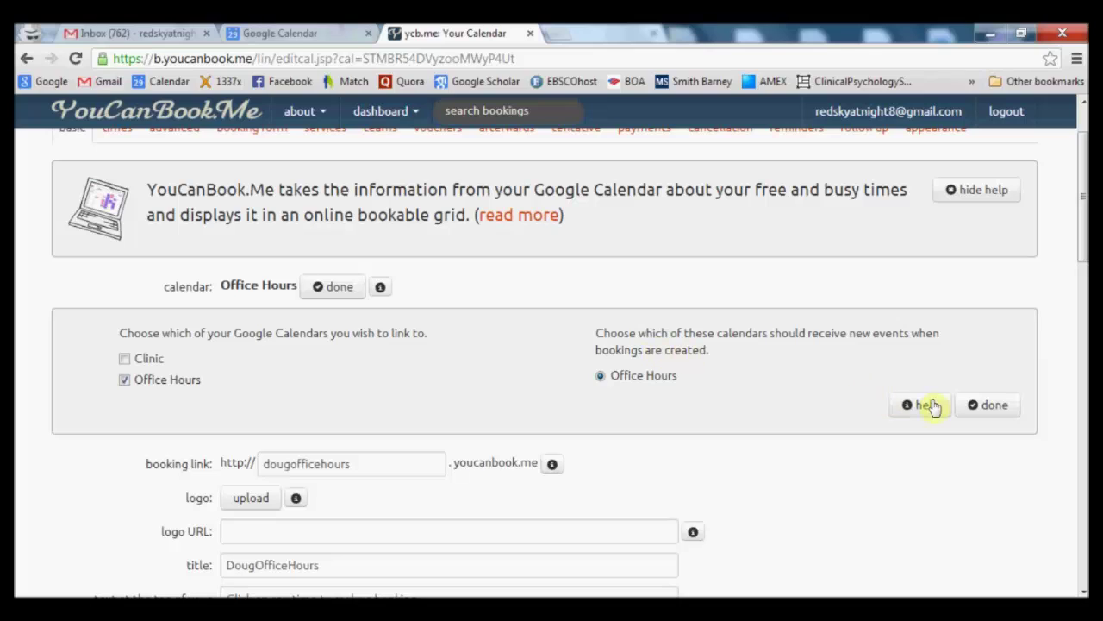
left_click(994, 407)
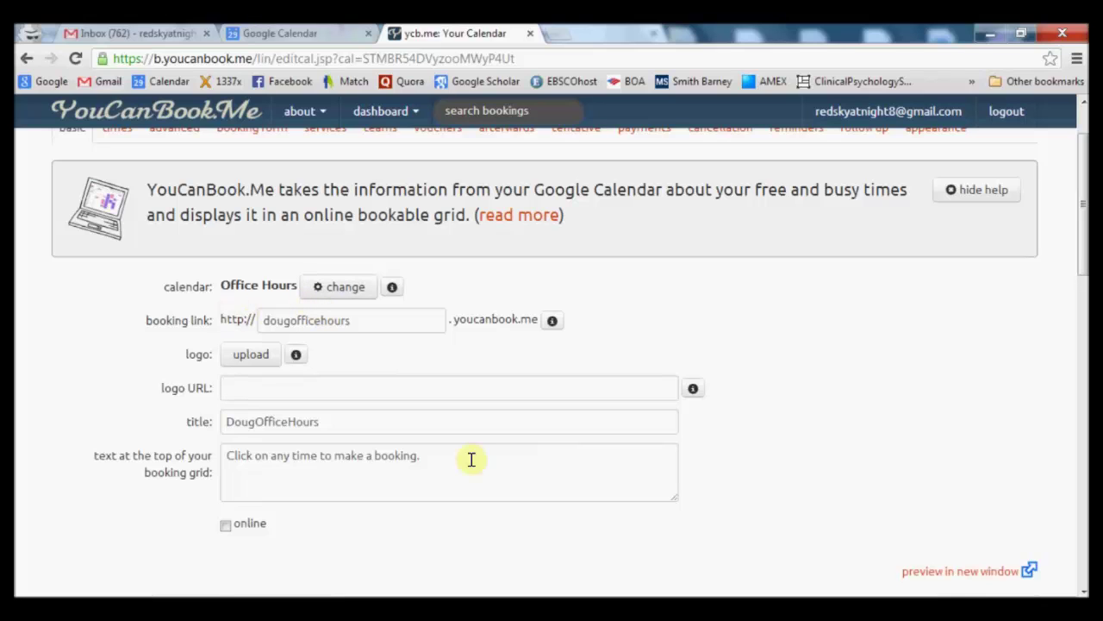
Step: Review the basic settings and save the changes to the booking page
scroll(791, 451, "up", 1)
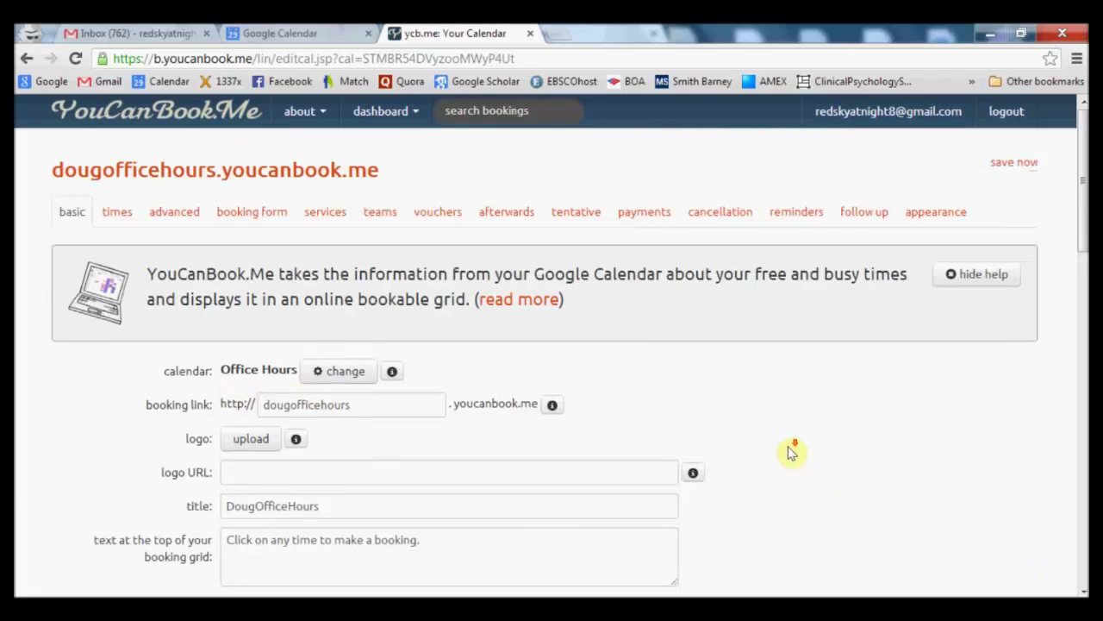
scroll(793, 450, "down", 3)
scroll(795, 450, "up", 3)
left_click(1017, 163)
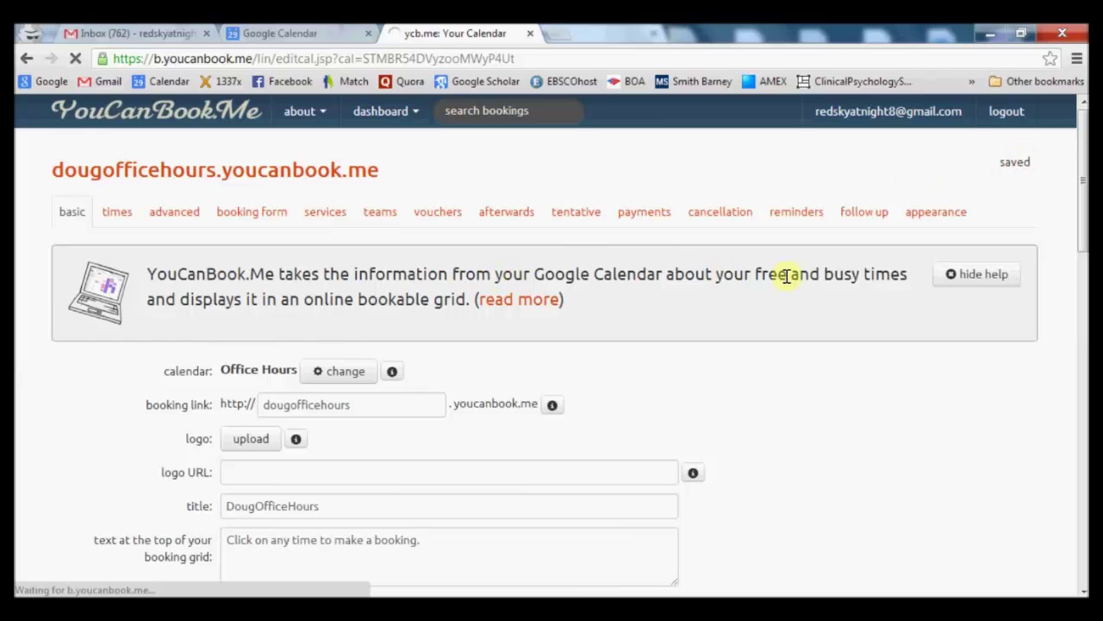
Step: Hide the help text and restrict the bookable days in the times settings to Monday and Friday
left_click(955, 281)
left_click(116, 216)
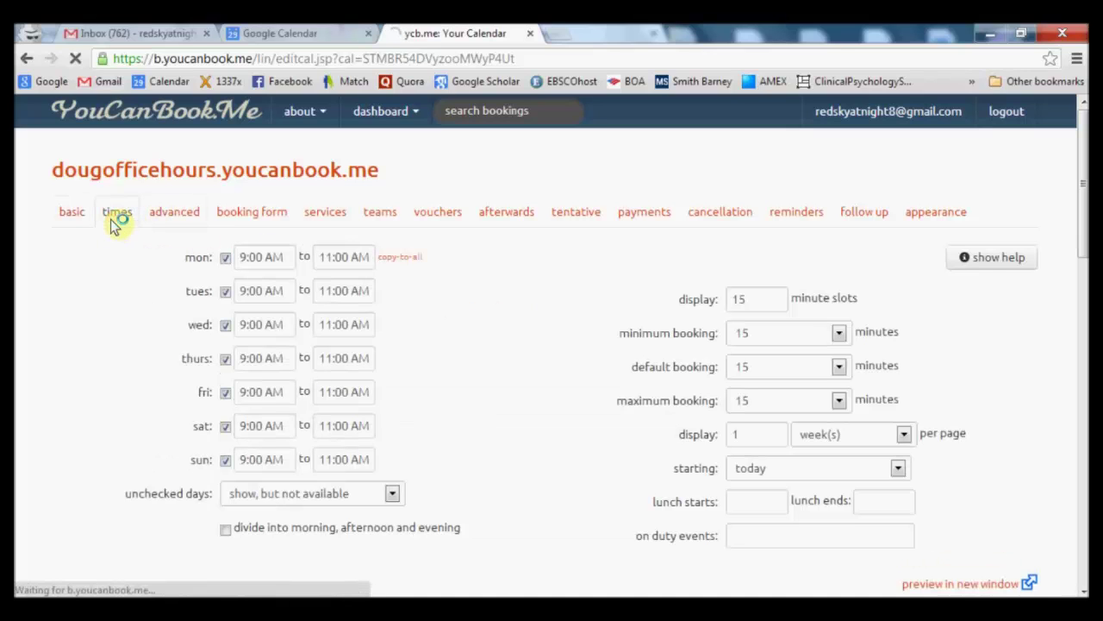
left_click(226, 292)
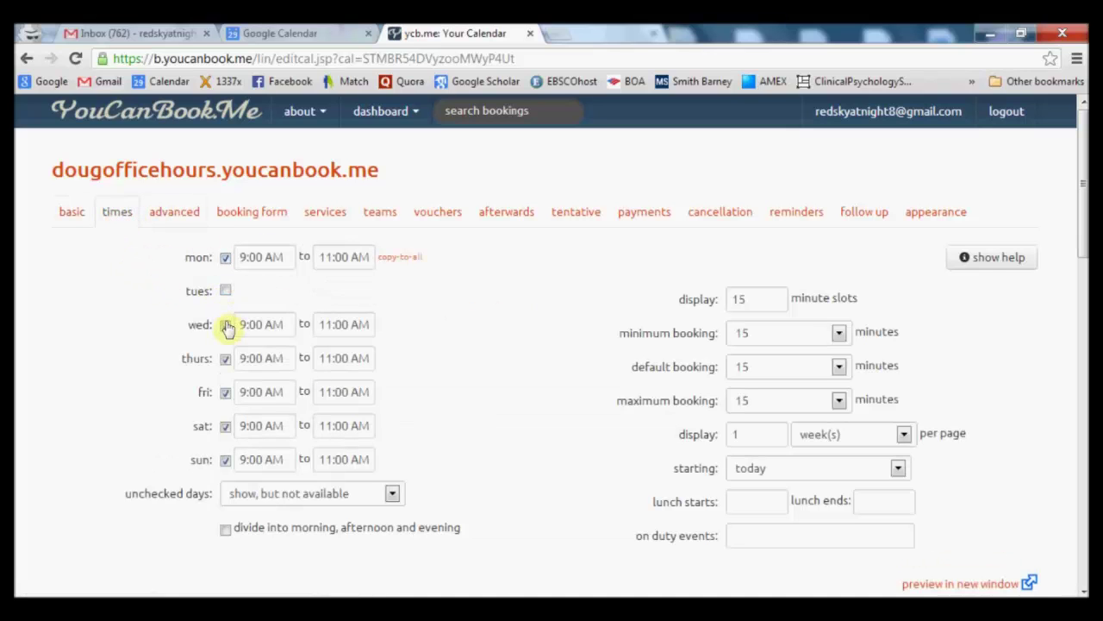
left_click(226, 324)
left_click(226, 358)
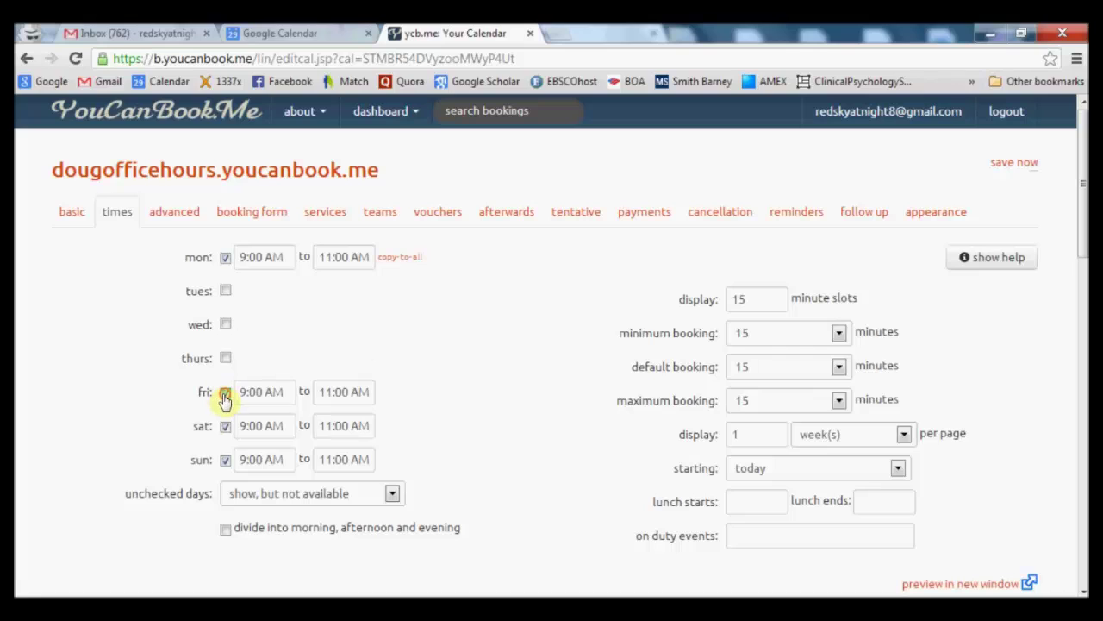
left_click(225, 392)
left_click(225, 426)
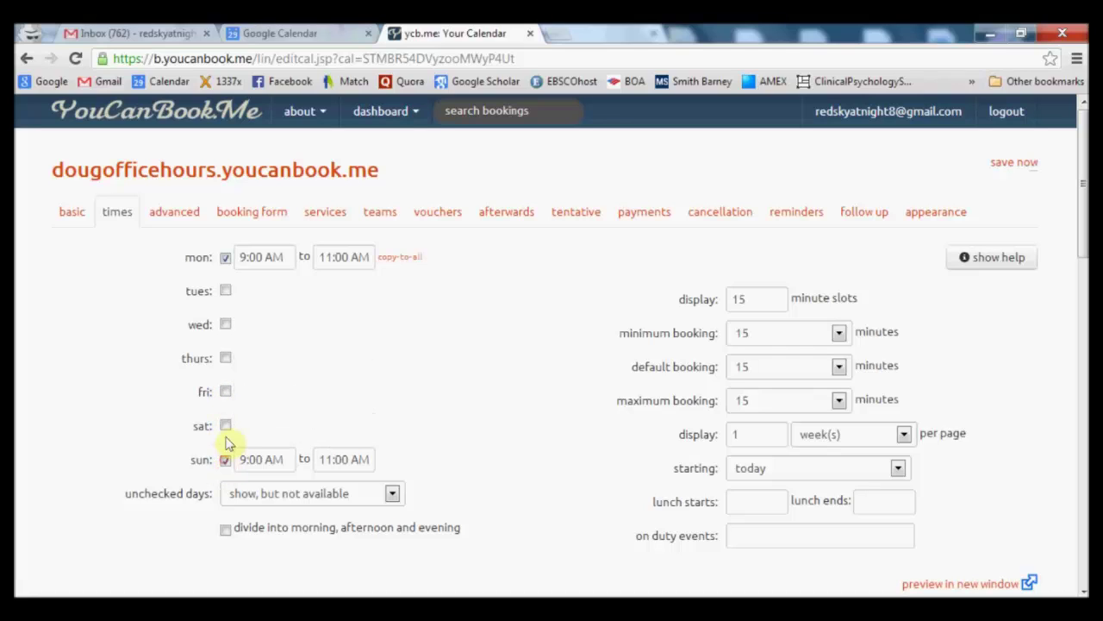
left_click(225, 460)
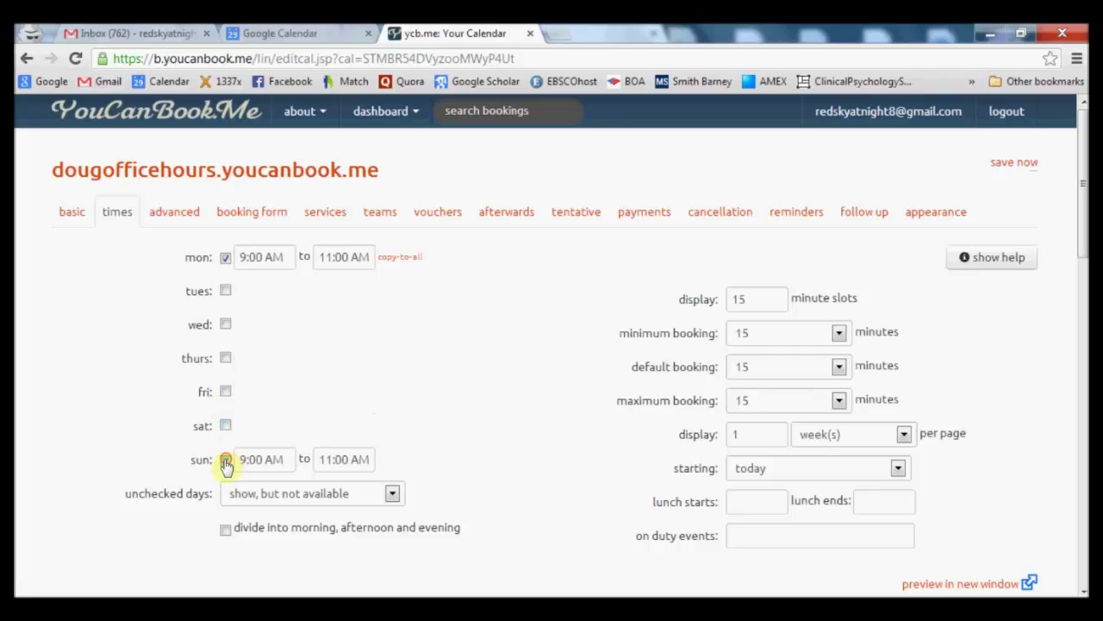
left_click(225, 394)
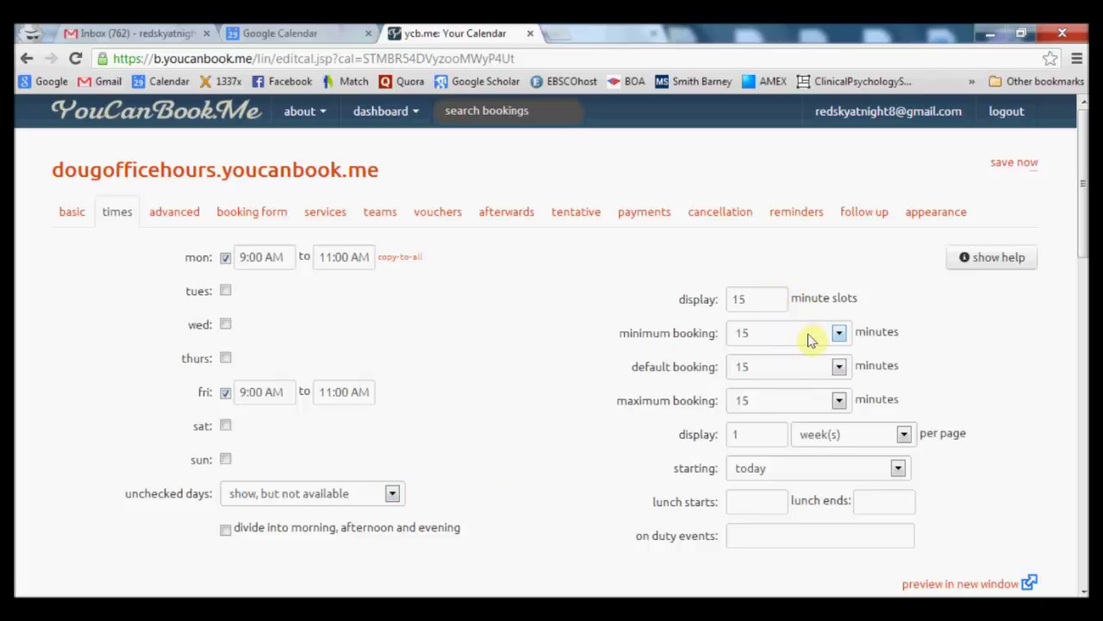
Step: Set the maximum booking length to 60 minutes and save the times settings
left_click(836, 400)
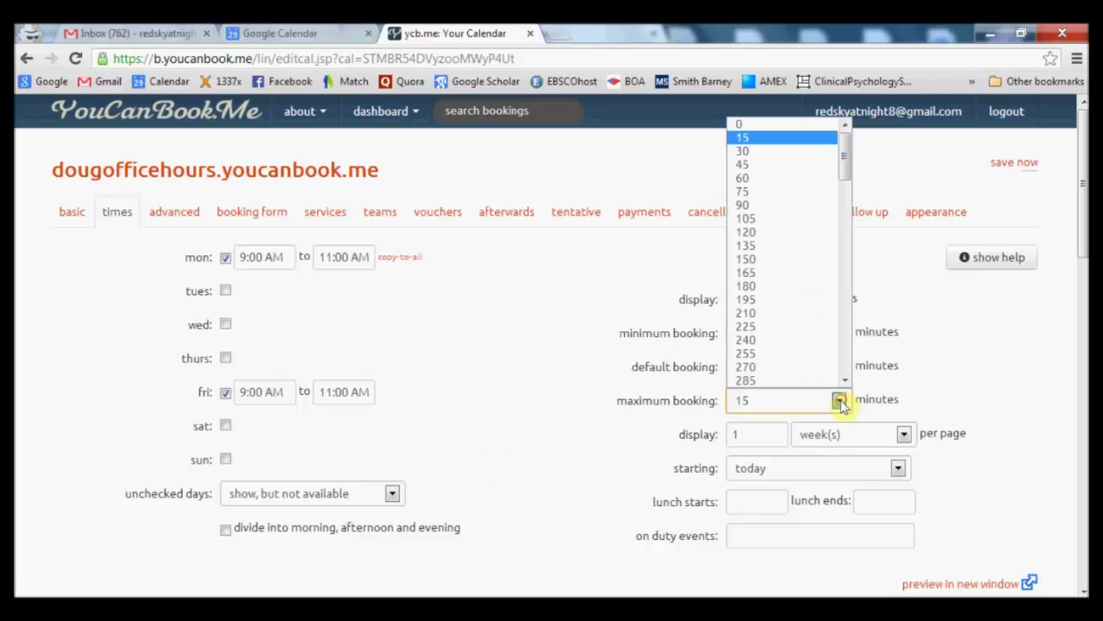
left_click(774, 179)
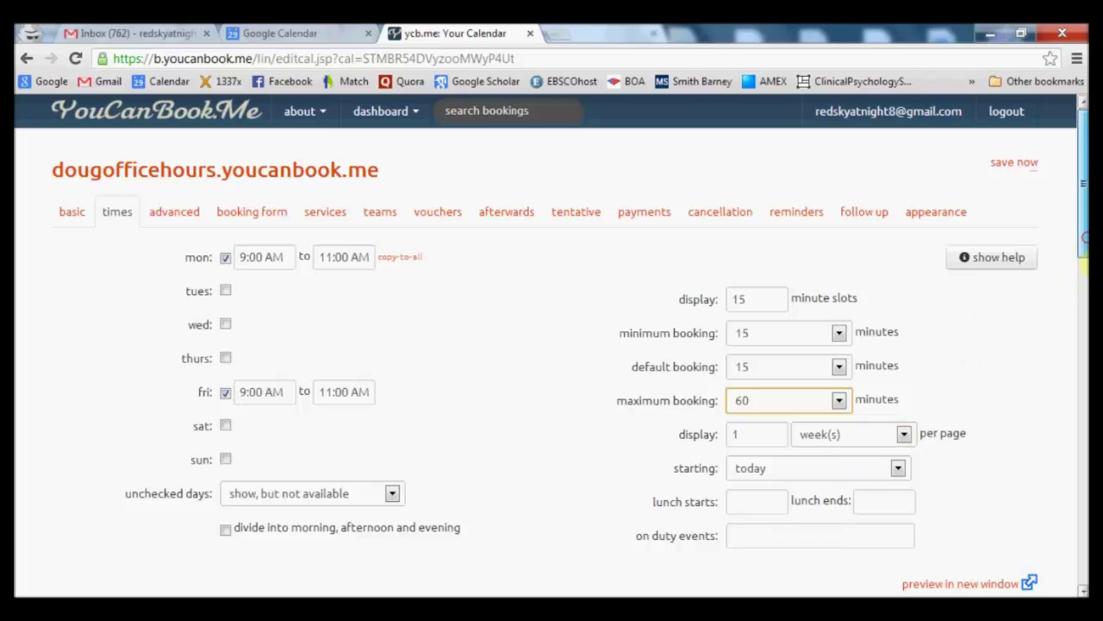
scroll(1083, 248, "down", 2)
scroll(1083, 248, "up", 2)
left_click(1020, 162)
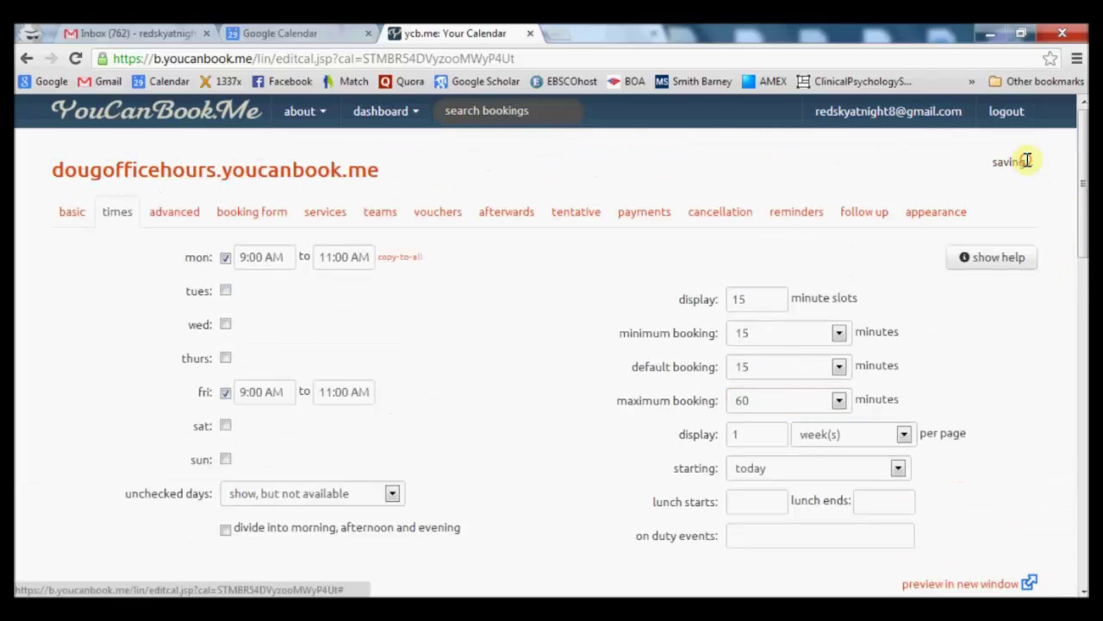
Step: In the advanced settings, set the minimum notice to 1 hour and the maximum advance booking to 25 weeks
left_click(186, 214)
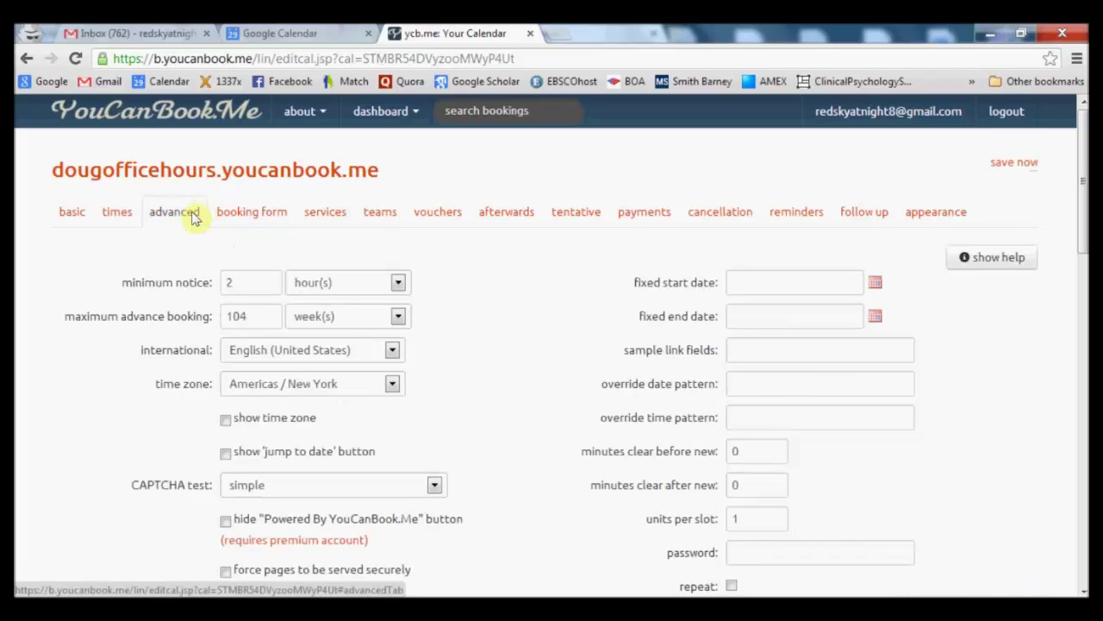
double_click(256, 285)
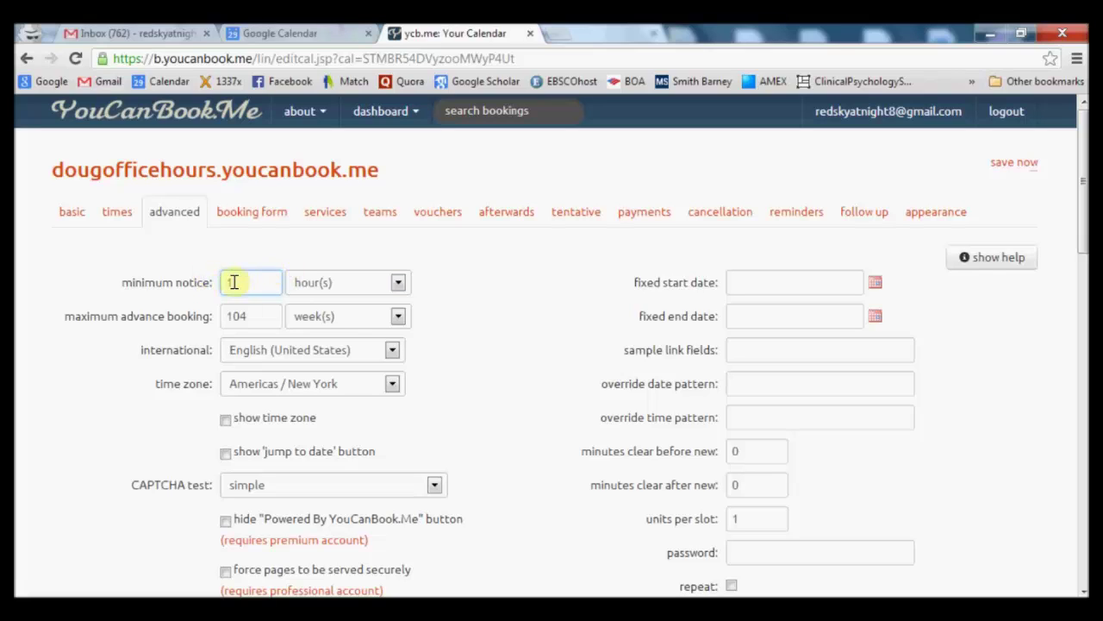
double_click(247, 325)
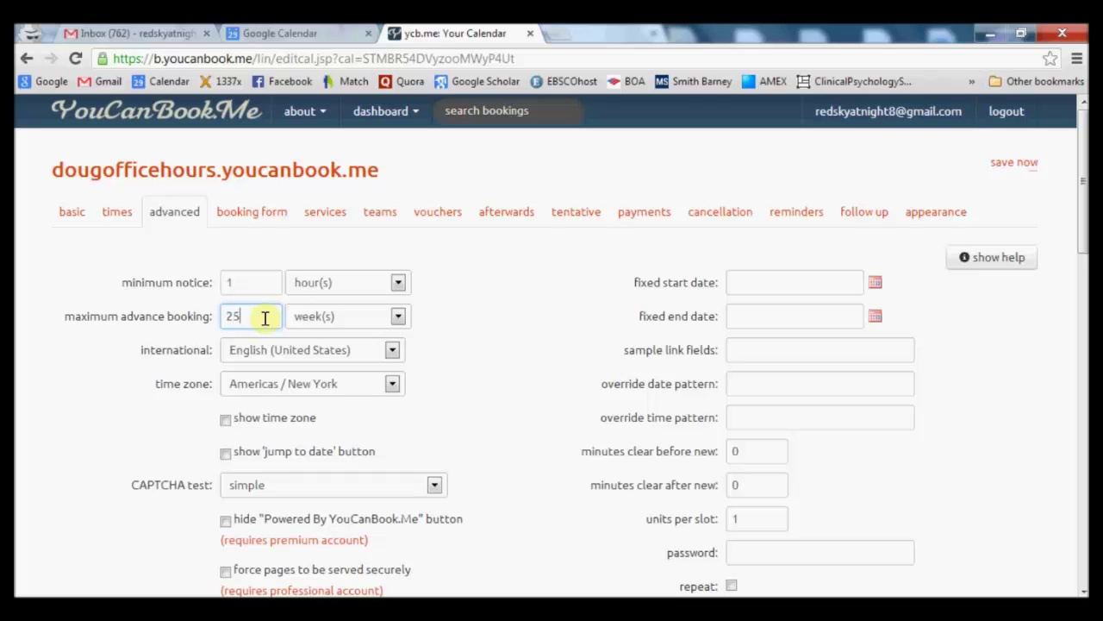
left_click(168, 418)
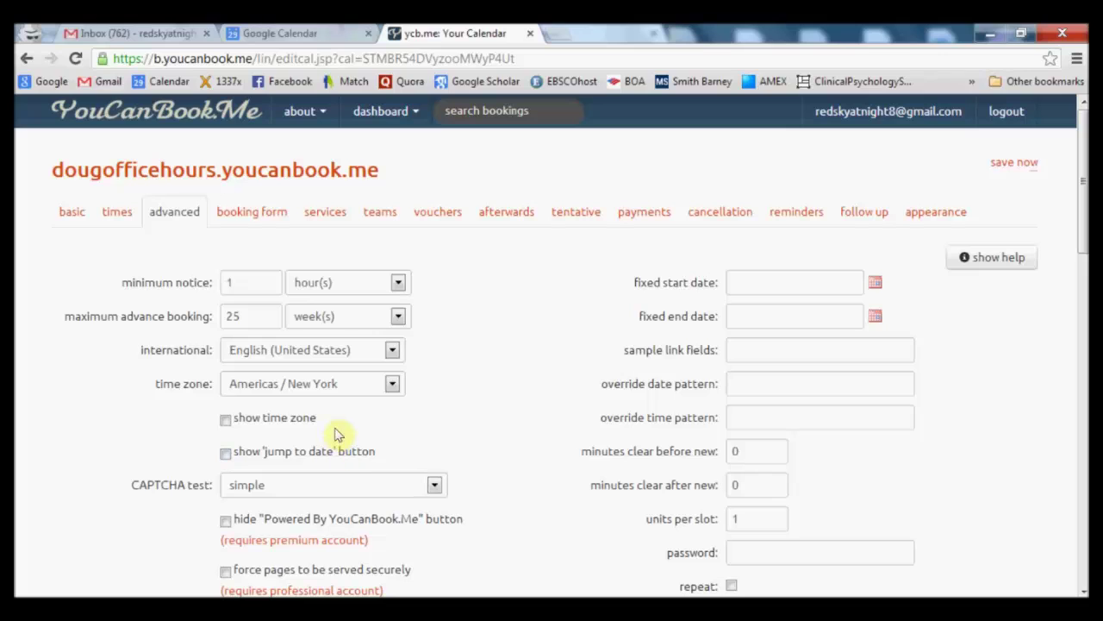
Step: Review the CAPTCHA test choices and the remaining advanced options, keeping the simple test, and save the settings
scroll(134, 460, "down", 1)
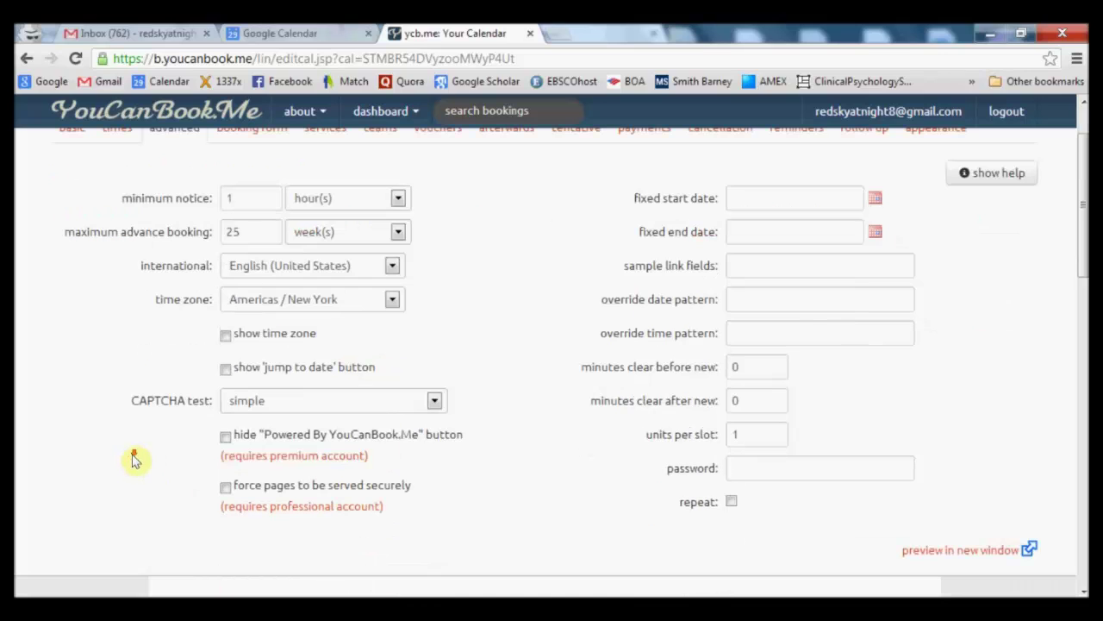
left_click(343, 407)
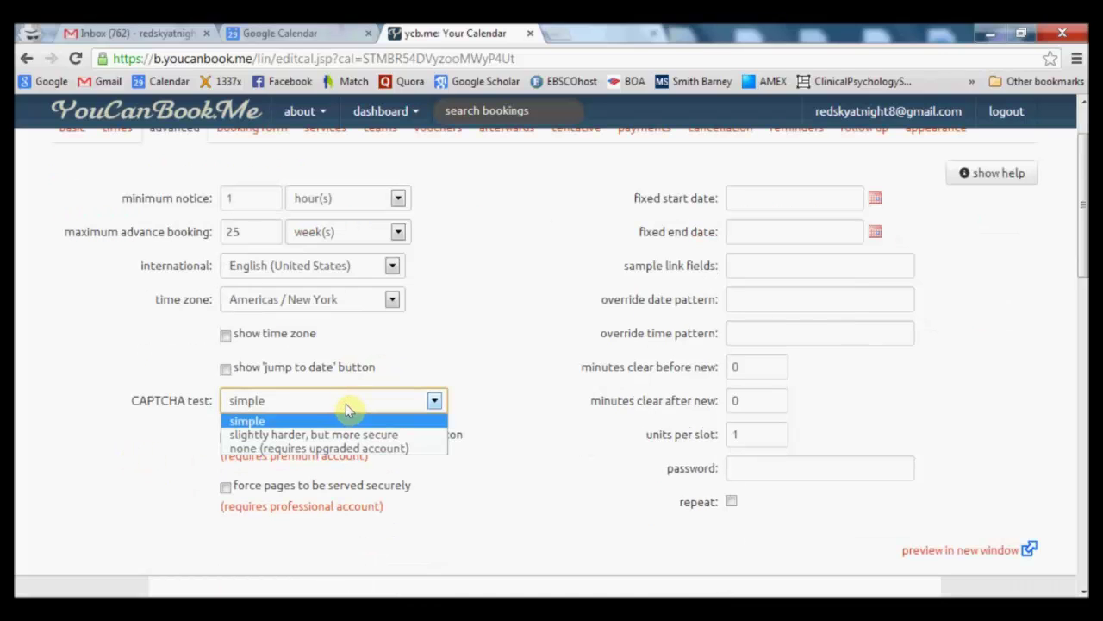
left_click(348, 408)
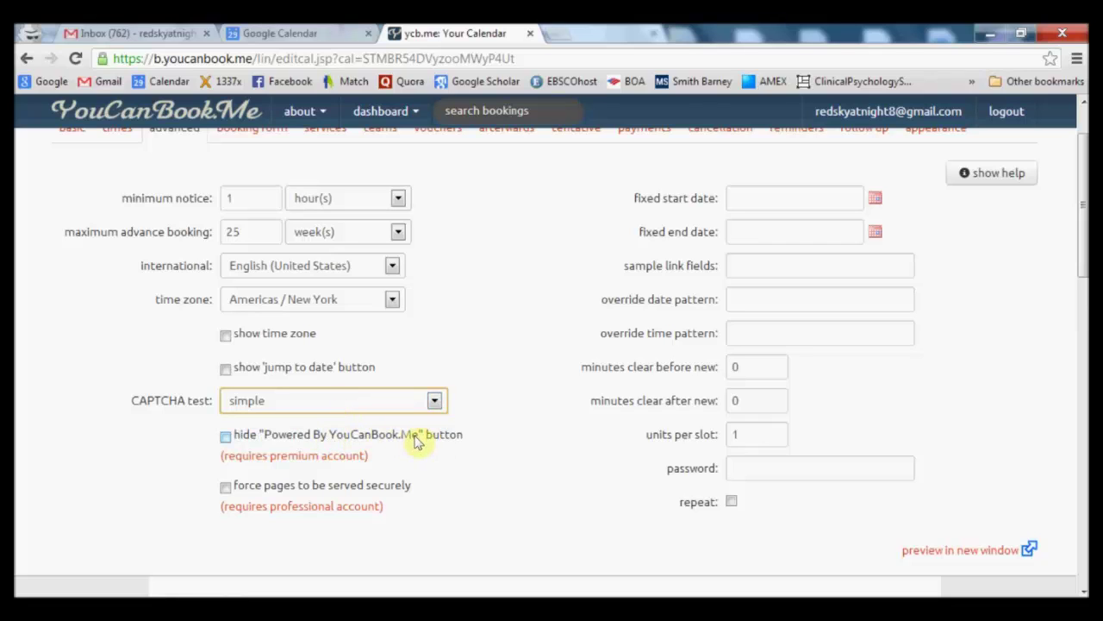
scroll(587, 361, "up", 1)
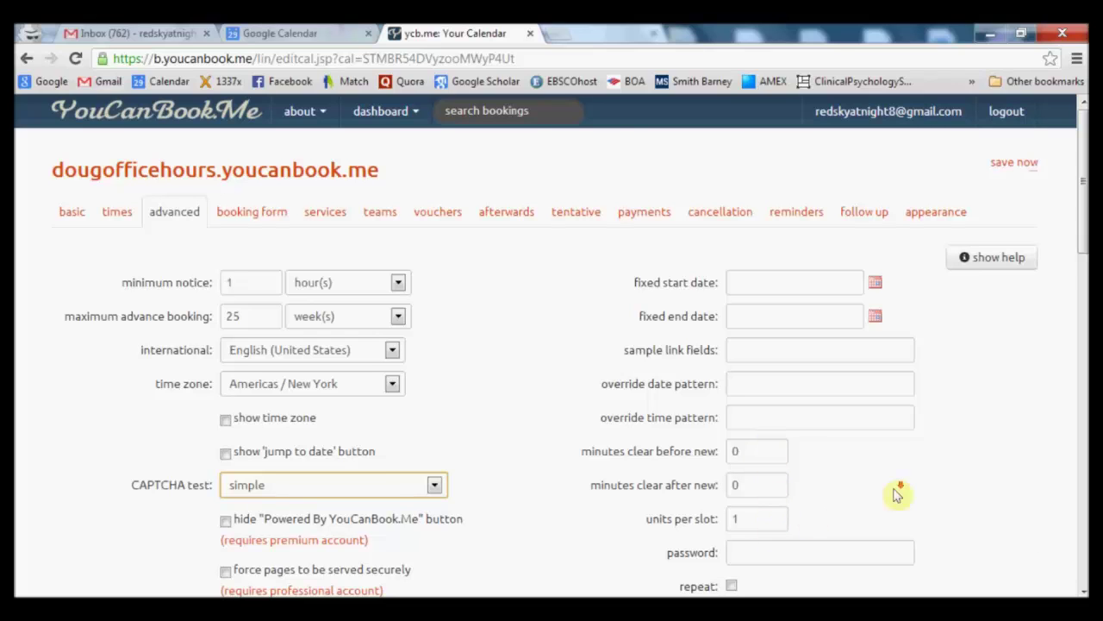
scroll(896, 493, "down", 1)
scroll(897, 493, "up", 1)
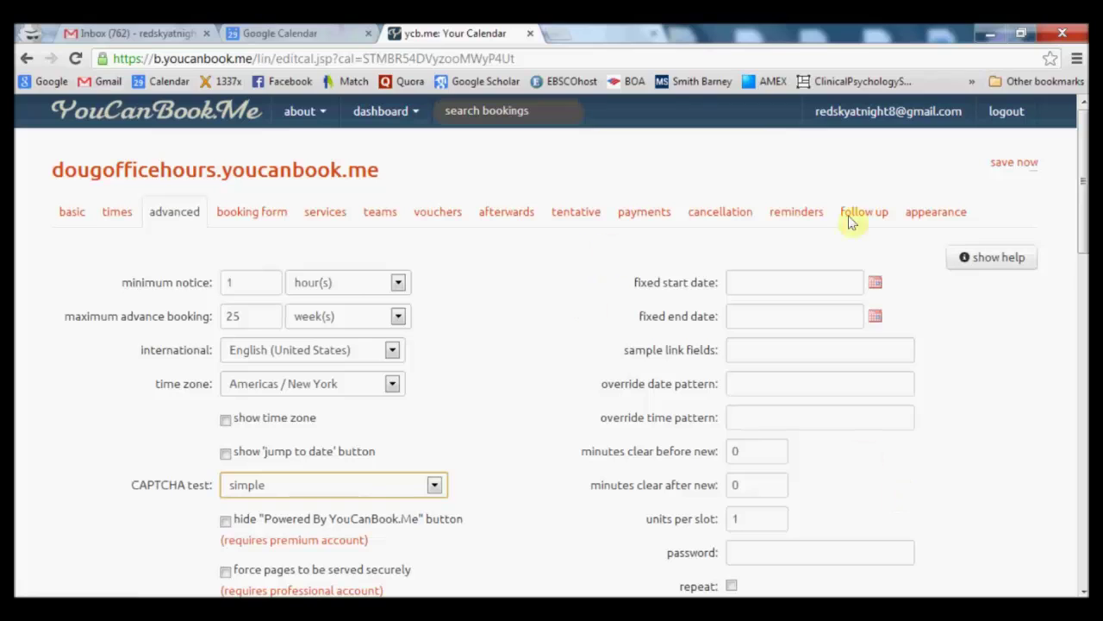
left_click(1019, 164)
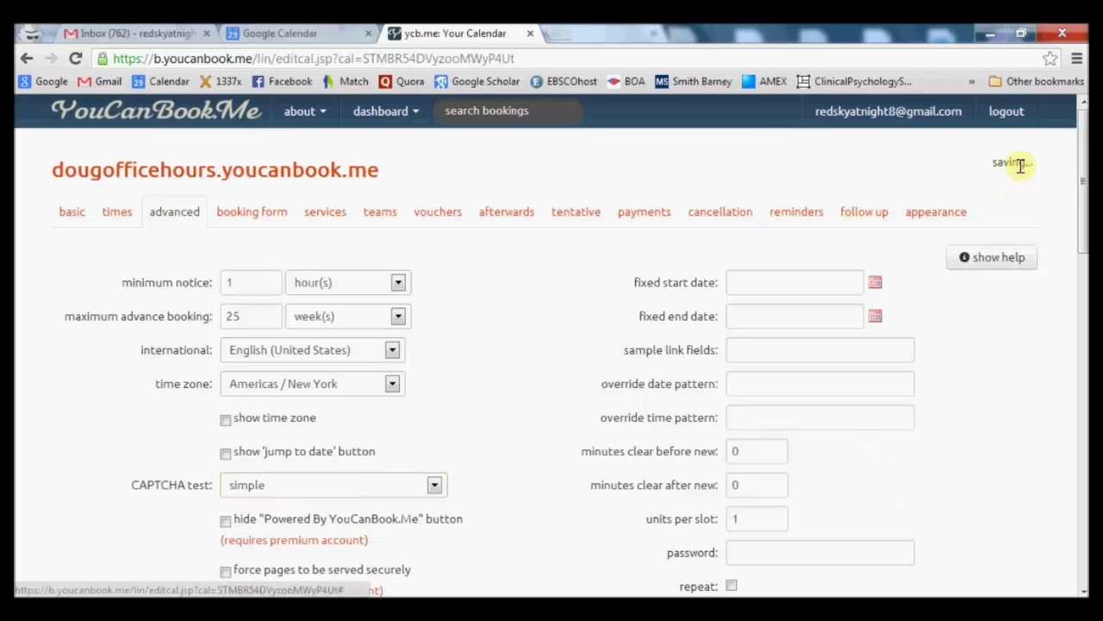
Step: Open the booking form settings and inspect the Booking question's type and text fields
left_click(272, 216)
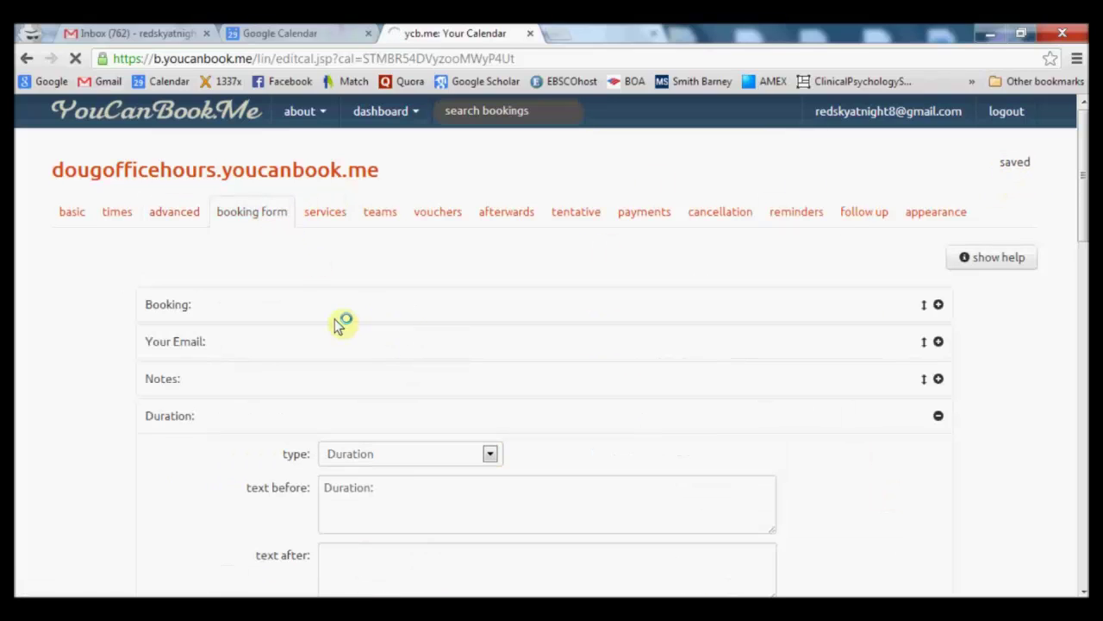
left_click(937, 307)
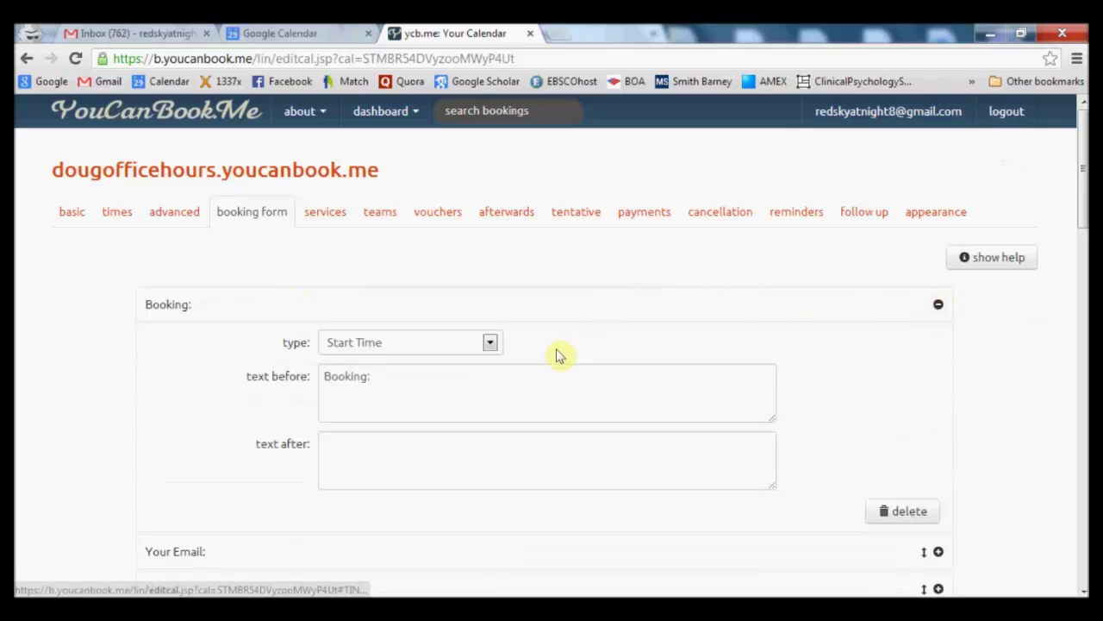
left_click(467, 344)
left_click(466, 344)
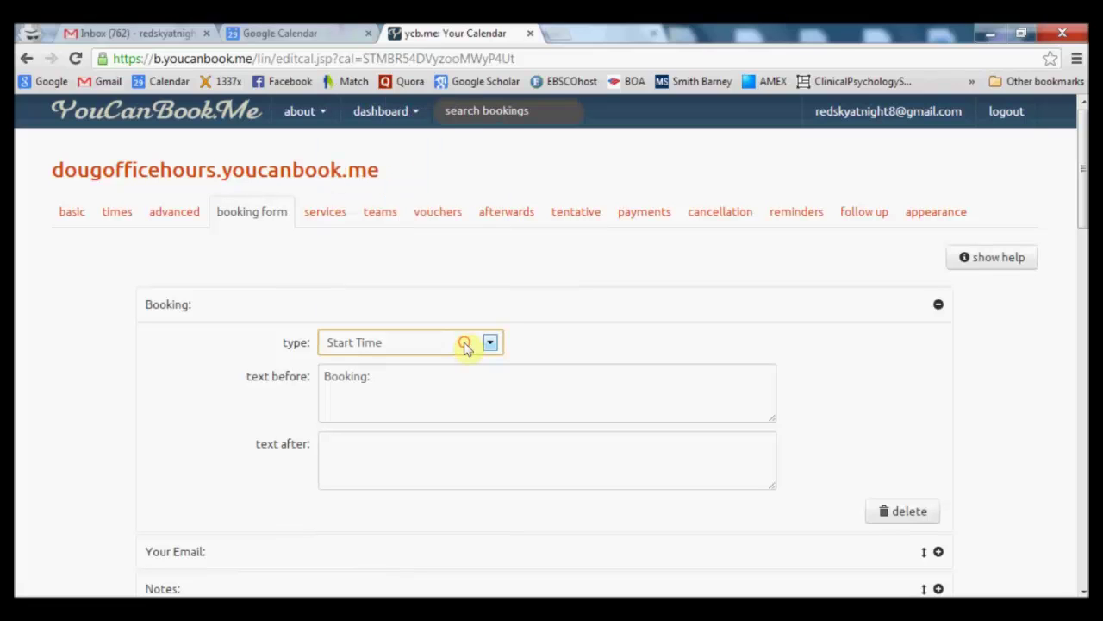
left_click(937, 309)
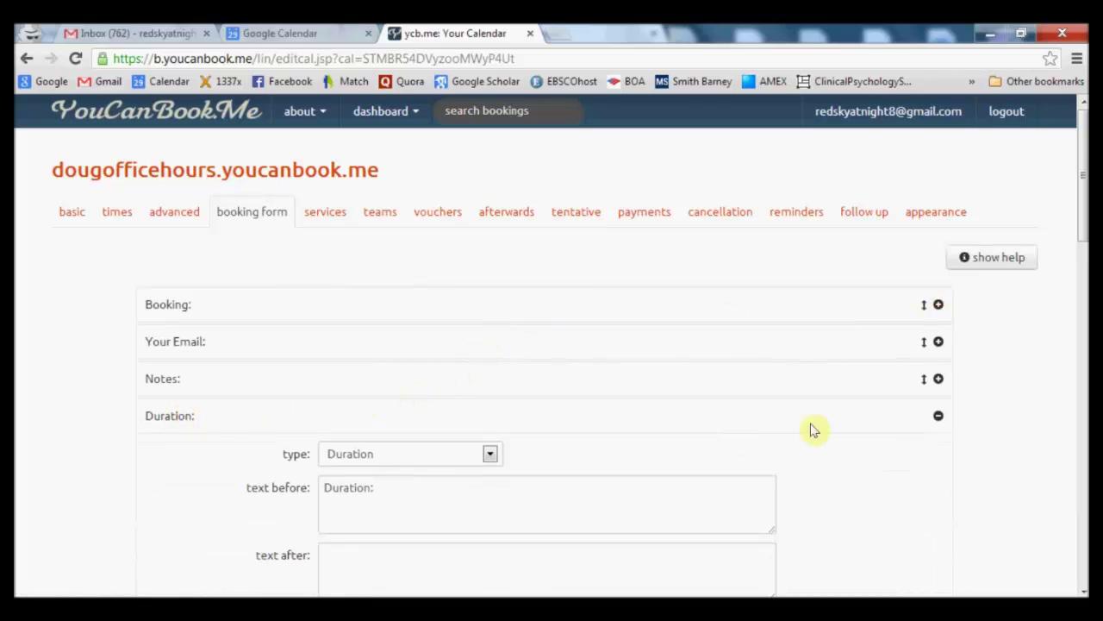
Step: Collapse the Duration question and reorder the booking form as Your Email, Booking, Duration, Notes
scroll(647, 458, "down", 1)
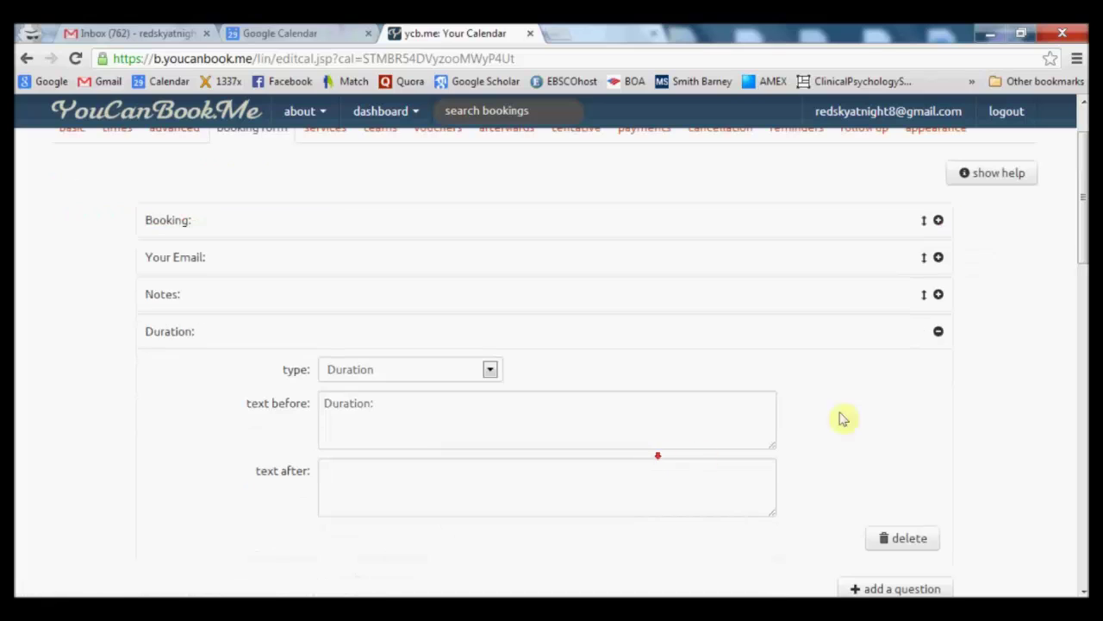
left_click(938, 332)
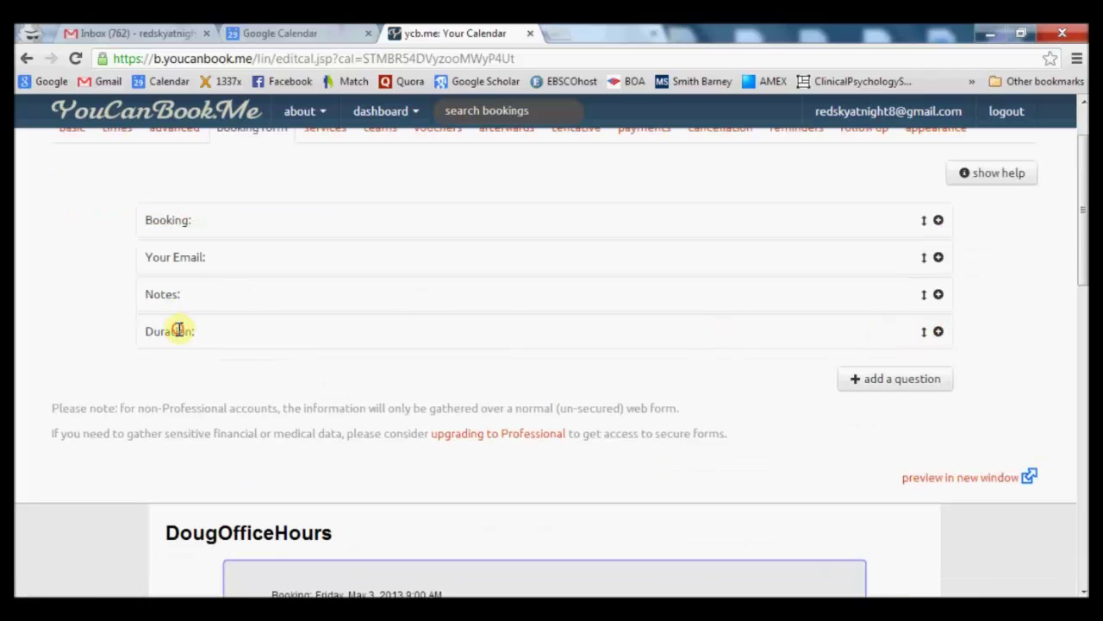
left_click_drag(925, 334, 928, 256)
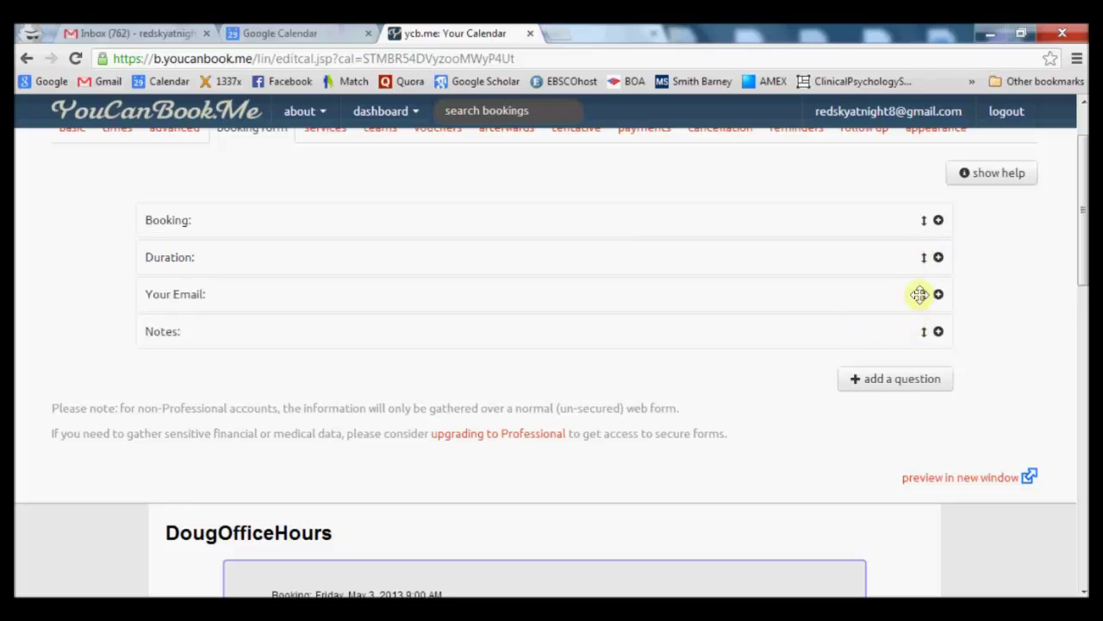
left_click_drag(920, 294, 926, 260)
left_click_drag(919, 221, 899, 247)
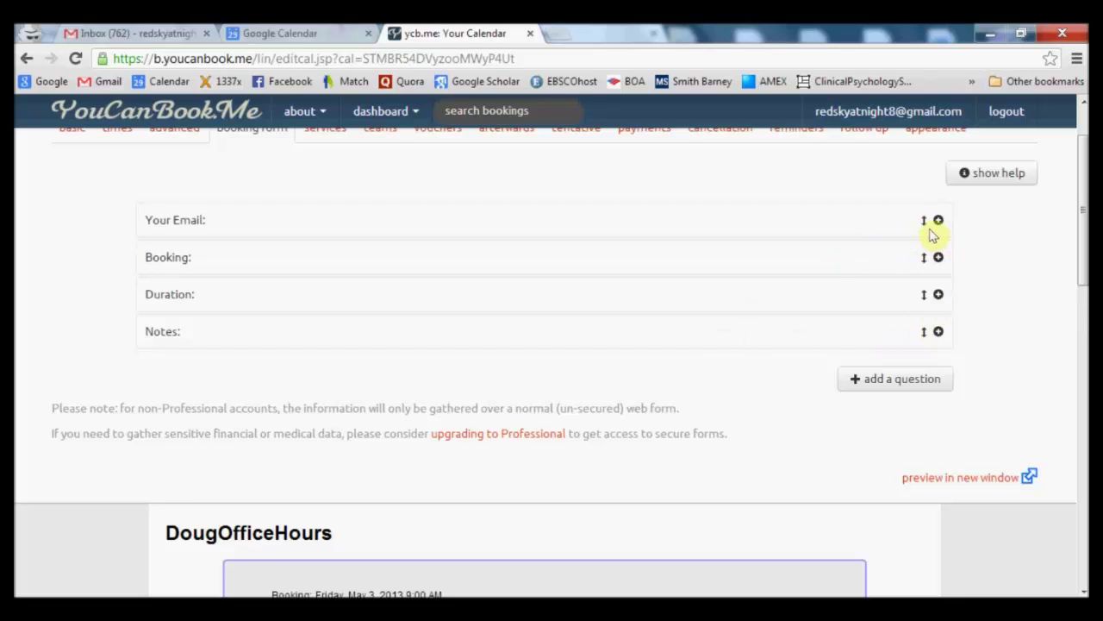
Step: Add a simple one-line question to the booking form with the text before it reading "Your name:"
left_click(903, 379)
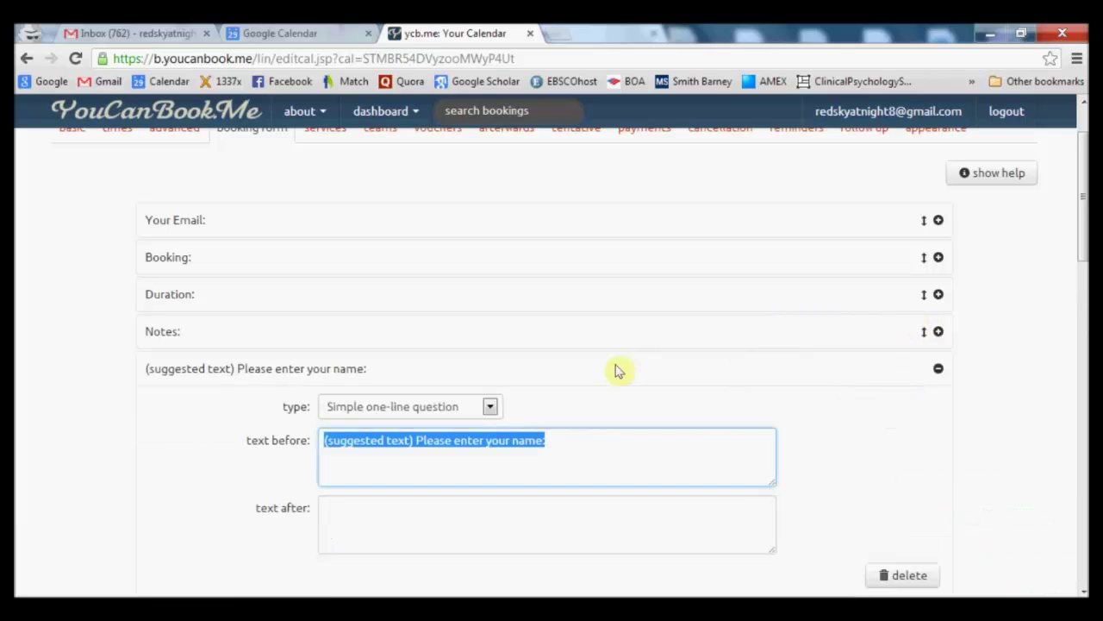
left_click(446, 410)
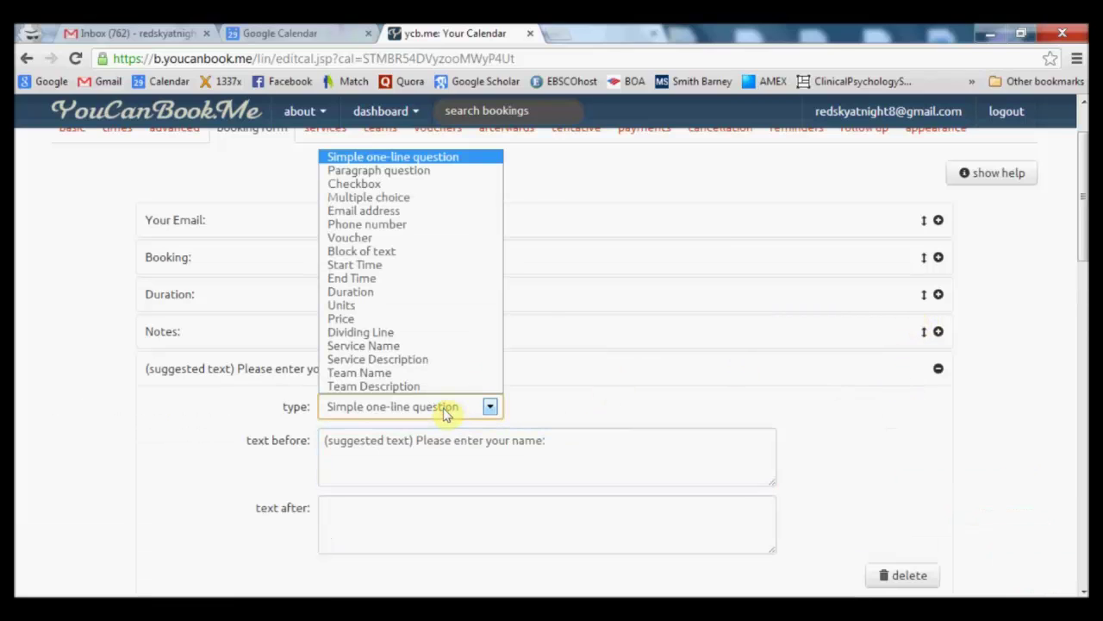
left_click(445, 412)
left_click(591, 449)
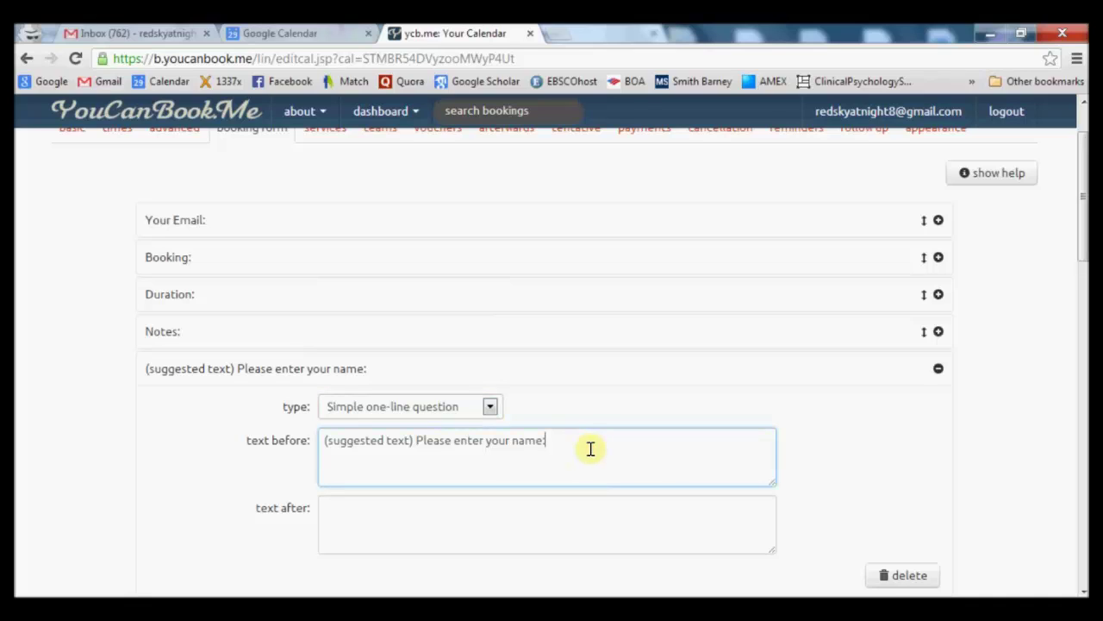
left_click_drag(415, 440, 233, 437)
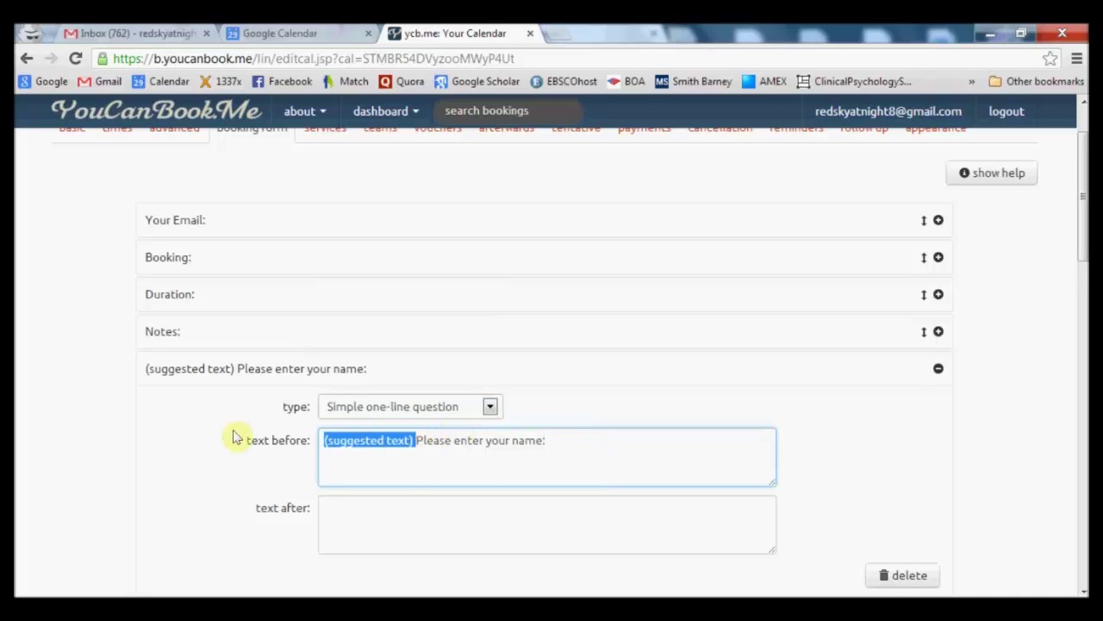
key("Delete")
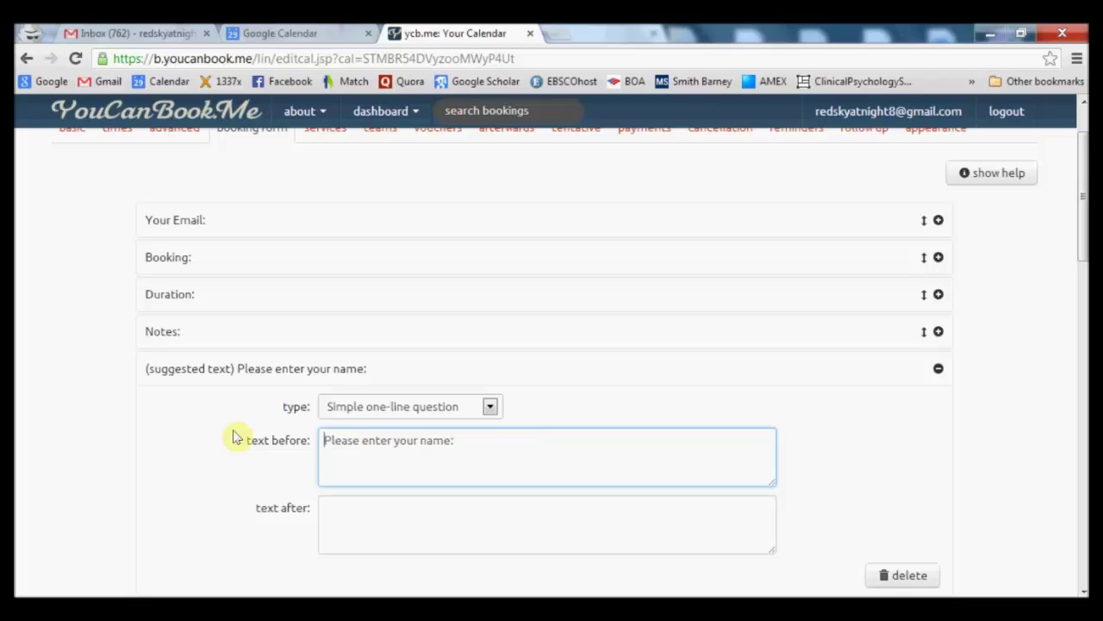
key("ctrl+shift+Right")
key("ctrl+shift+Right")
type("Y")
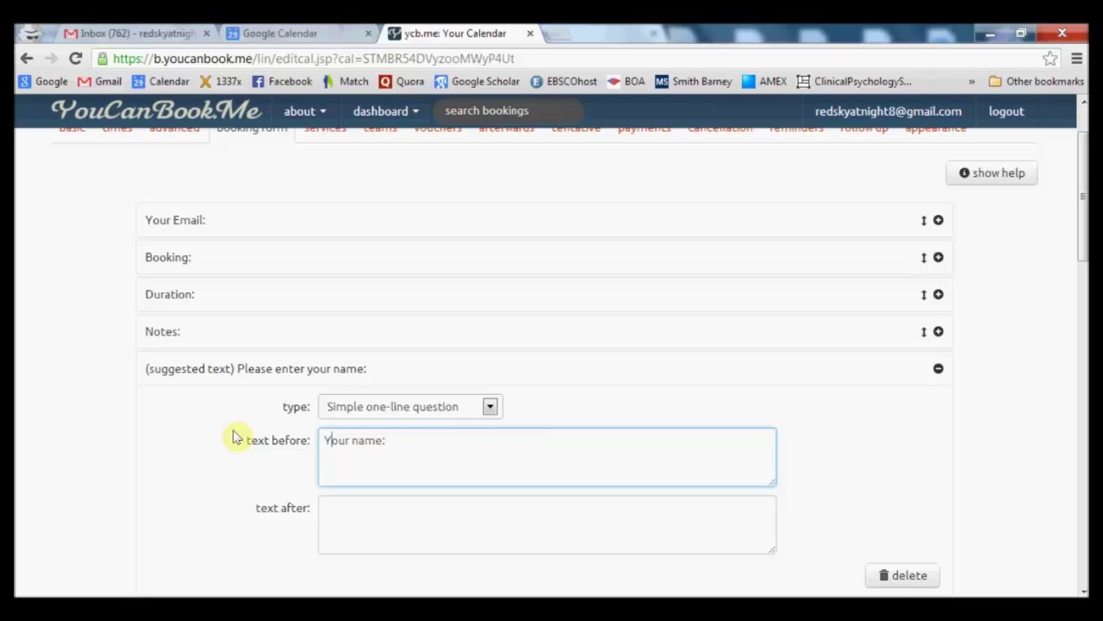
scroll(832, 399, "down", 1)
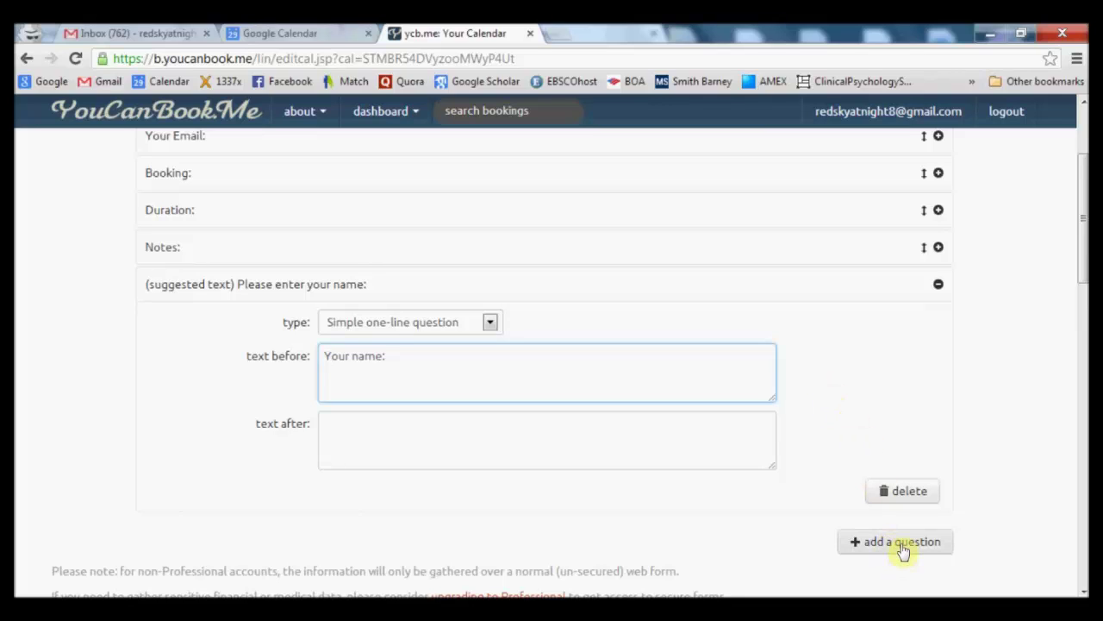
left_click(630, 429)
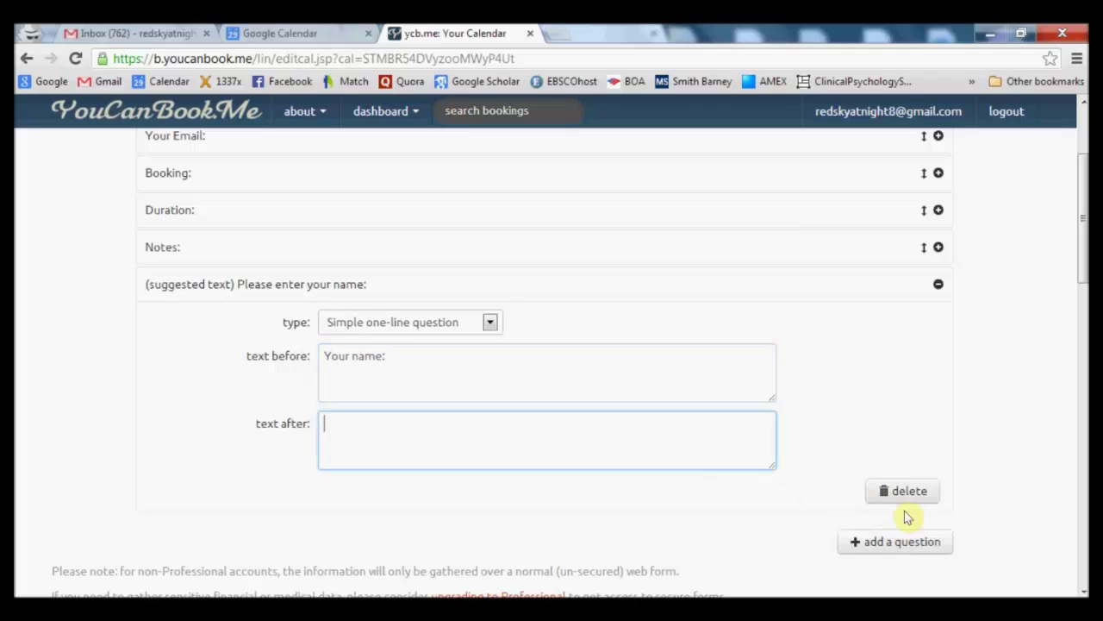
Step: Add another simple one-line question to the booking form with the text before it reading "Your Class:", and collapse it
left_click(901, 542)
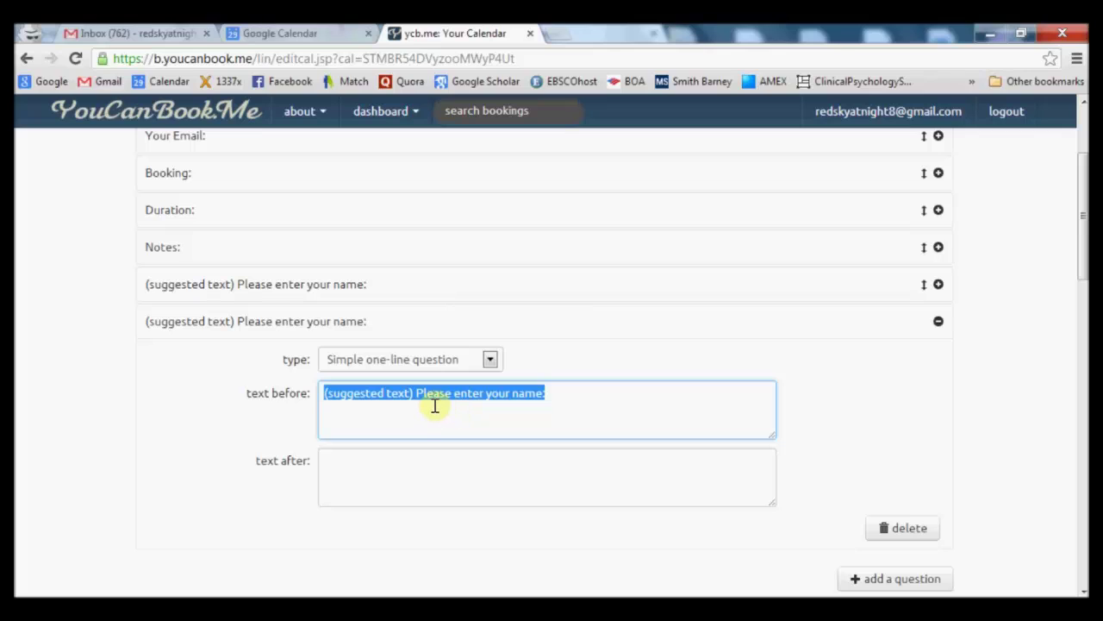
left_click(451, 394)
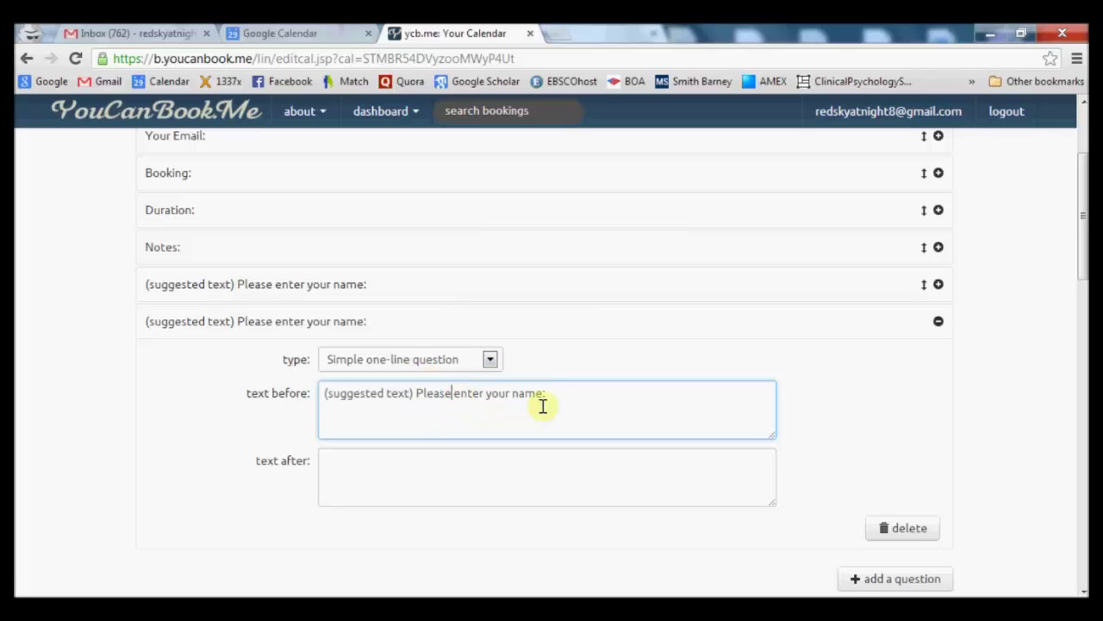
left_click(543, 395, "shift")
key("ctrl+a")
type("Y")
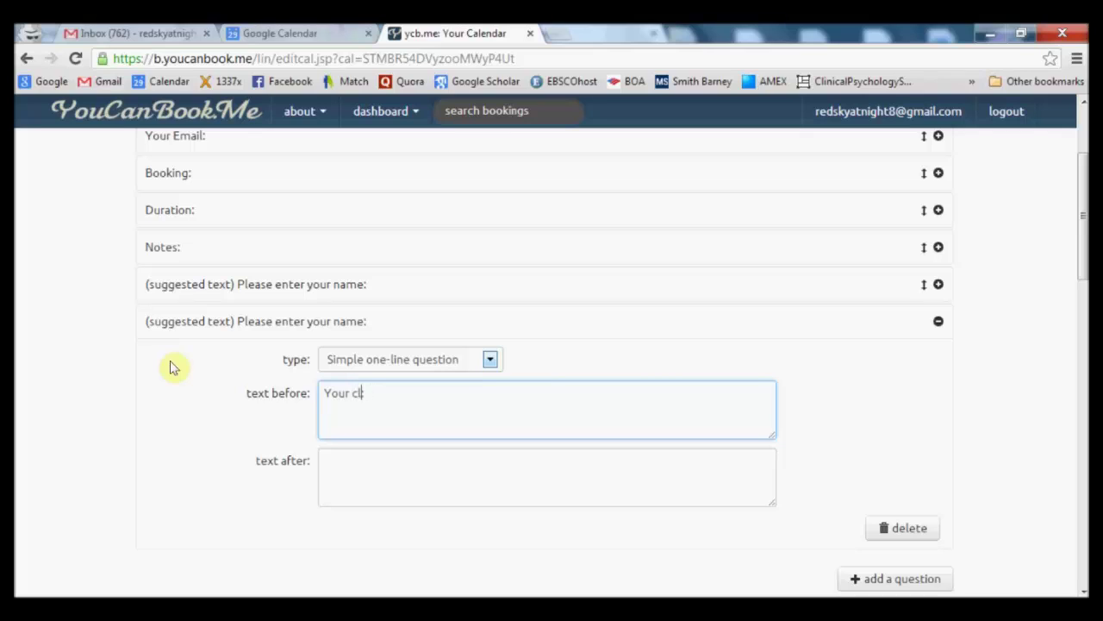
type("our Class:")
left_click(606, 471)
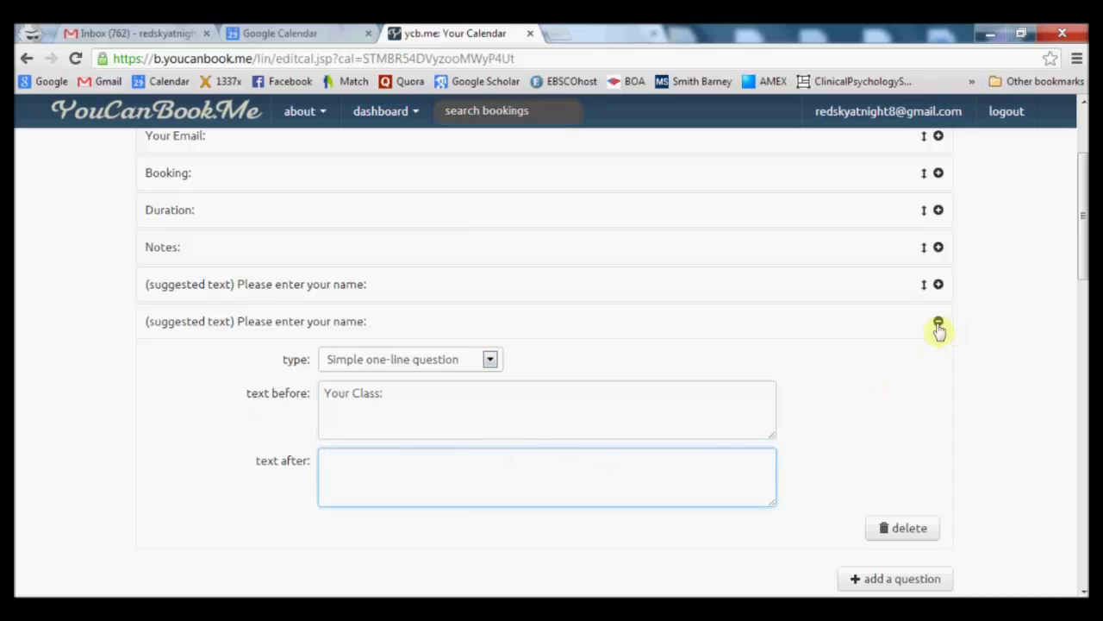
left_click(939, 324)
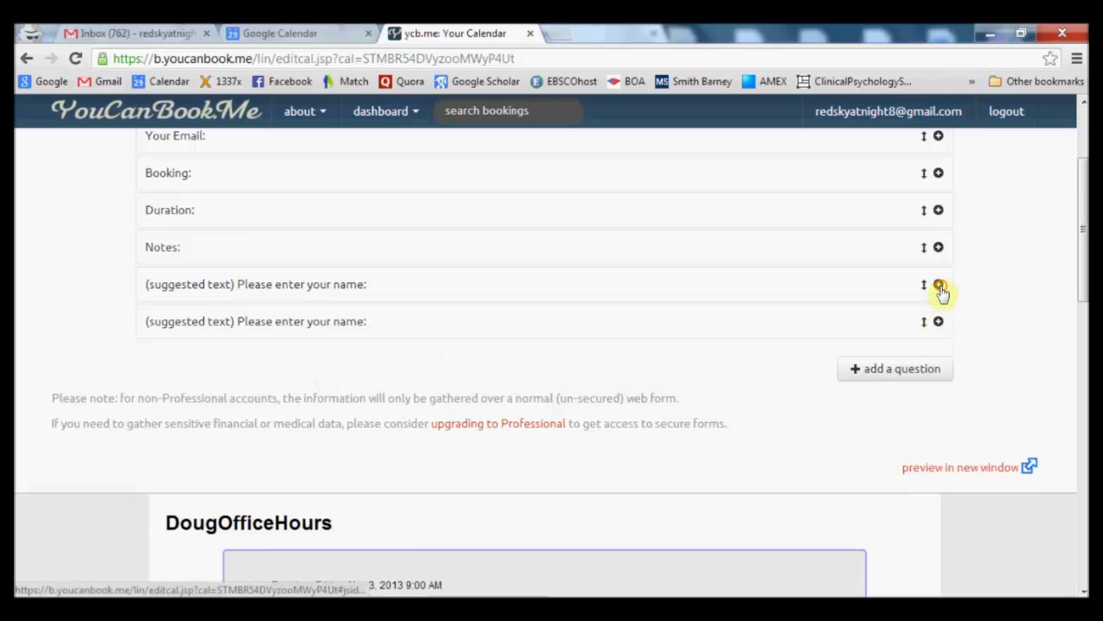
Step: Reorder the booking form so the new name question comes first and the new class question follows Your Email
left_click(940, 285)
left_click(939, 287)
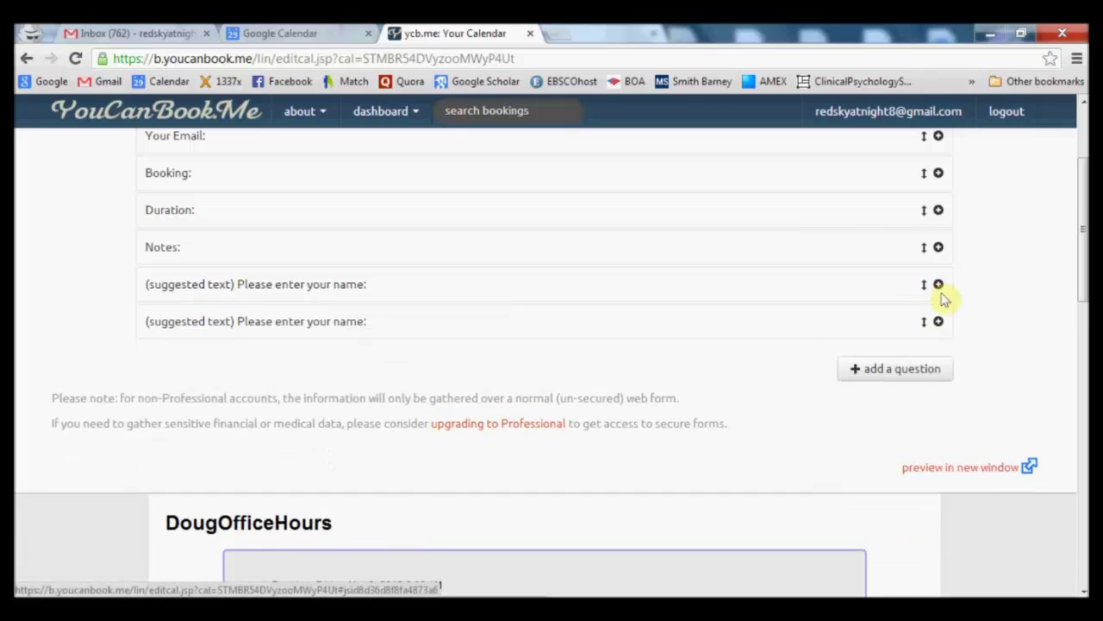
scroll(1083, 288, "up", 2)
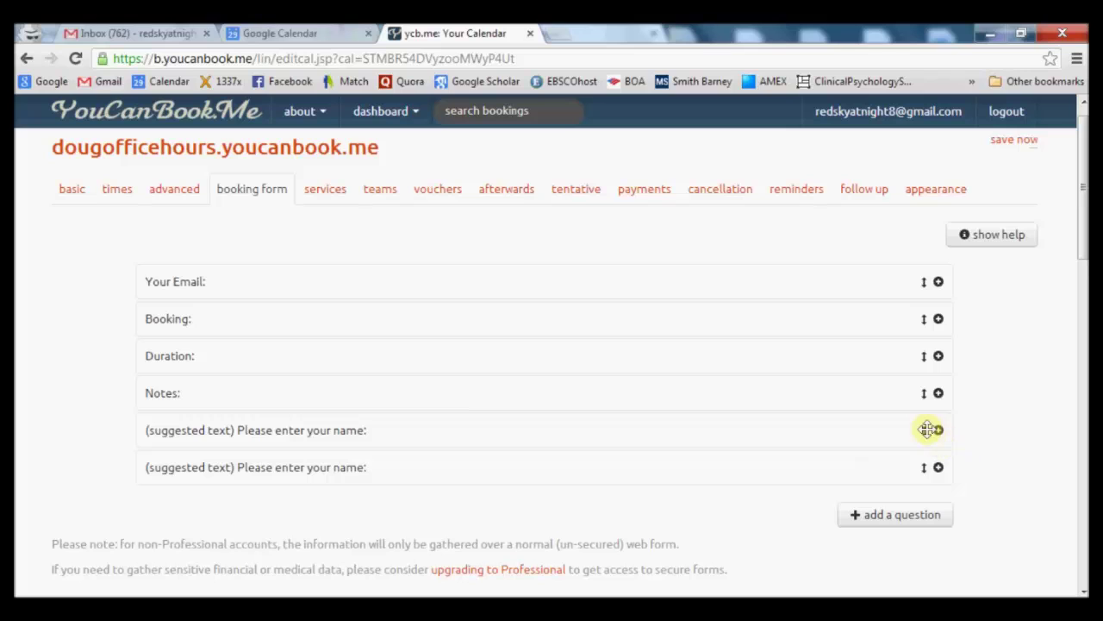
left_click_drag(925, 429, 940, 286)
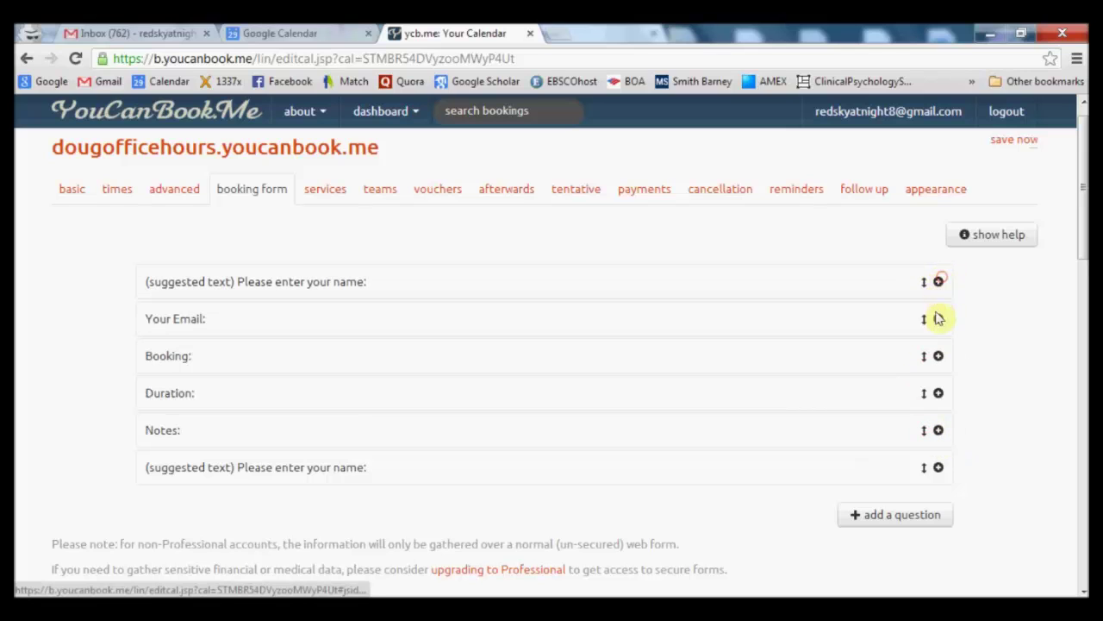
left_click_drag(924, 466, 933, 353)
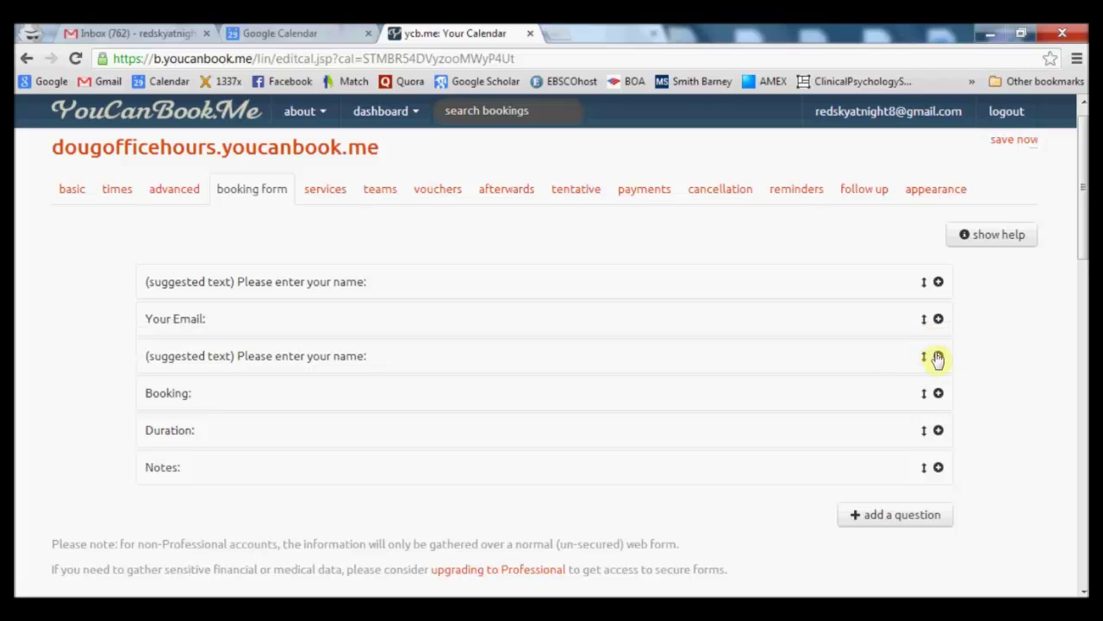
left_click(939, 357)
left_click(939, 357)
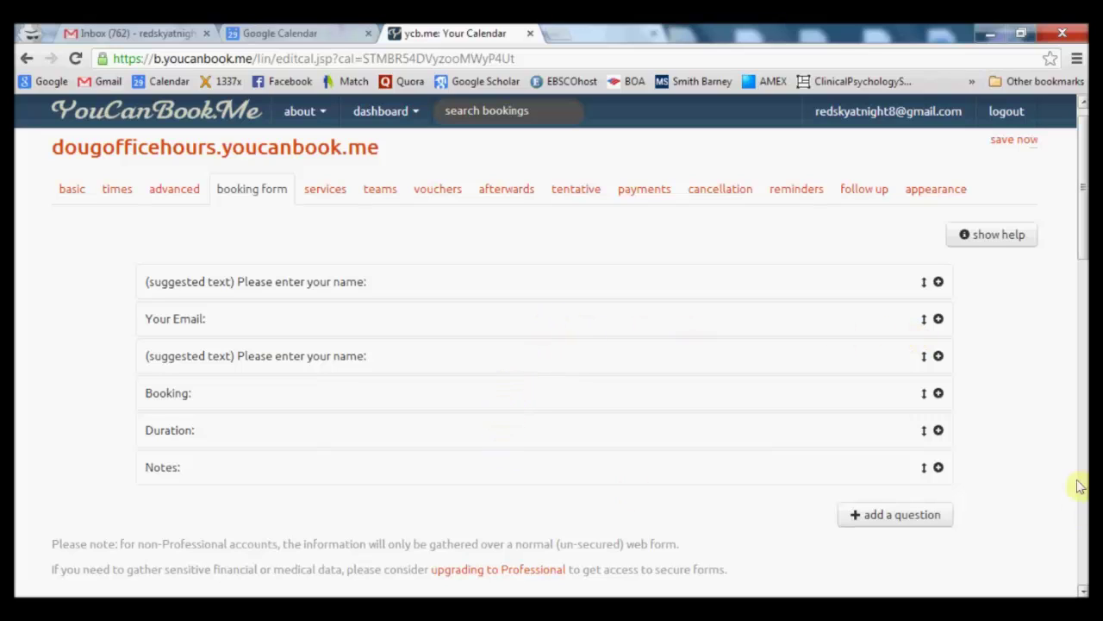
Step: Change the Notes question's text before to "Description:" and collapse the question
left_click(937, 467)
scroll(637, 474, "down", 1)
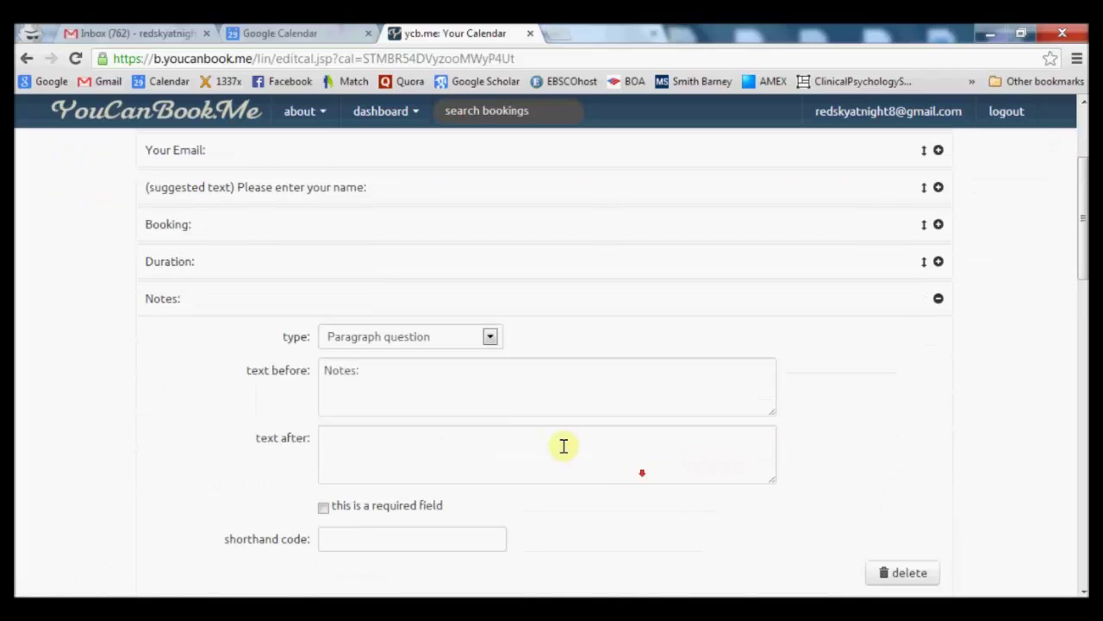
left_click_drag(360, 376, 288, 378)
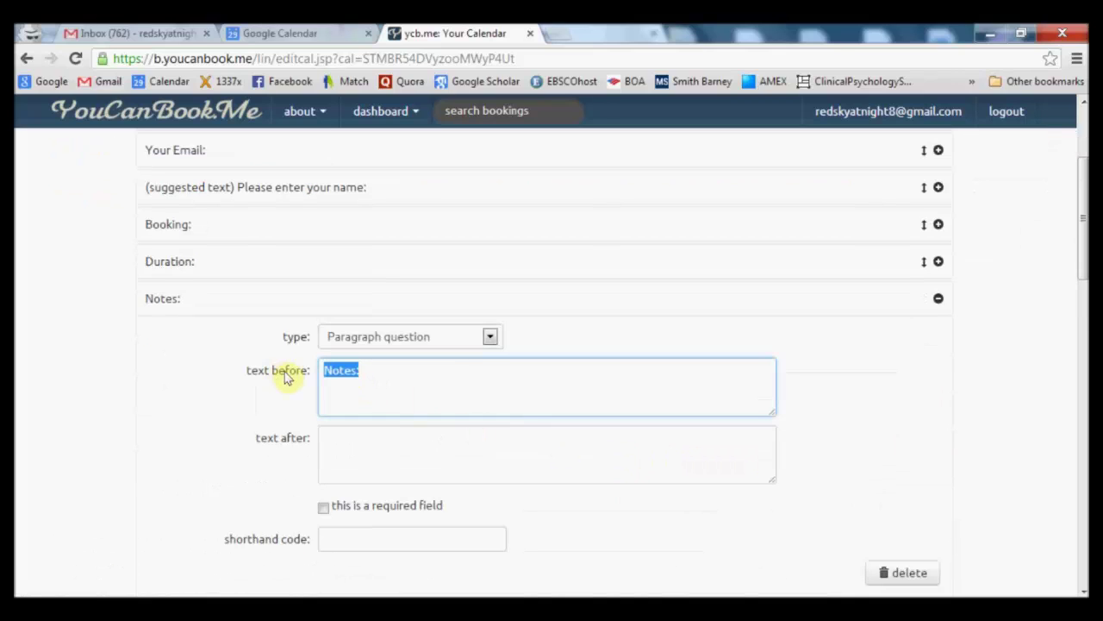
key("BackSpace")
type("Description")
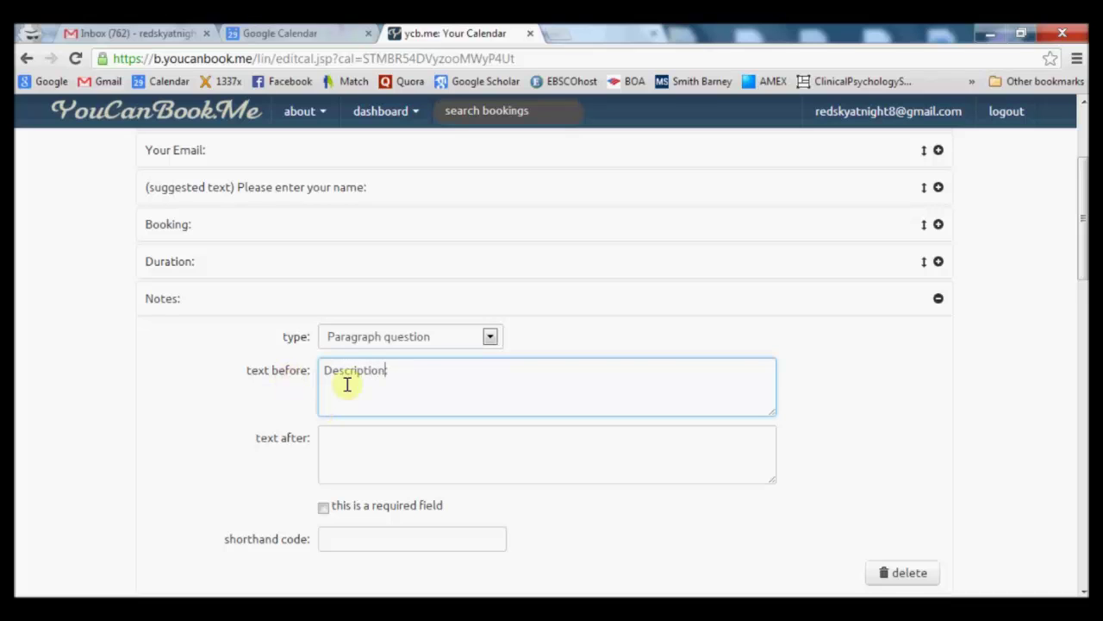
left_click(940, 300)
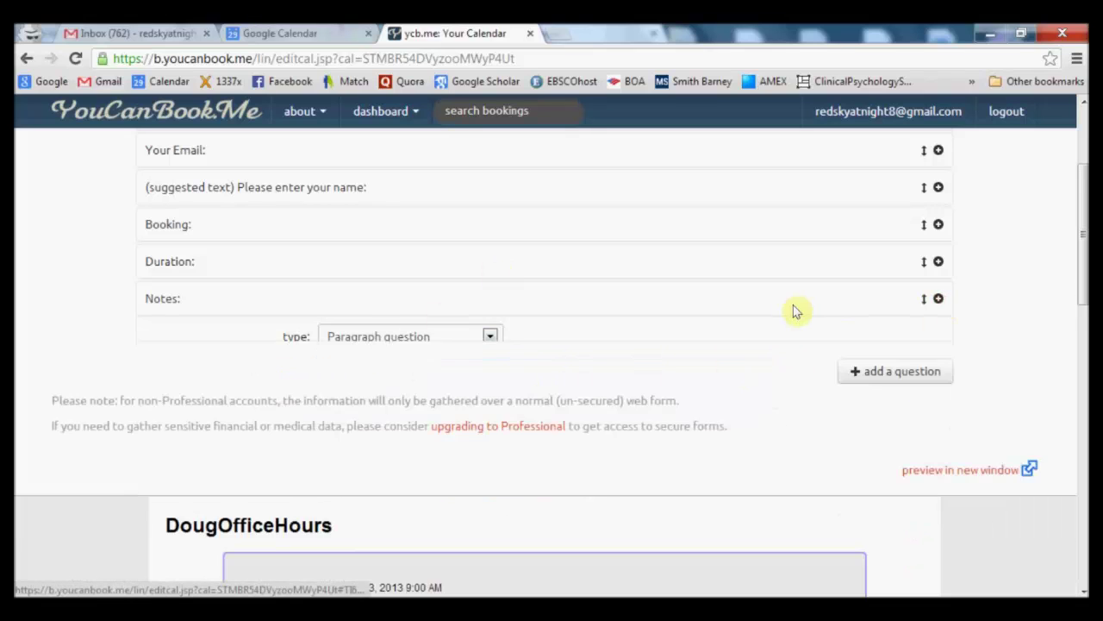
Step: Capitalise the name question's text as "Your Name:", keep it a simple one-line question and make it a required field
left_click(938, 202)
left_click_drag(351, 276, 358, 276)
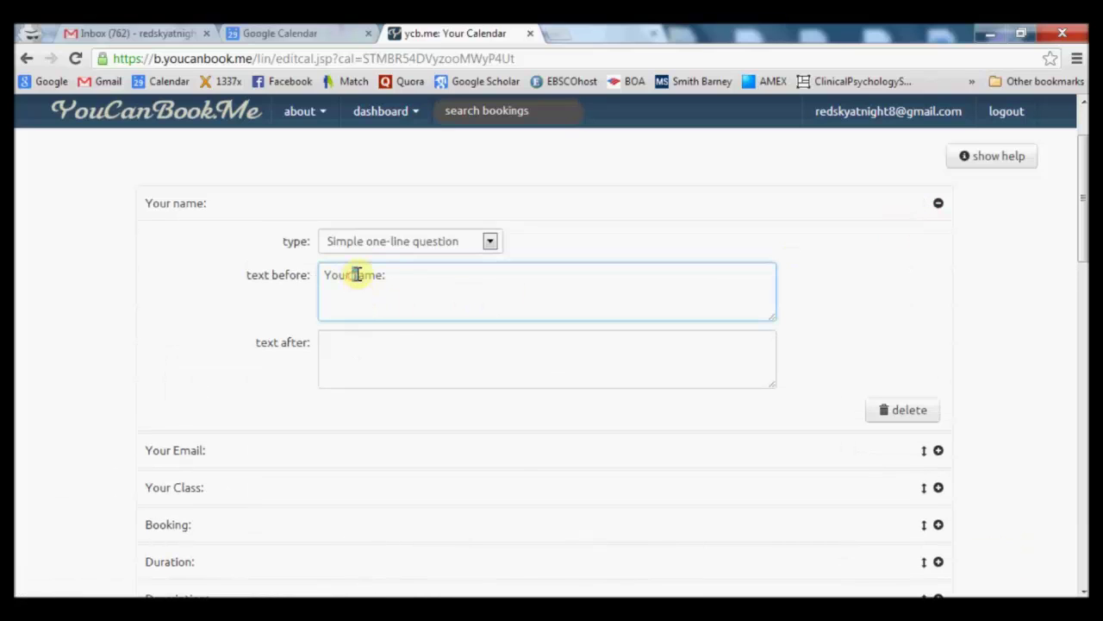
type("N")
left_click(424, 242)
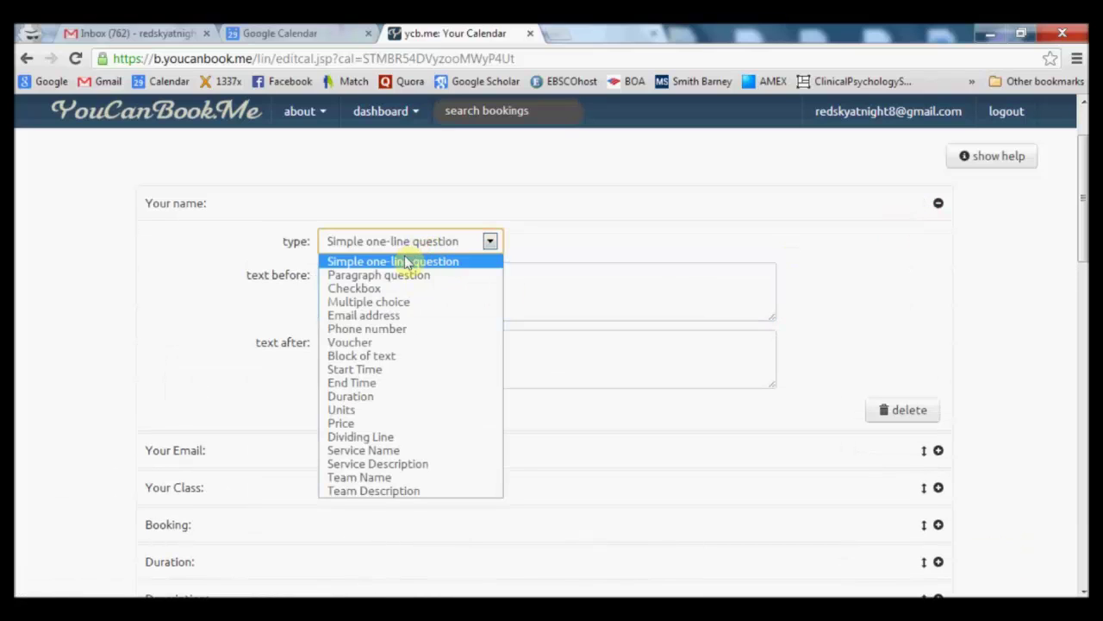
left_click(401, 261)
left_click(487, 245)
left_click(463, 315)
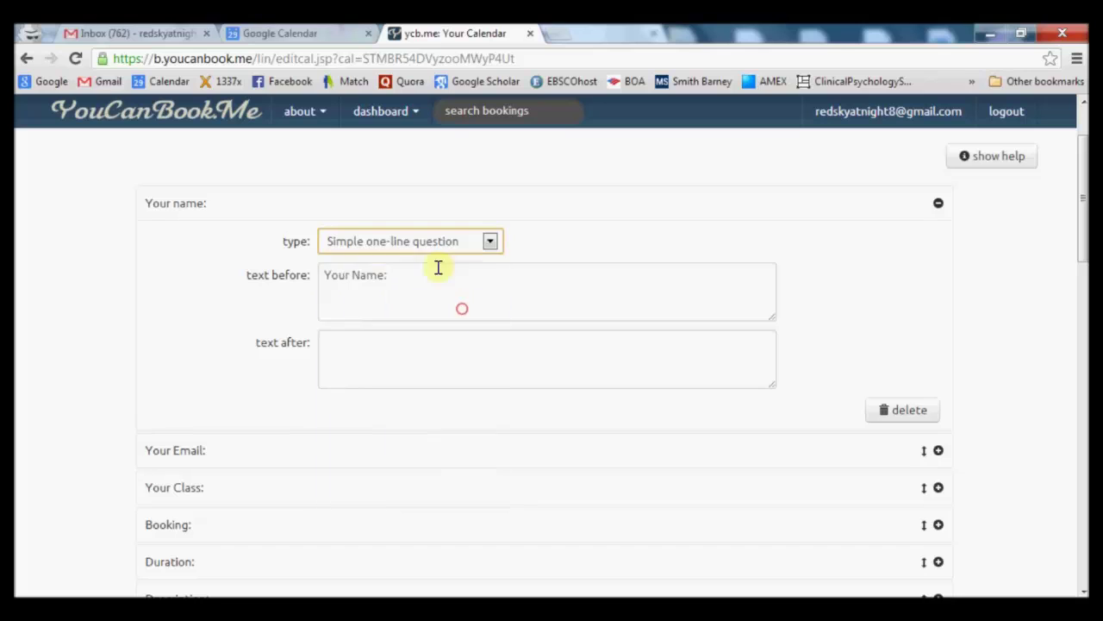
left_click(436, 244)
left_click(420, 261)
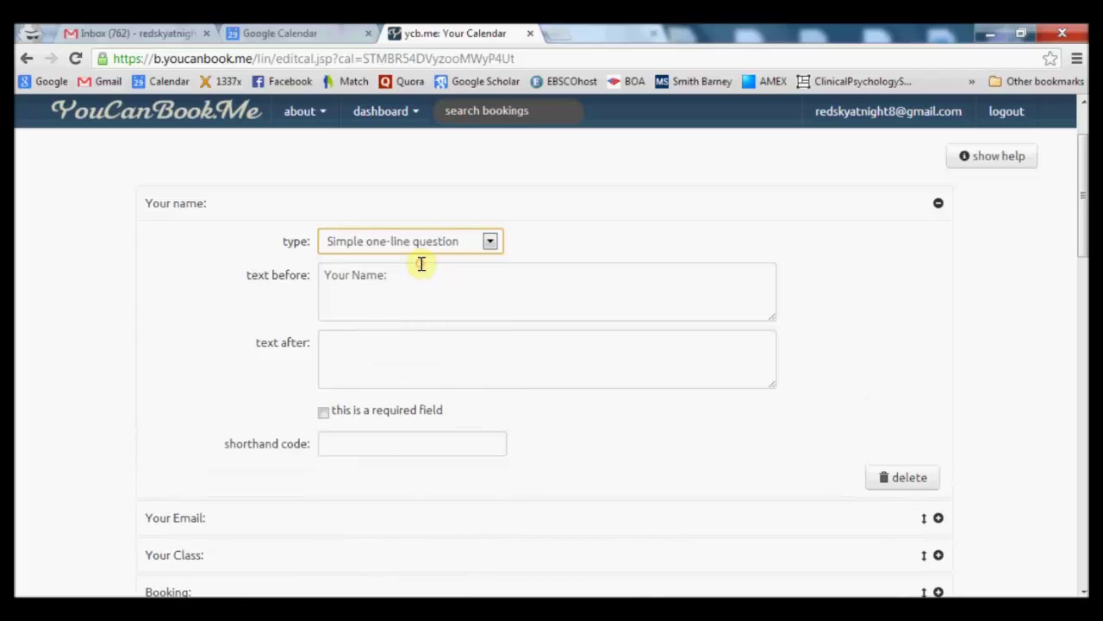
left_click(325, 412)
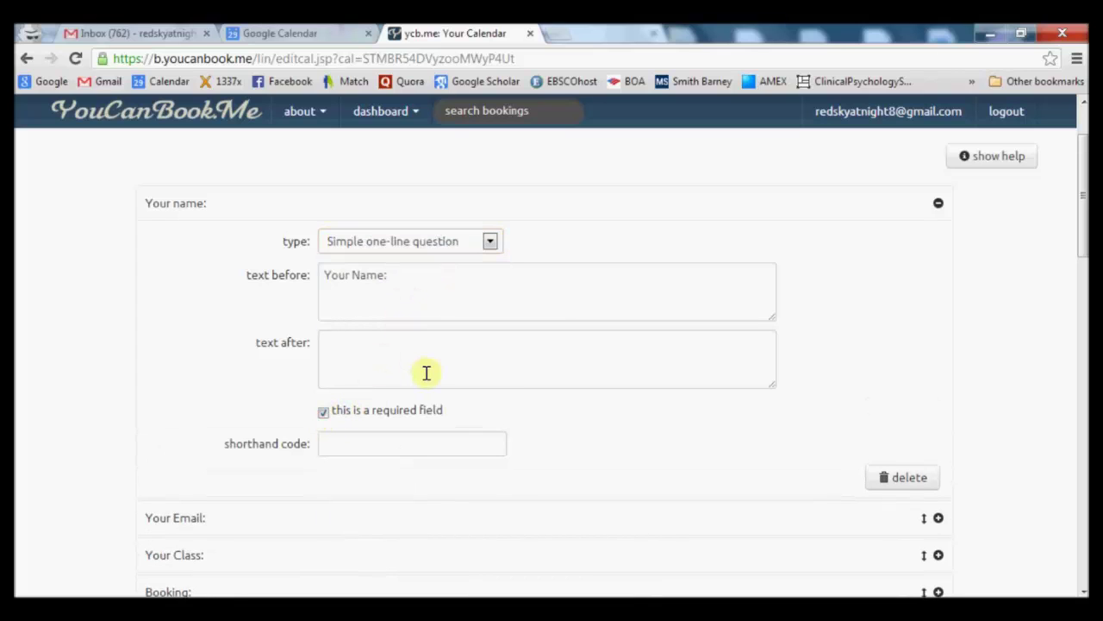
left_click(939, 204)
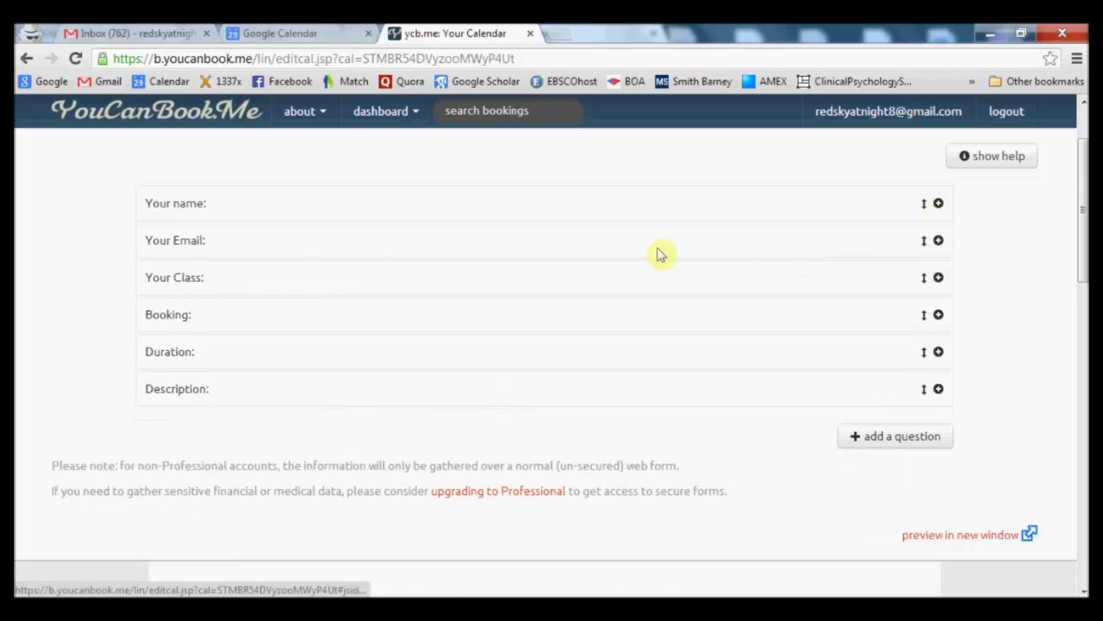
Step: Check the settings of the Your Class and Booking questions
left_click(939, 277)
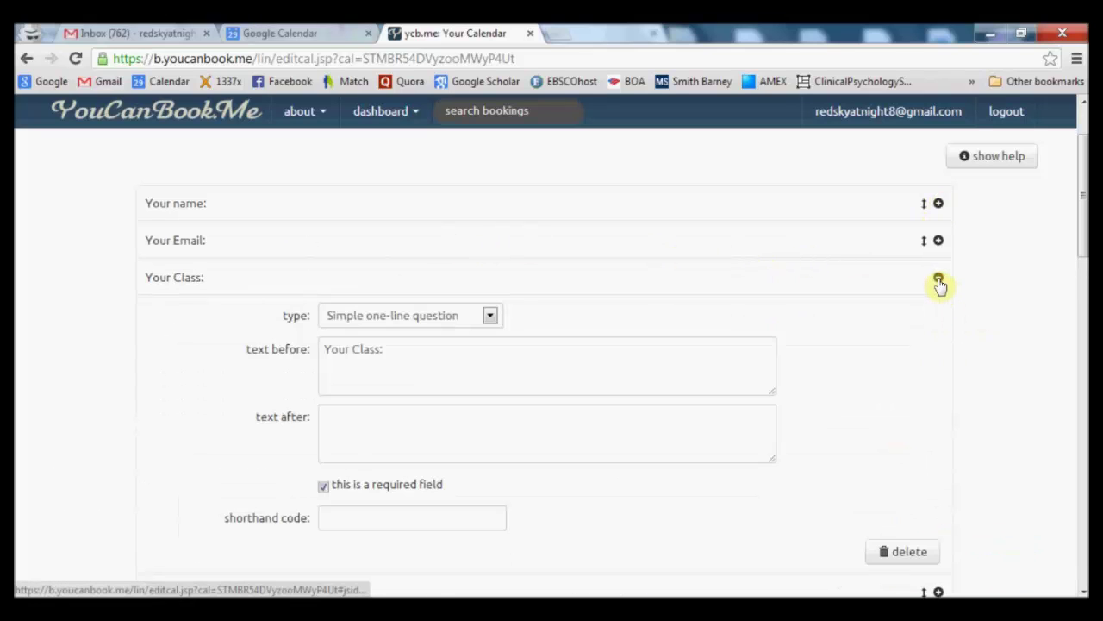
left_click(939, 280)
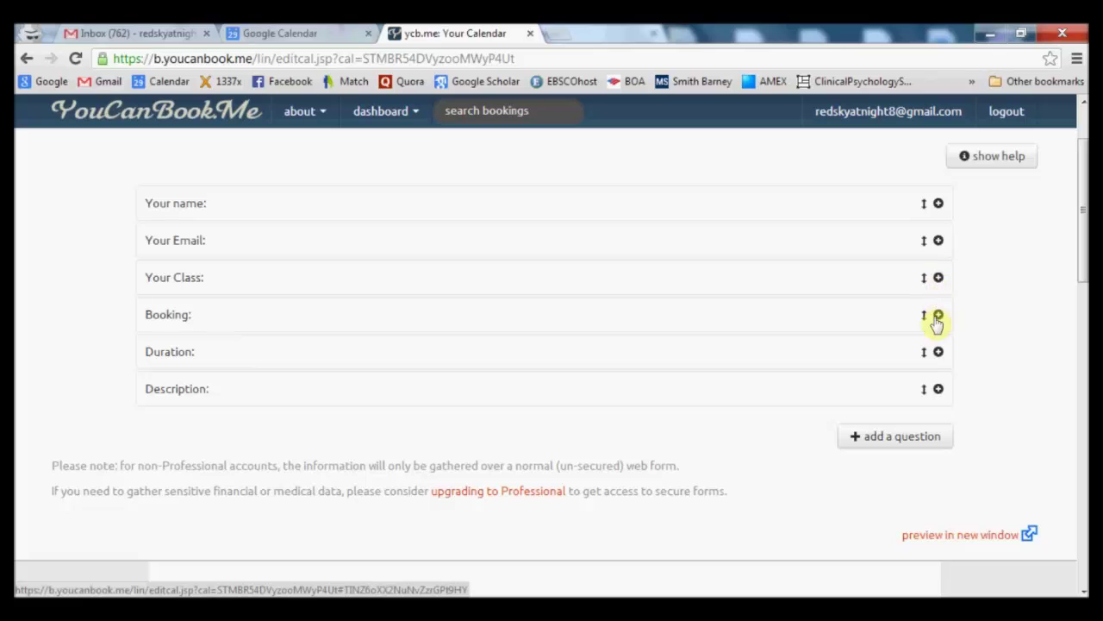
left_click(939, 316)
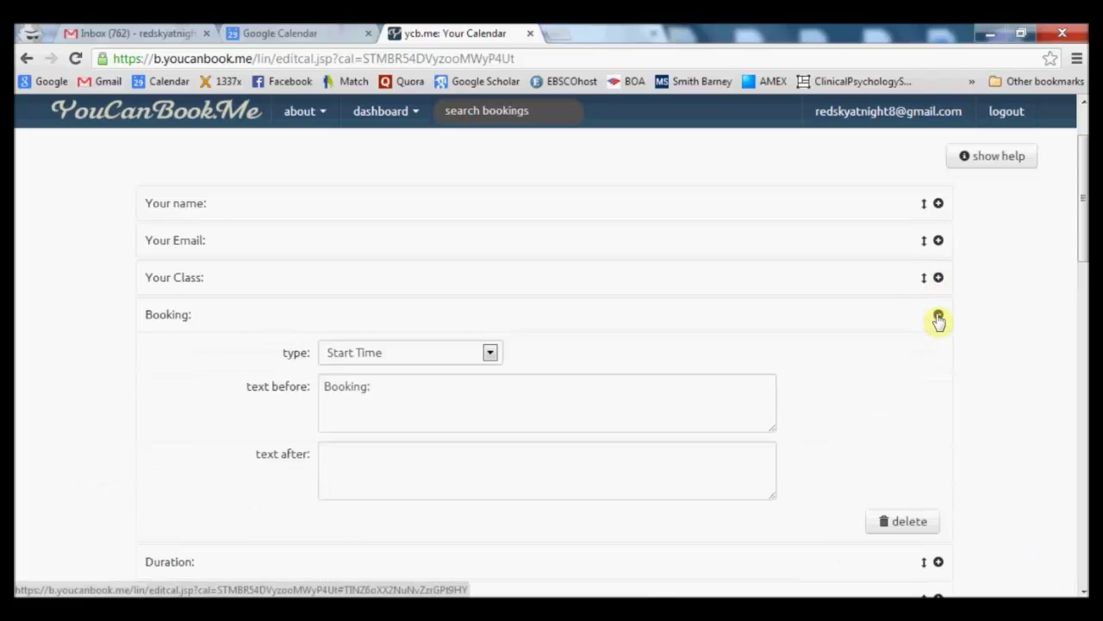
left_click(938, 317)
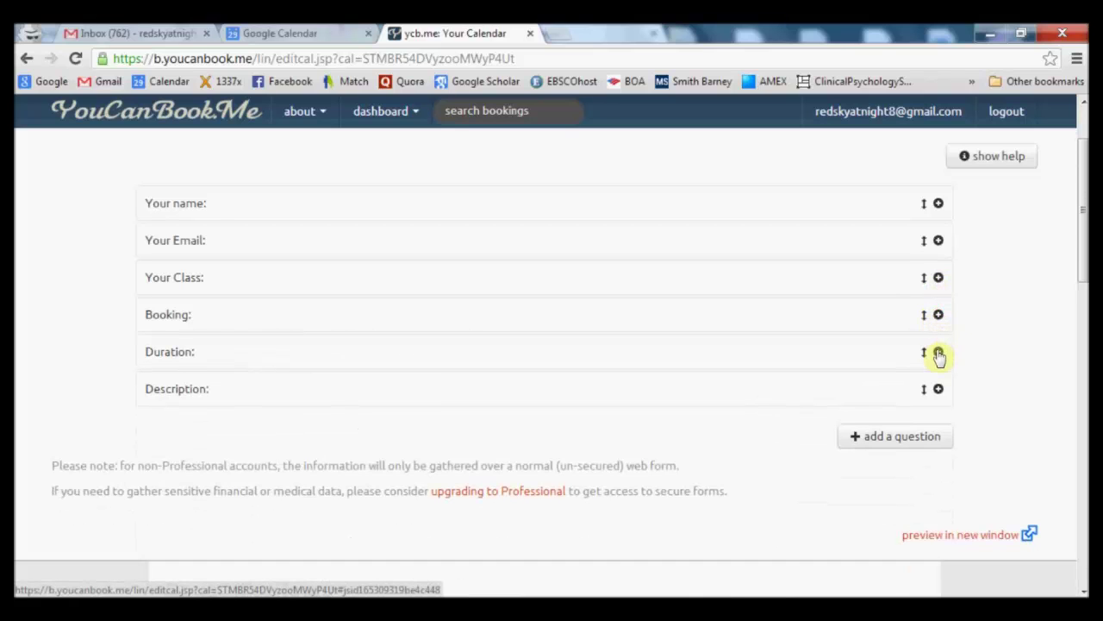
Step: Make Your Class a multiple choice question shown as a dropdown with the options Psych 100, Psych 101 and Psych 102
left_click(938, 278)
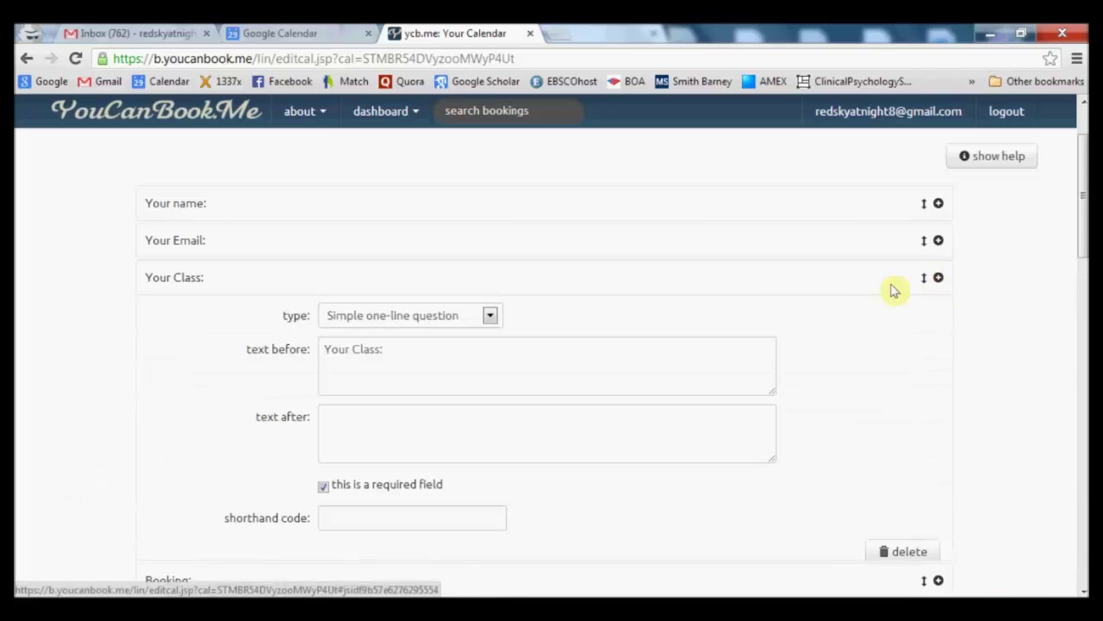
left_click(410, 316)
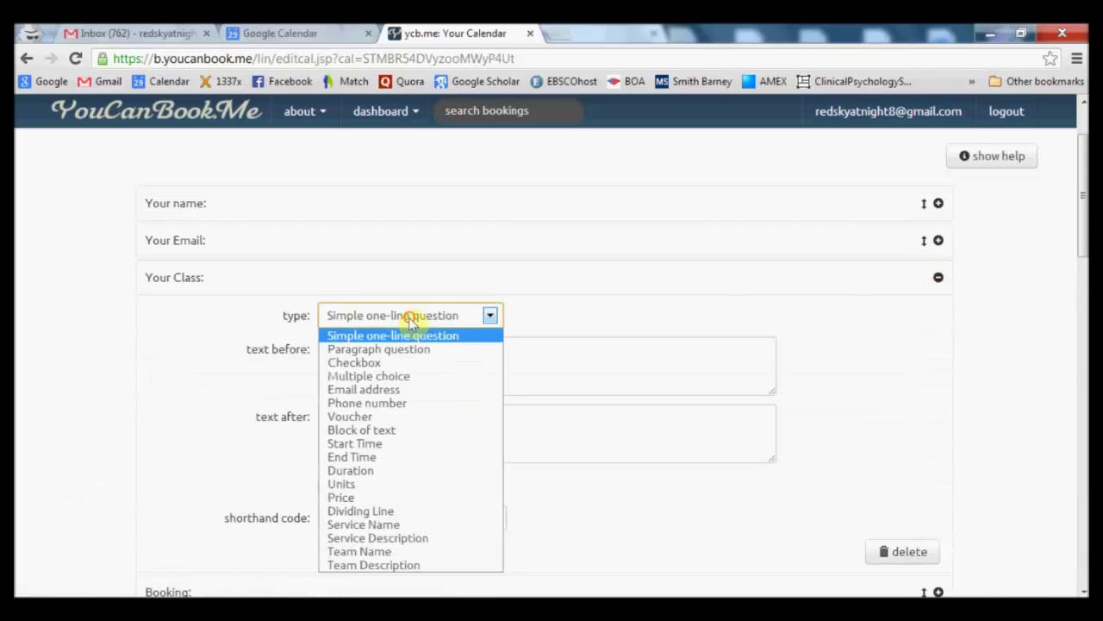
left_click(384, 384)
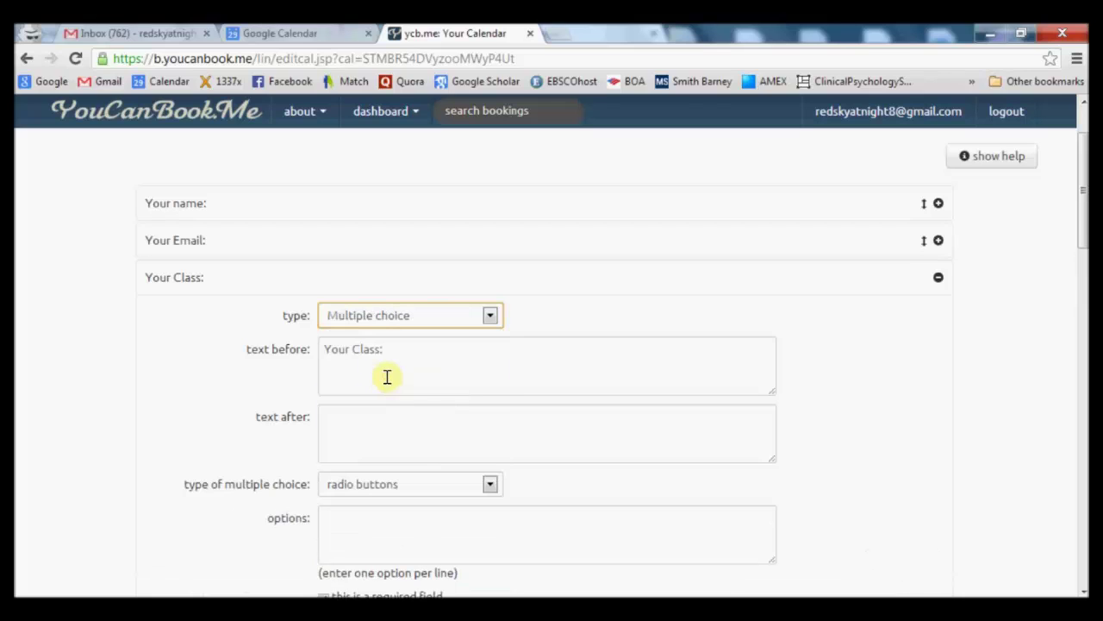
left_click(488, 484)
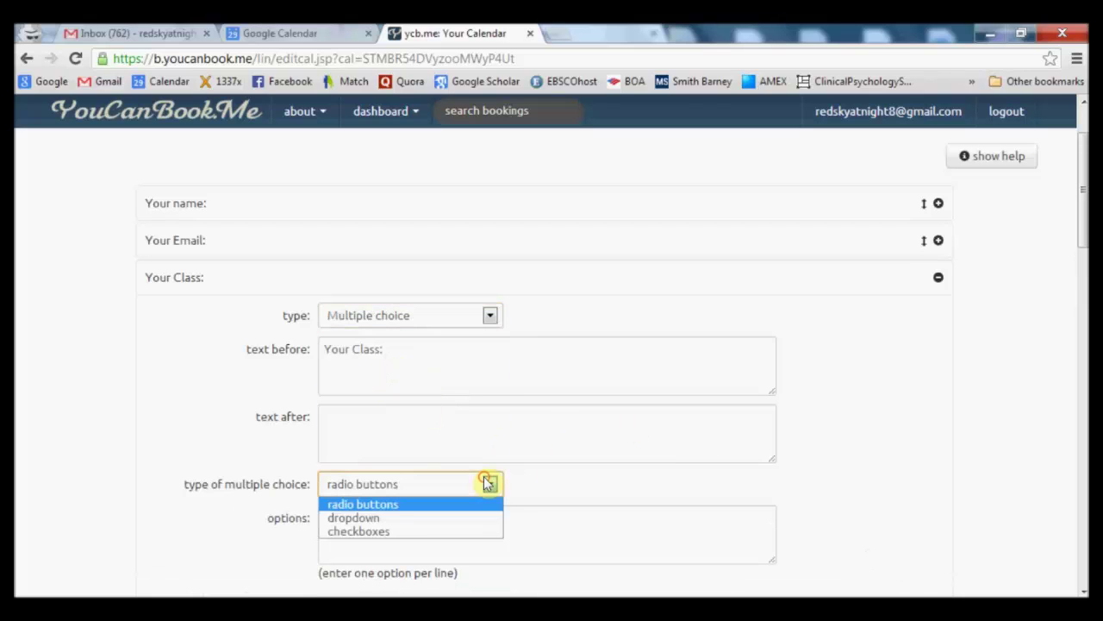
left_click(454, 517)
scroll(785, 485, "down", 1)
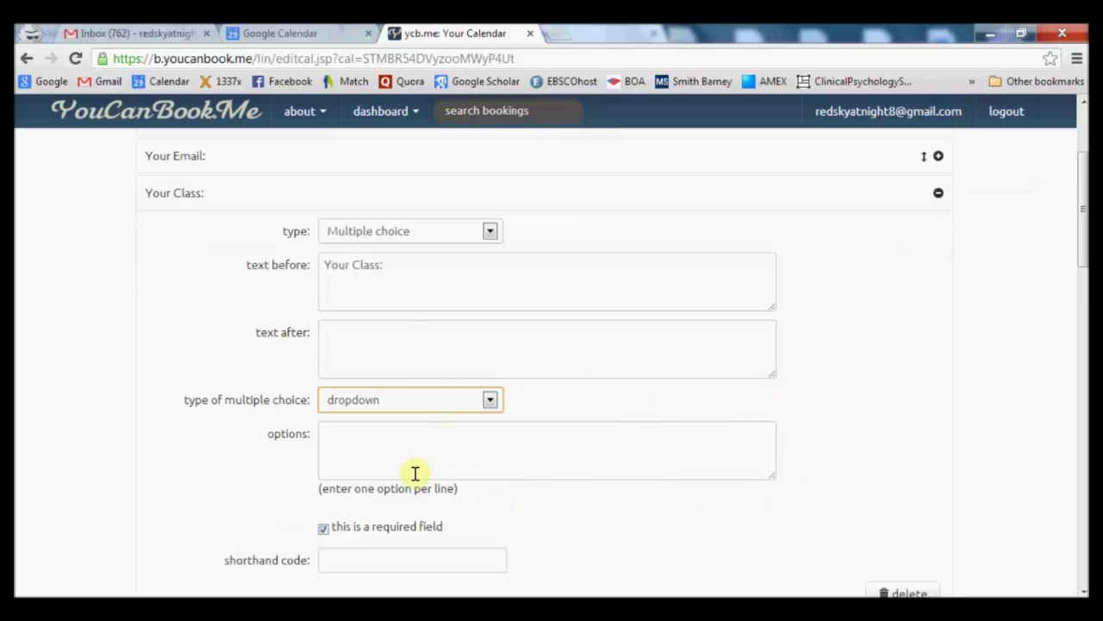
scroll(413, 474, "down", 1)
left_click(462, 373)
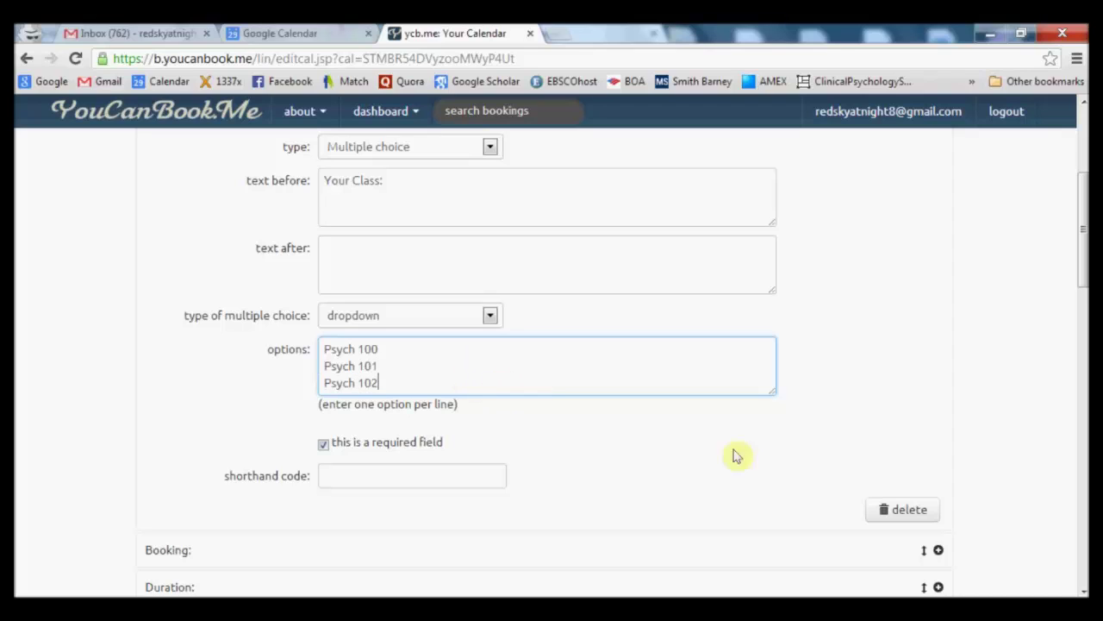
scroll(937, 360, "up", 1)
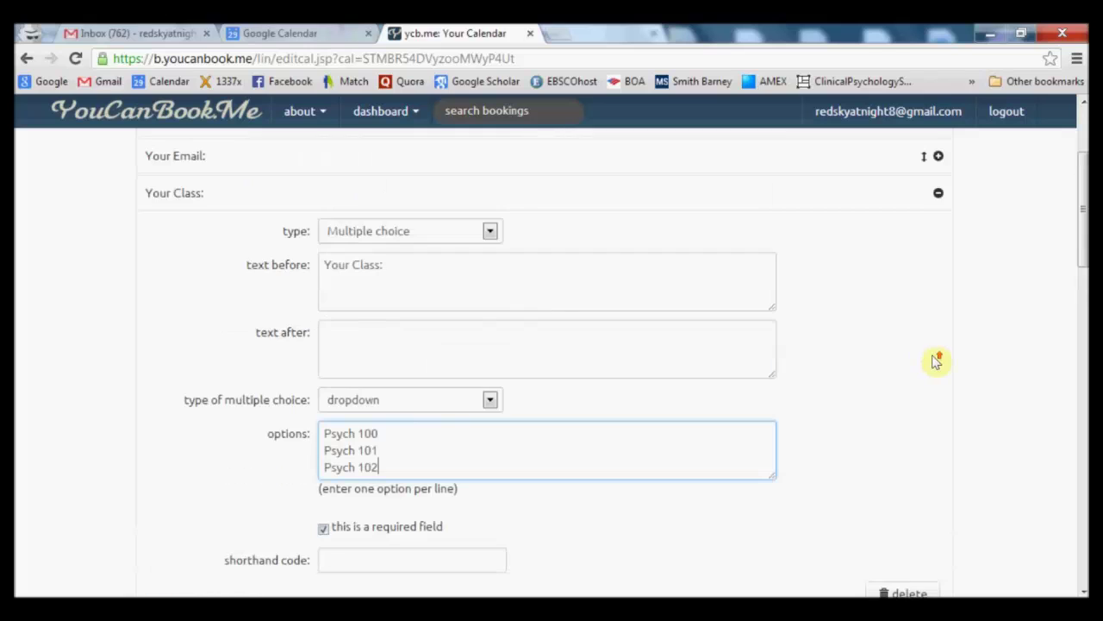
left_click(938, 195)
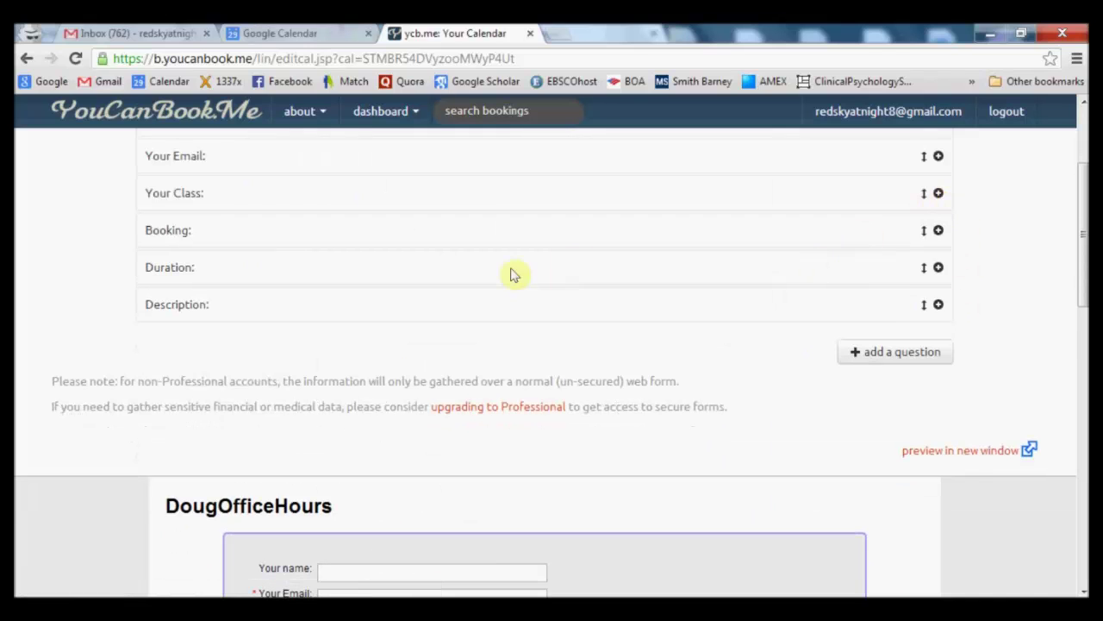
Step: Save the booking form changes and open the services settings
scroll(1056, 250, "up", 2)
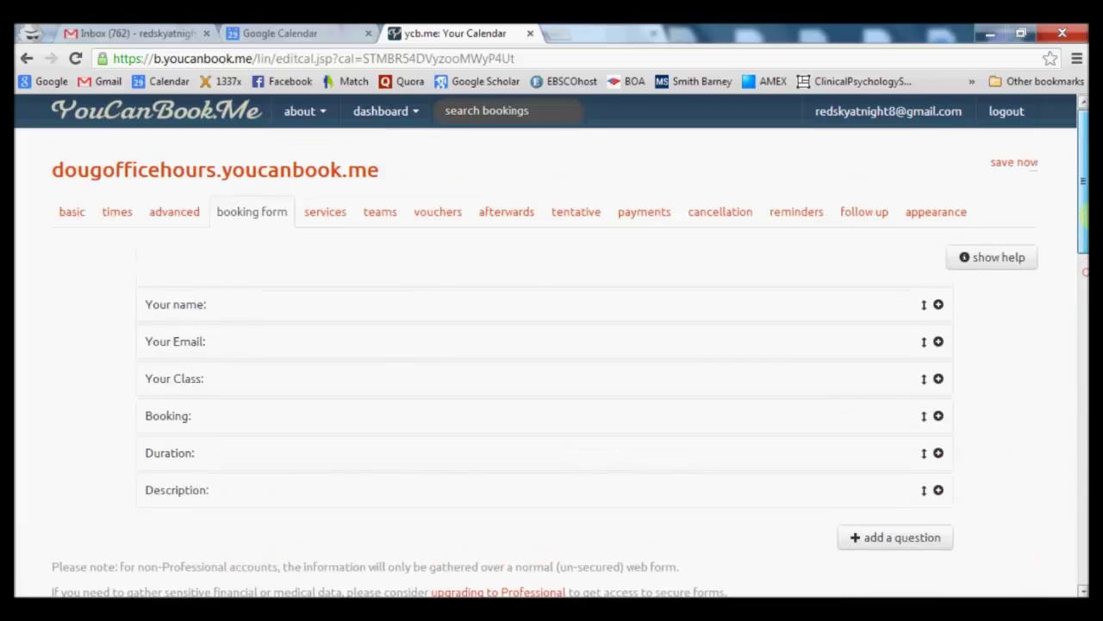
left_click(1022, 165)
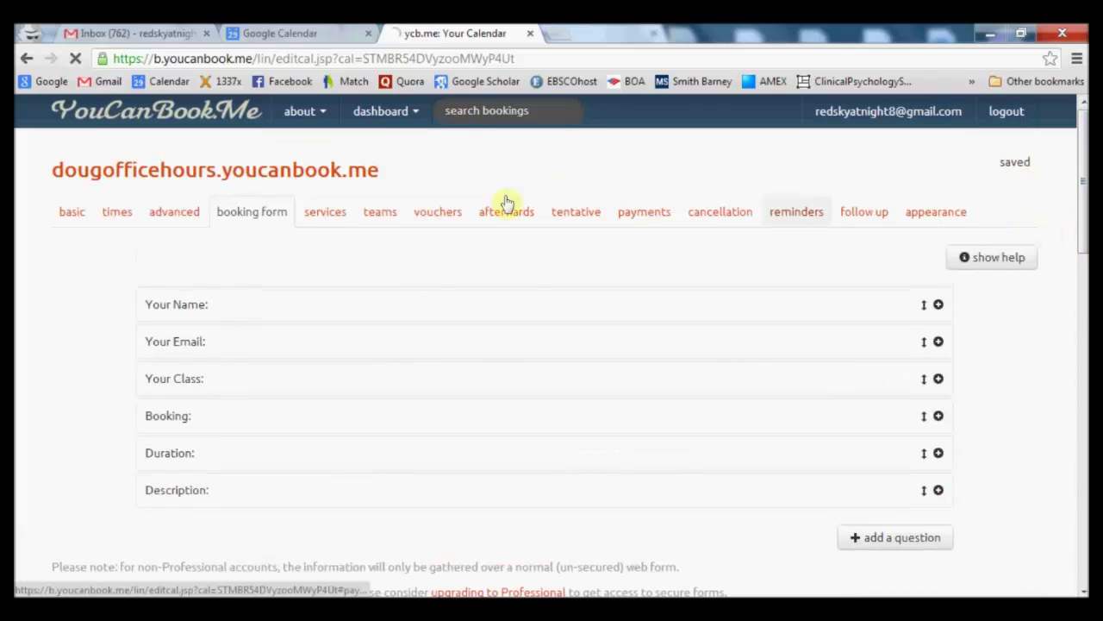
left_click(328, 215)
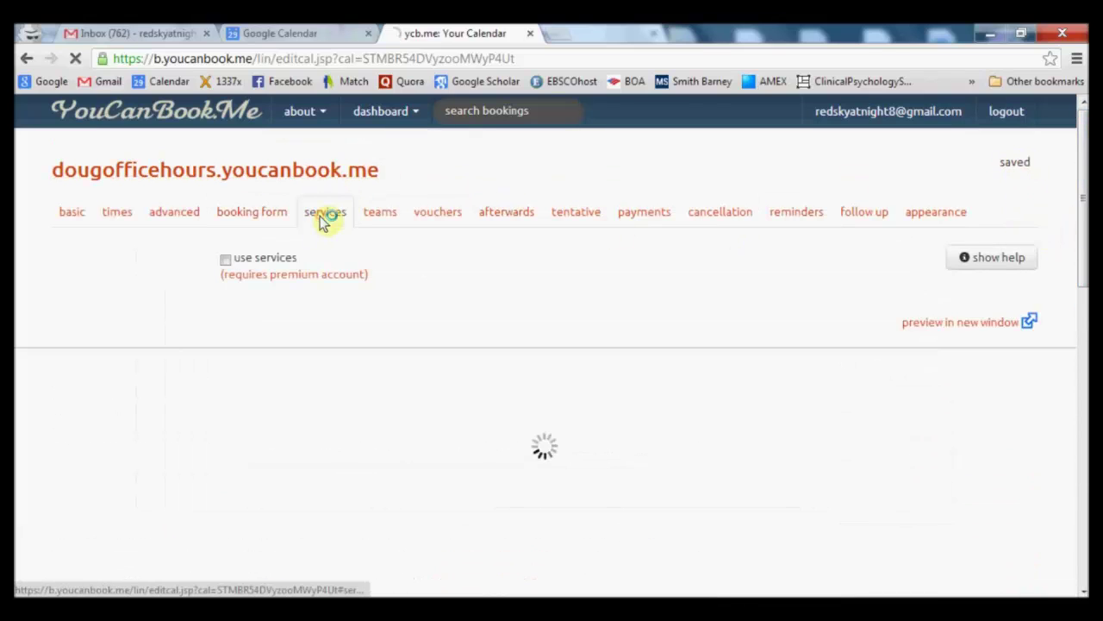
Step: Look through the teams and vouchers settings, then open the afterwards settings
left_click(381, 216)
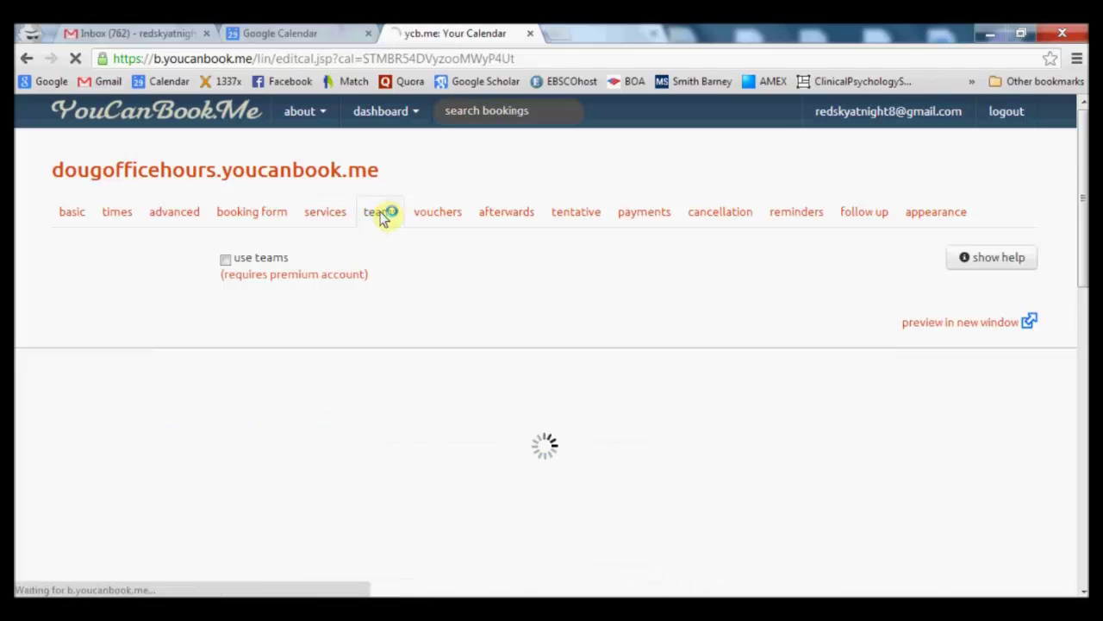
left_click(435, 219)
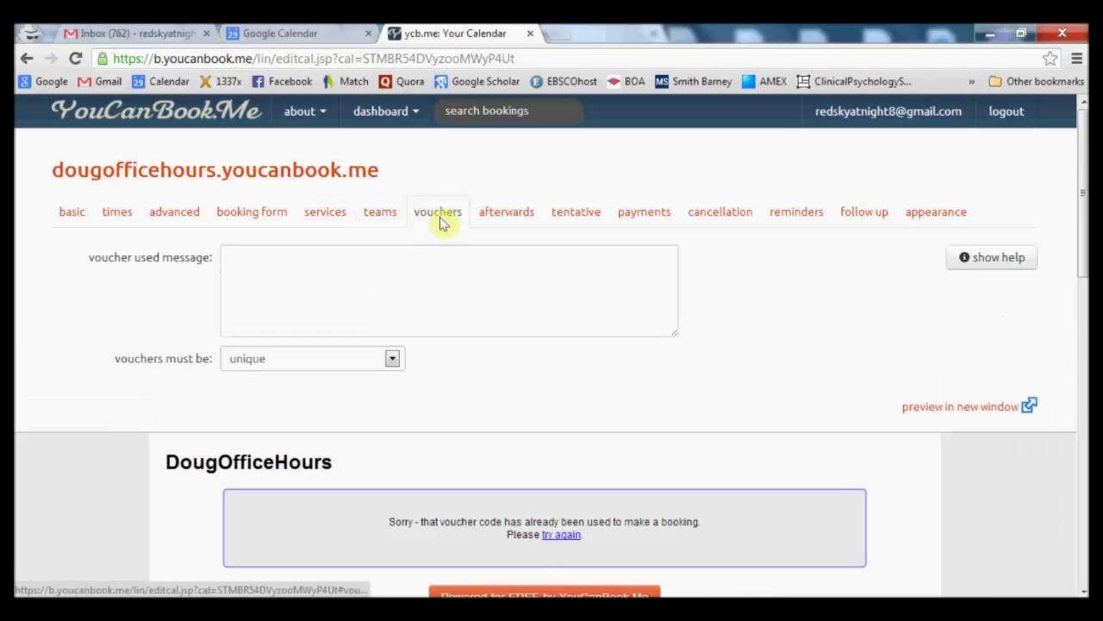
left_click(492, 215)
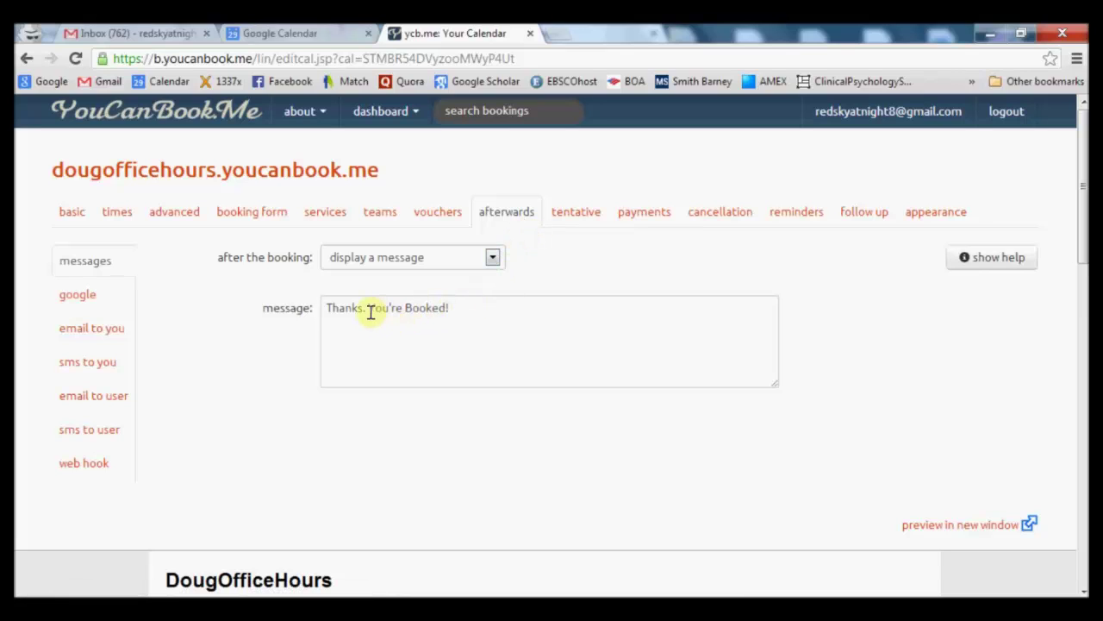
Step: Change the after-booking message to "Thanks. You're booked! See you in MH 1104." with a first-name sign-off and save it
left_click(478, 310)
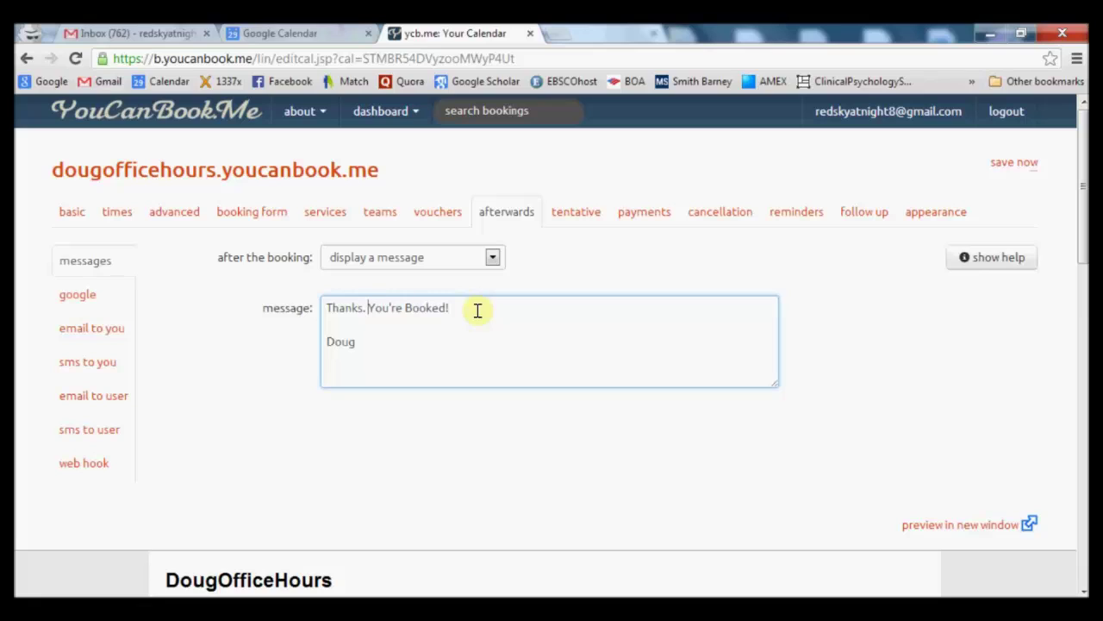
type("b")
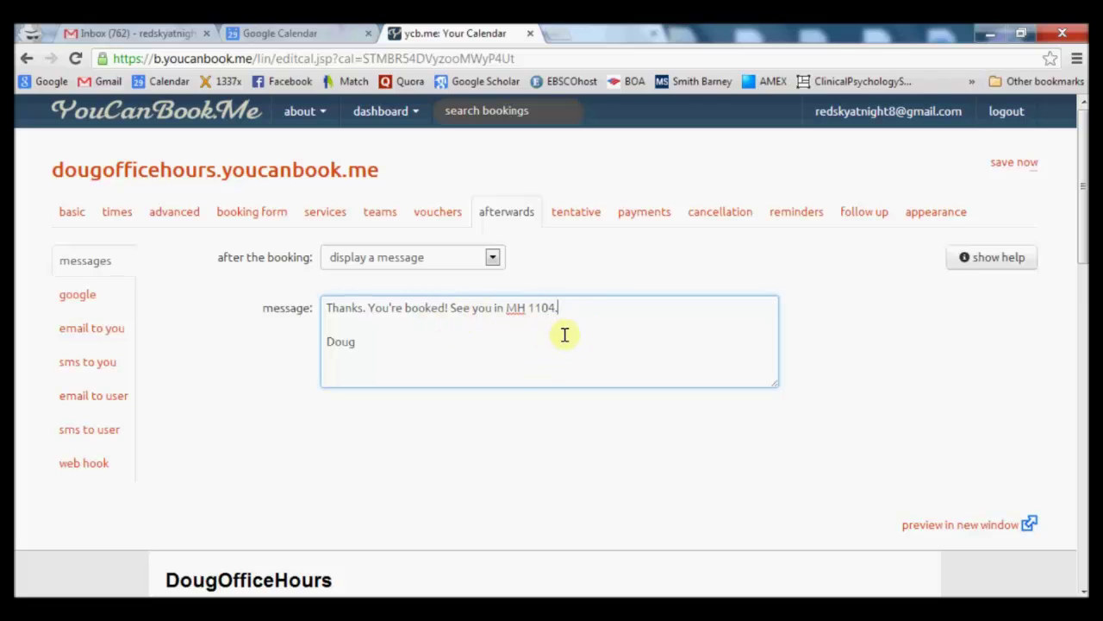
left_click(493, 260)
left_click(493, 262)
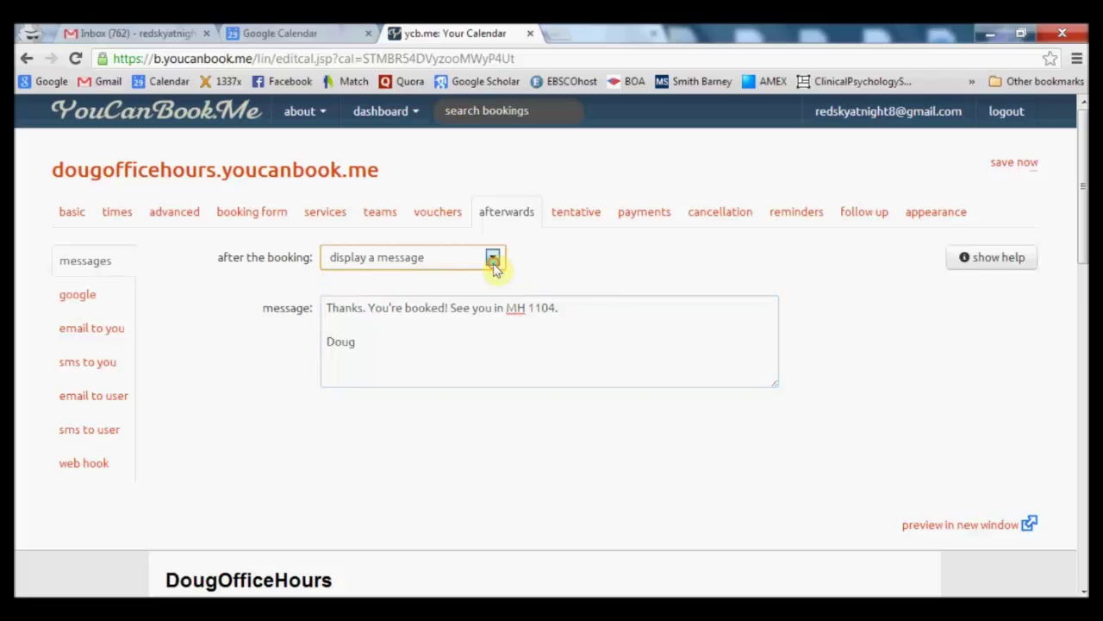
left_click(565, 340)
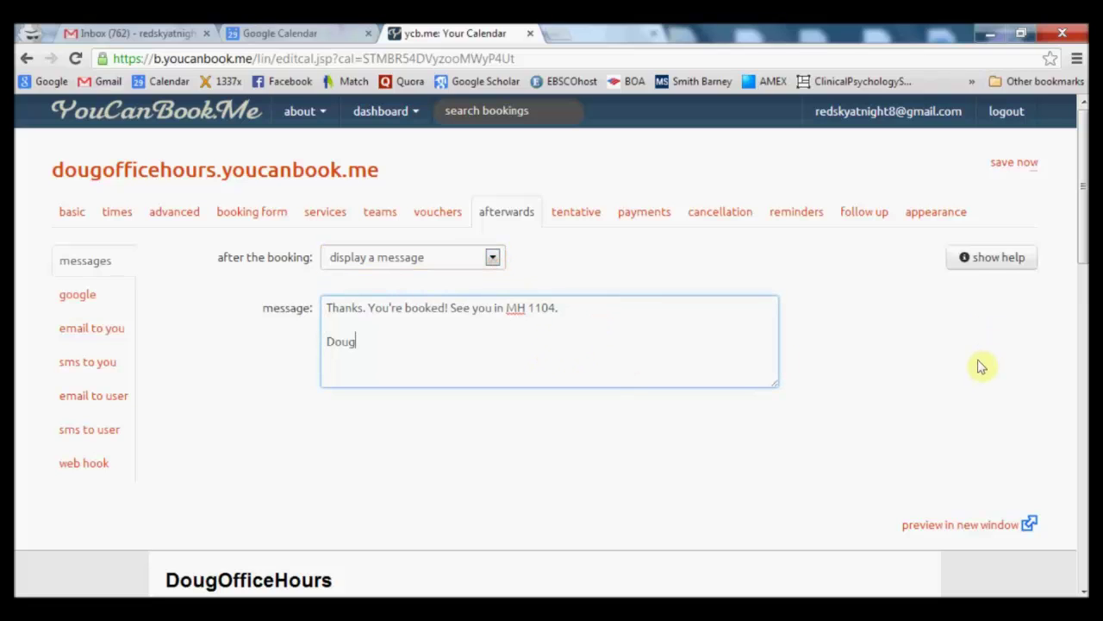
left_click(1015, 168)
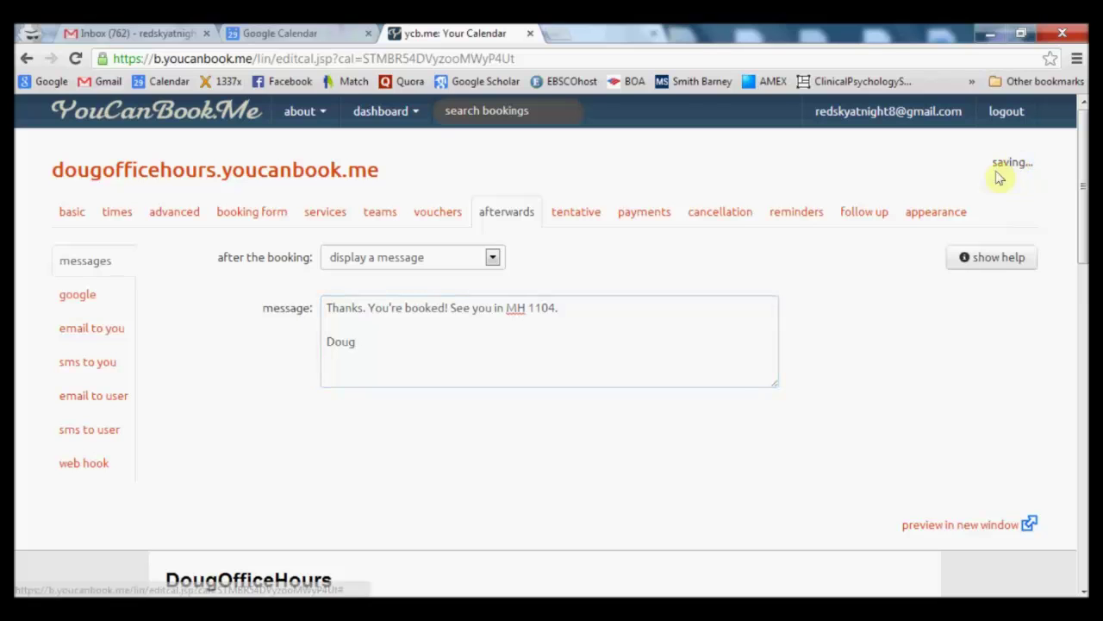
Step: Look through the tentative and payments settings and open the cancellation settings
left_click(575, 215)
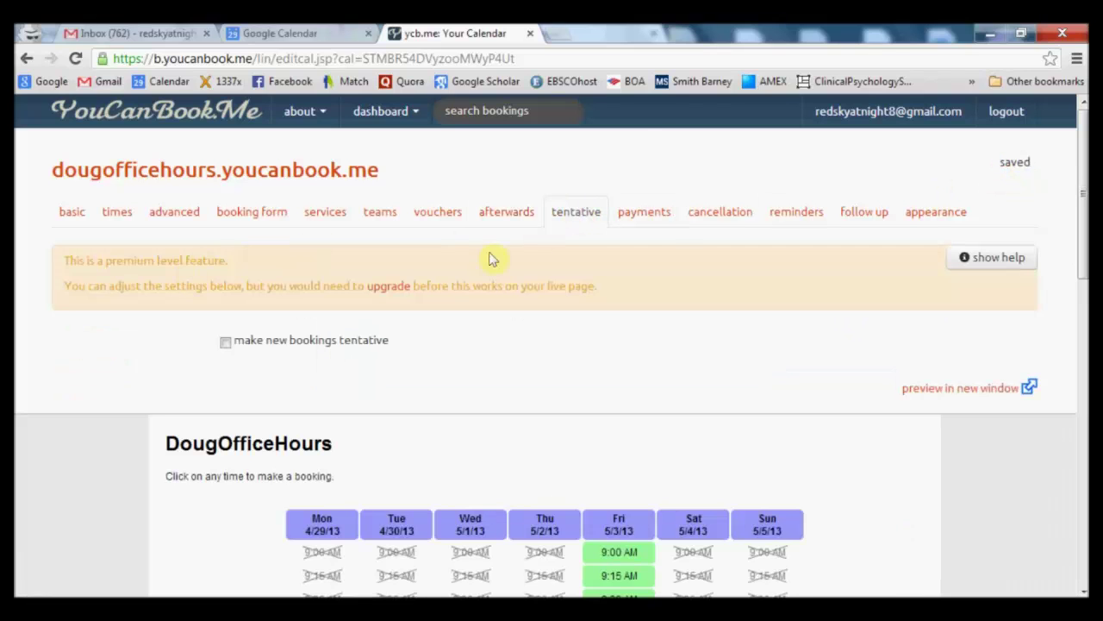
left_click(657, 222)
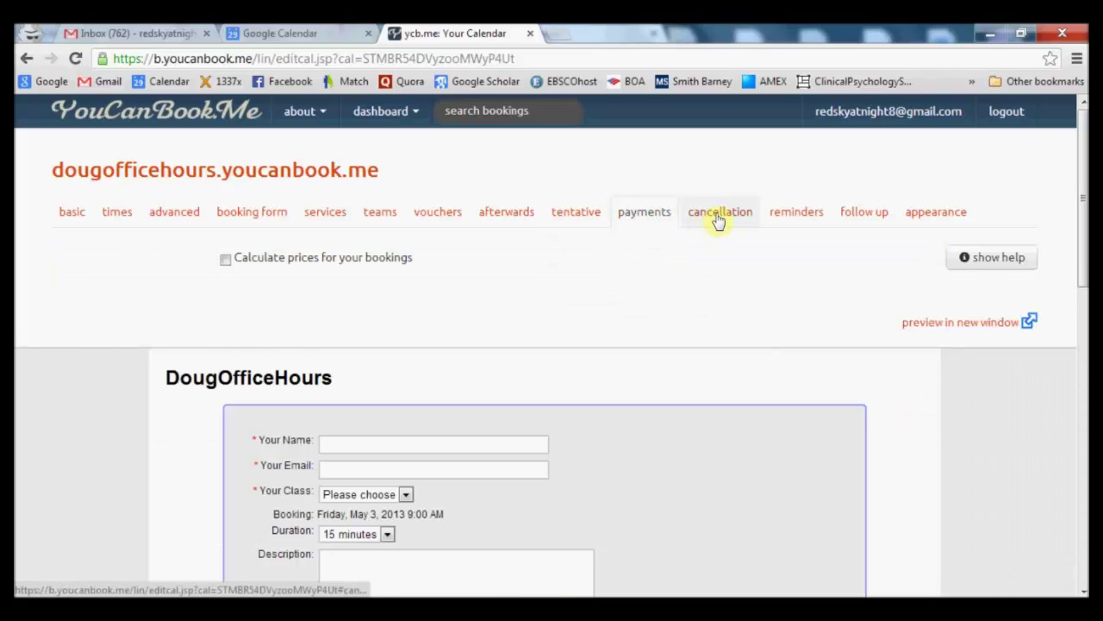
left_click(721, 216)
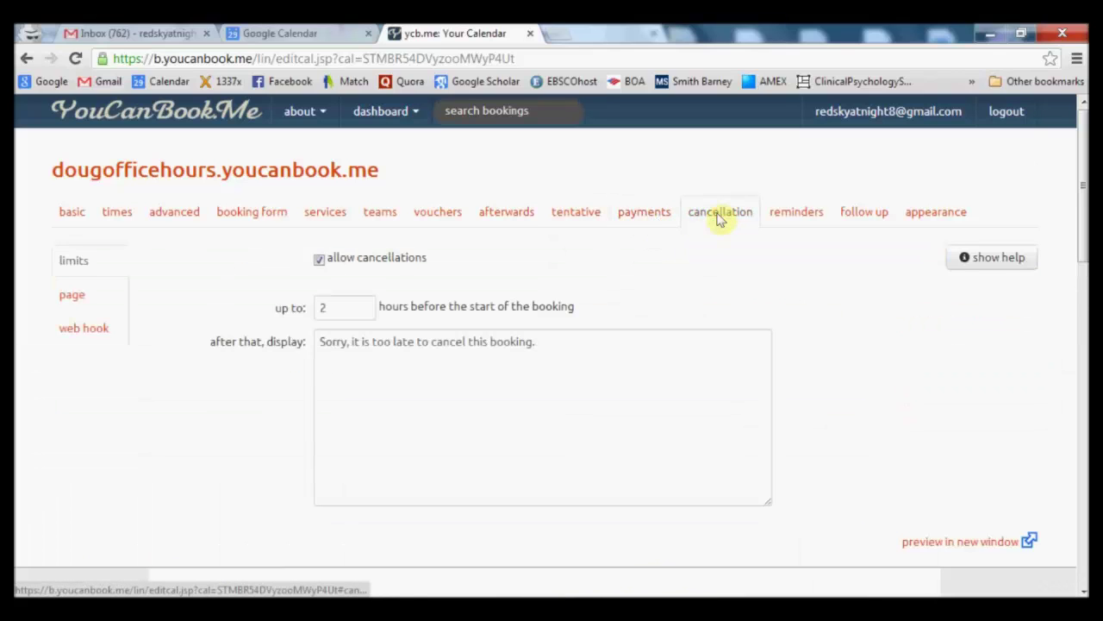
Step: Allow cancellations up to 1 hour before the booking, reword the too-late message to say online and give a contact phone number, and save
left_click(350, 312)
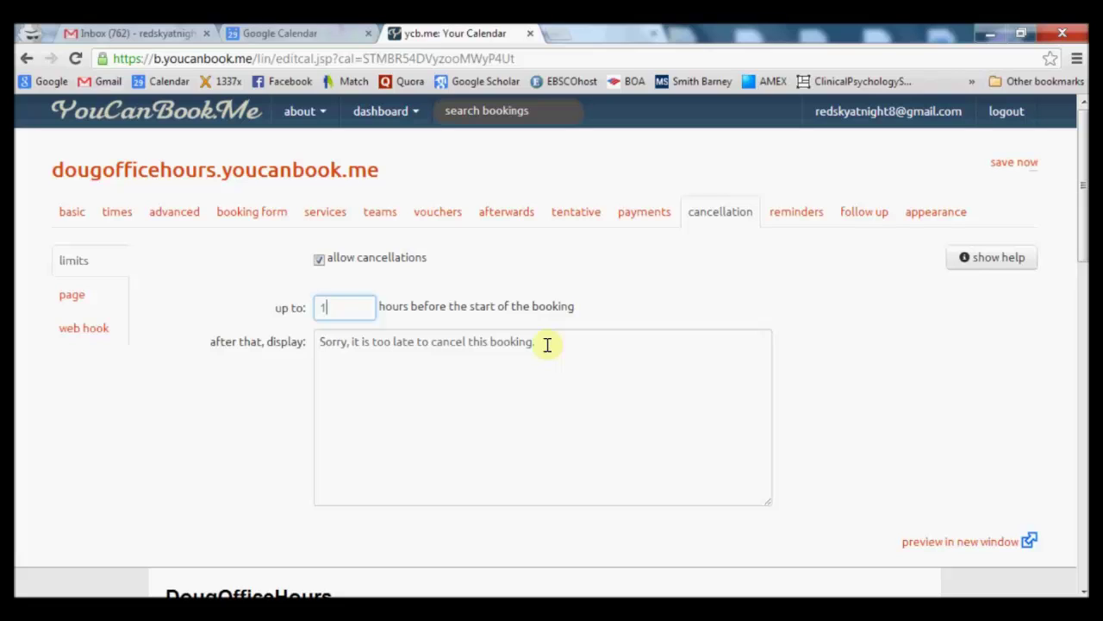
left_click(546, 344)
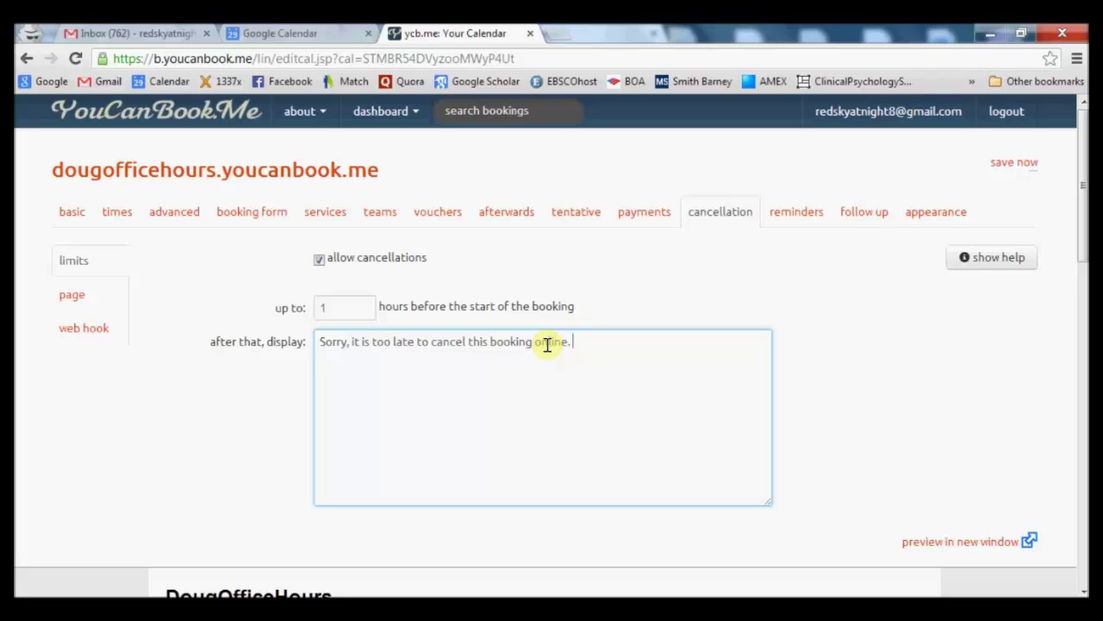
type("ntact Doug")
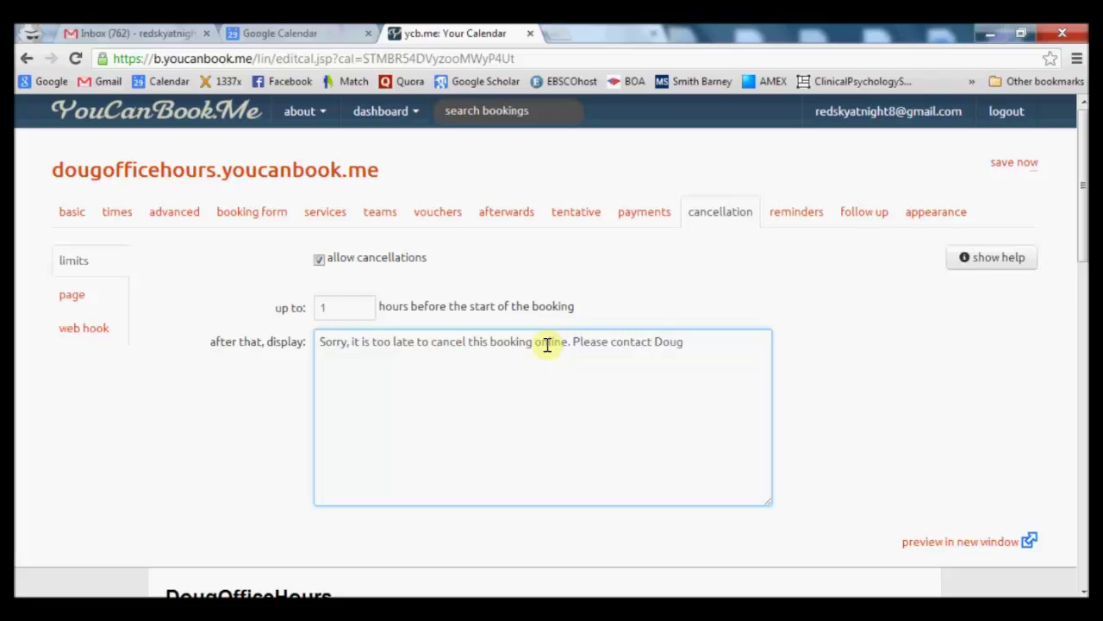
key("BackSpace")
key("BackSpace")
key("BackSpace")
key("BackSpace")
key("BackSpace")
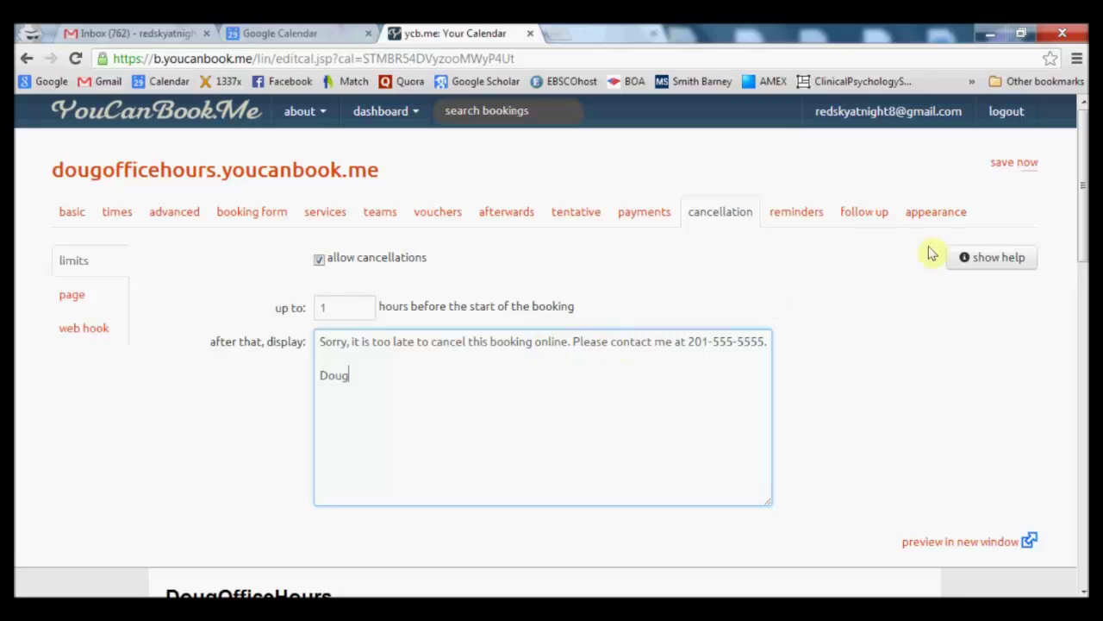
left_click(1000, 163)
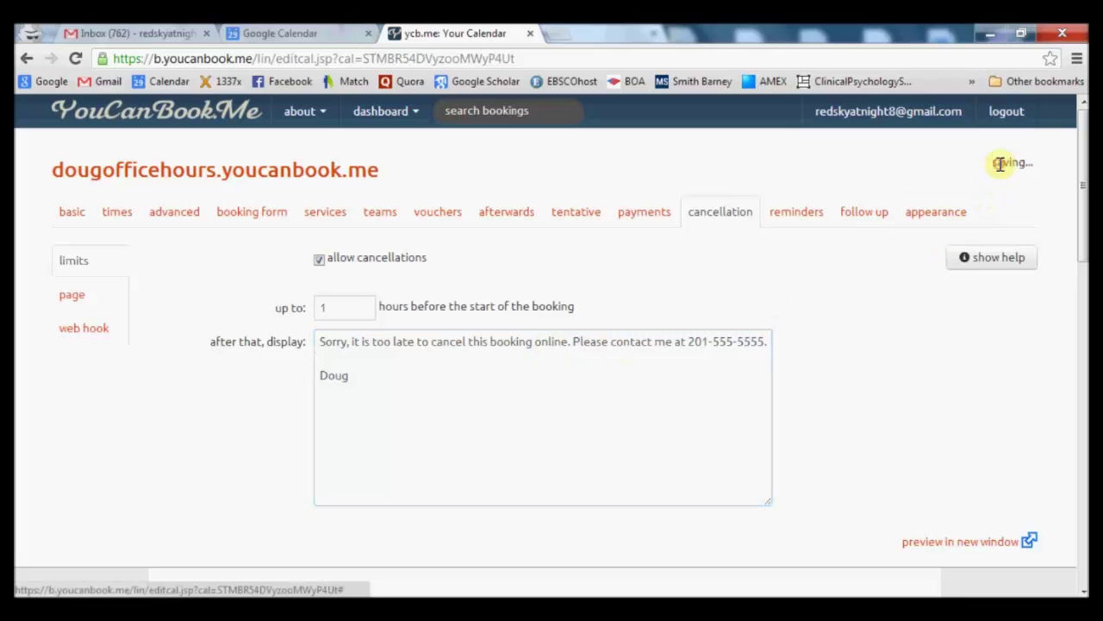
Step: Look through the reminders and follow up settings and open the appearance settings
left_click(800, 214)
left_click(877, 213)
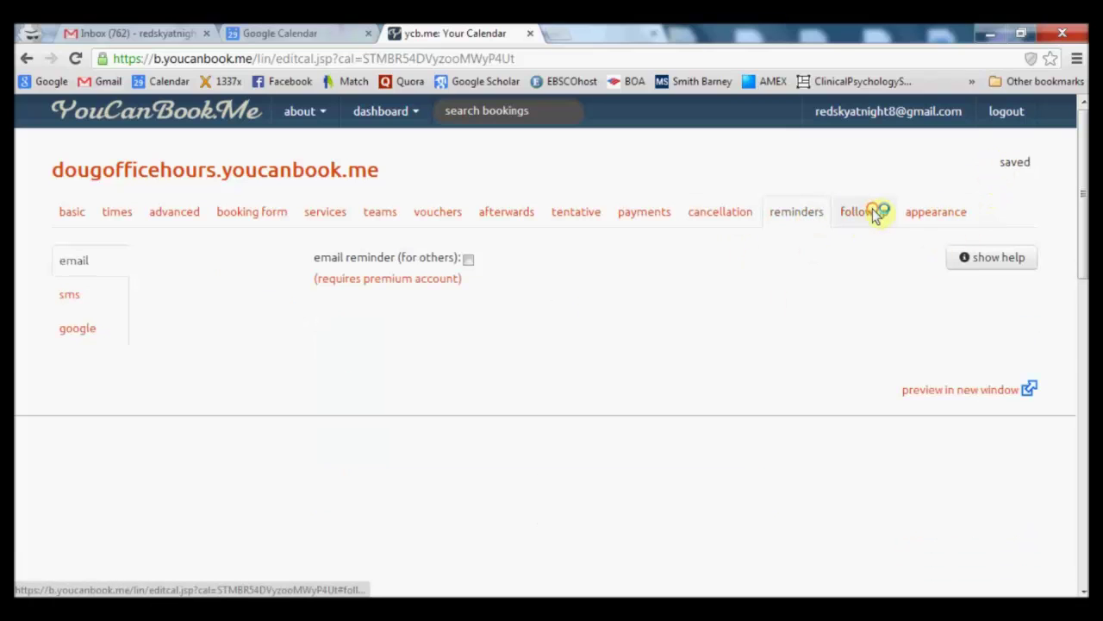
left_click(939, 213)
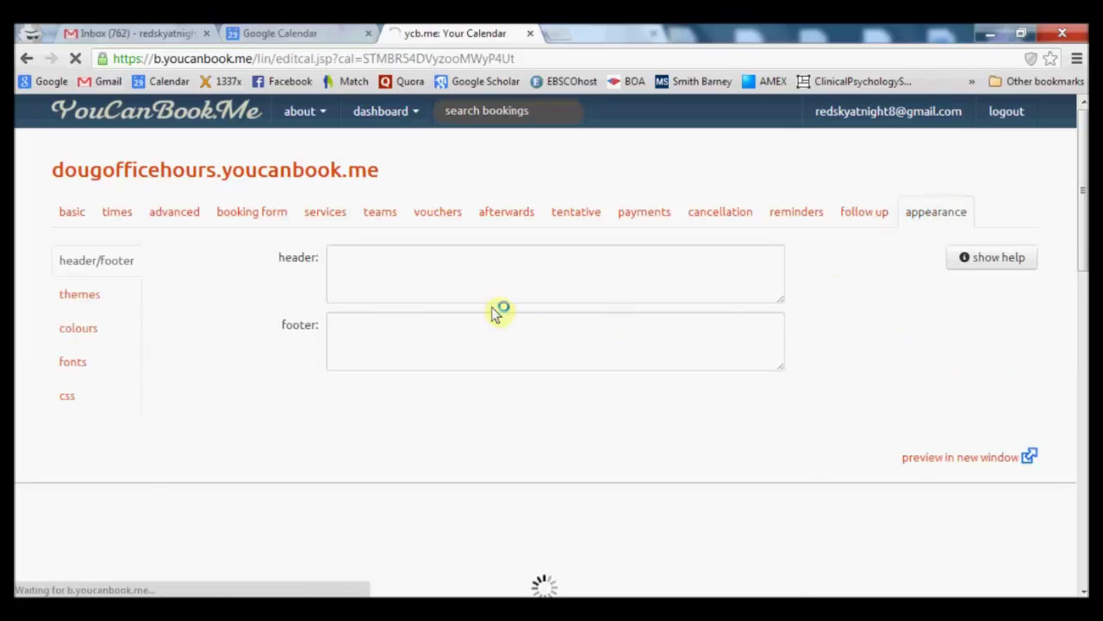
Step: Write a header stating office hours on Mondays and Fridays 9:00 AM - 11:00 AM in MH 1104, with no walk in appointments
mouse_move(1085, 248)
left_mouse_down()
mouse_move(1072, 340)
mouse_move(1069, 234)
mouse_move(1082, 264)
mouse_move(1075, 358)
mouse_move(1084, 251)
left_mouse_up()
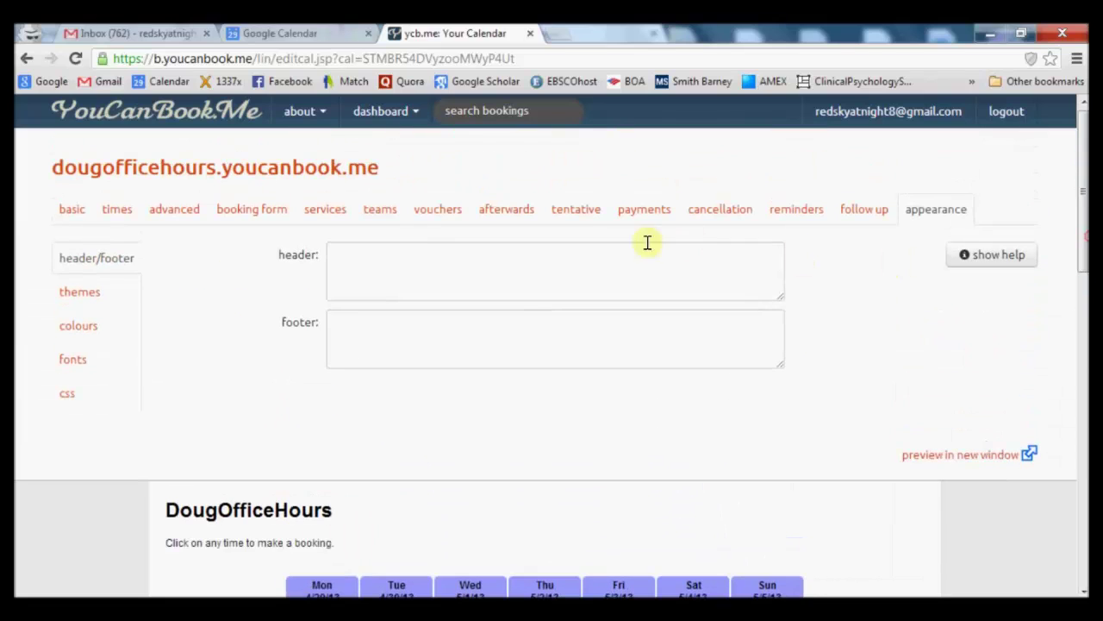
left_click(597, 263)
type("My office hour times are Mondays and Fridays 9:00 AM - 11:00 AM in MH 1104. No walk in appointments")
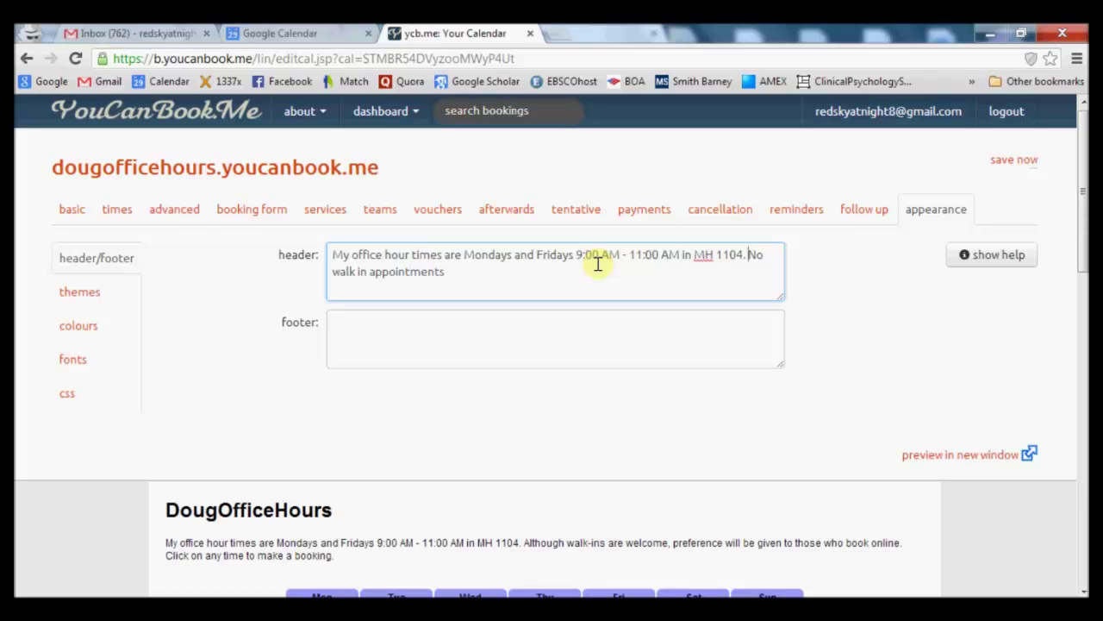
Step: Reword the header's ending as "I do not take walk in appointments. Please always book your appointments online." and save
key("ctrl+shift+Right")
type("I do not tal")
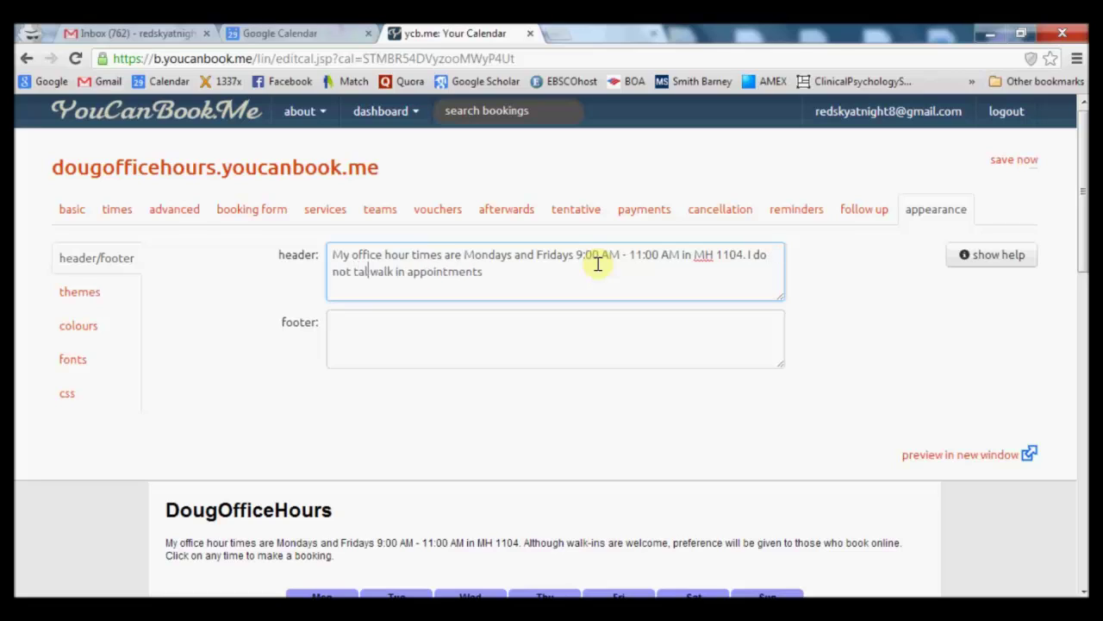
type("k")
key("BackSpace")
key("BackSpace")
type("jk")
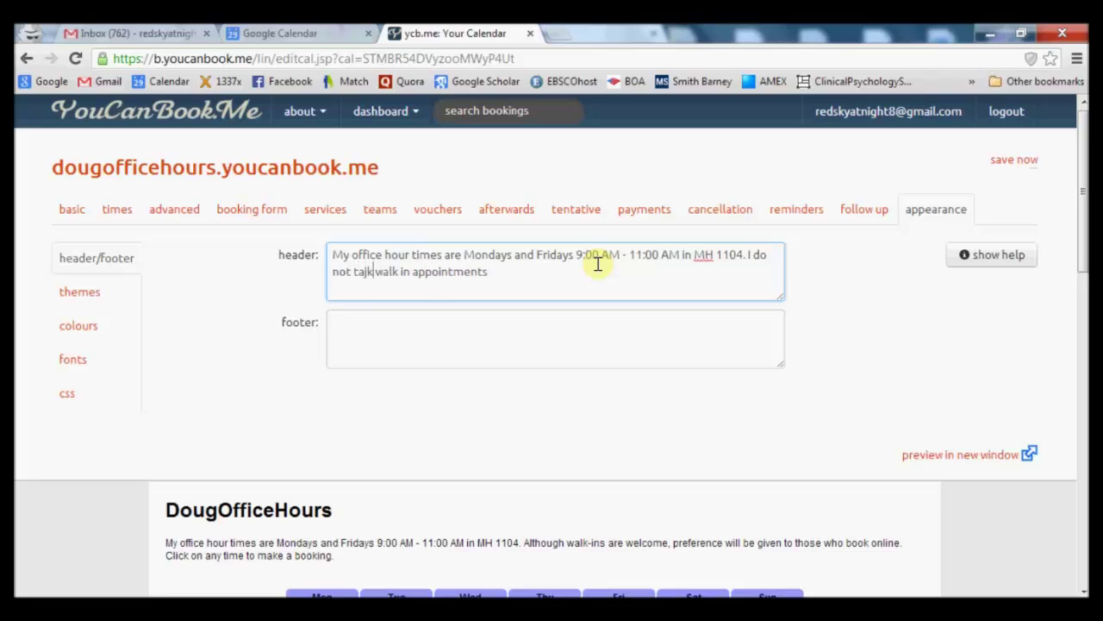
key("BackSpace")
key("BackSpace")
type("ke")
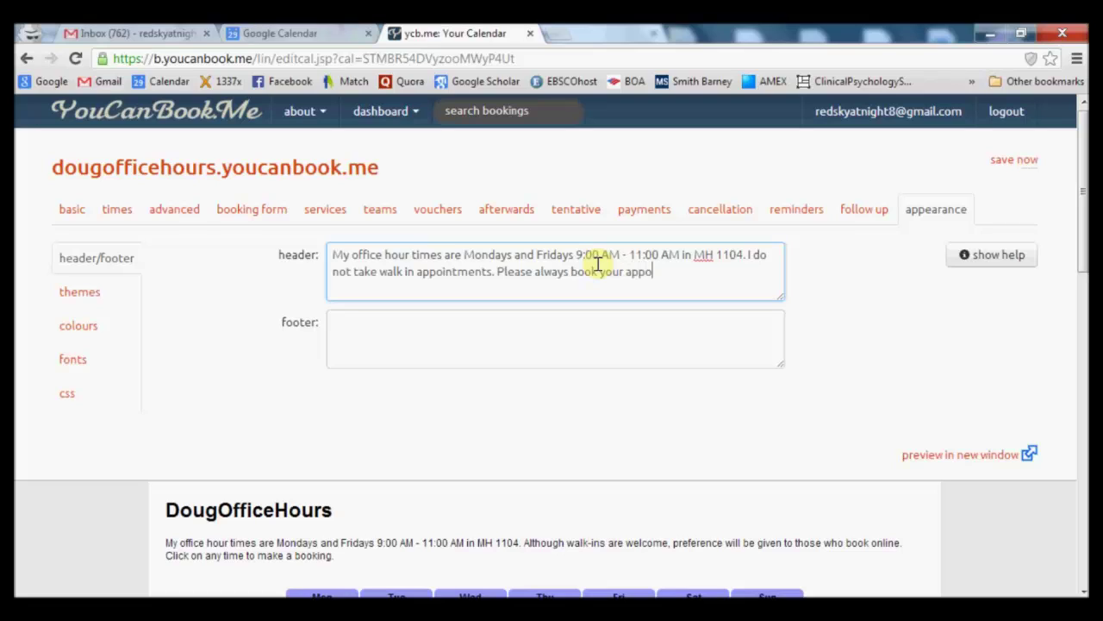
type("ments online.")
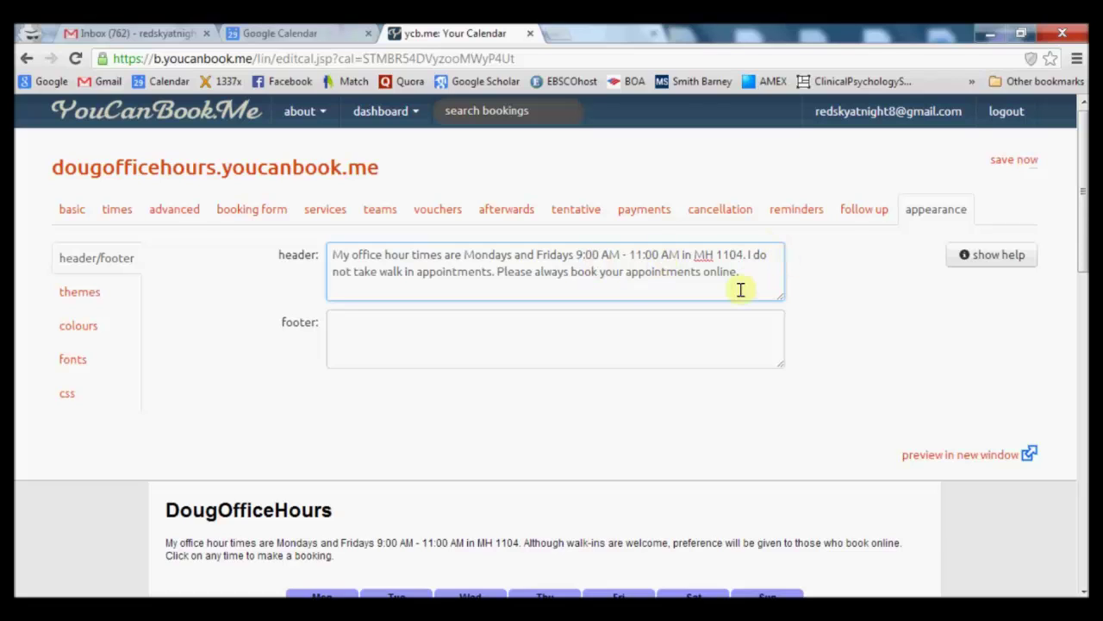
scroll(705, 353, "down", 3)
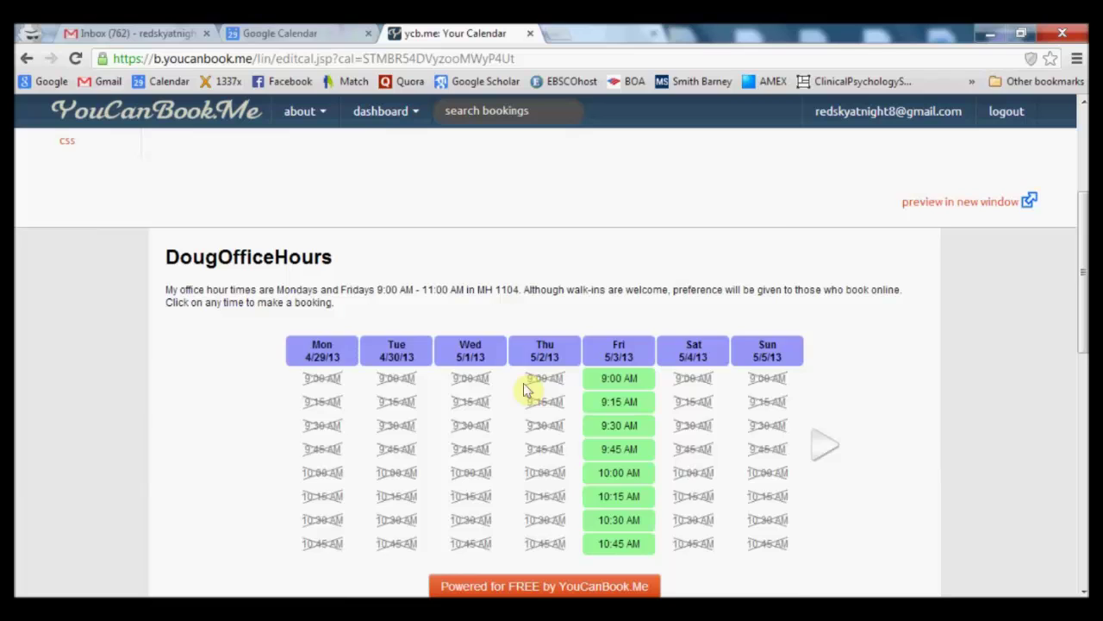
scroll(524, 389, "up", 3)
left_click(997, 163)
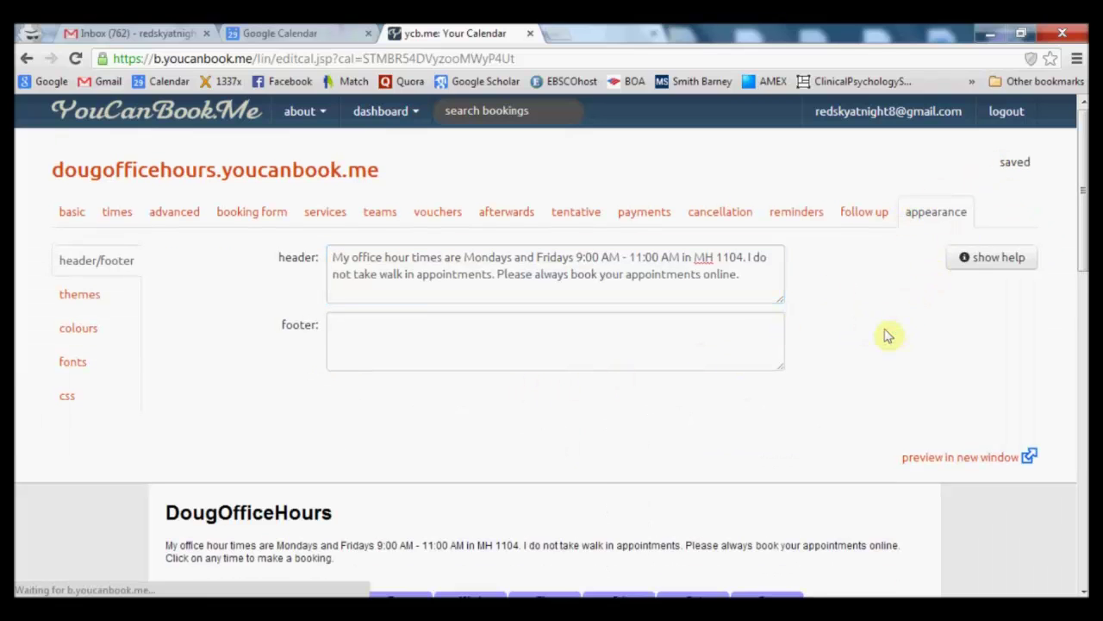
Step: Add a thanks sign-off to the header and a centred footer line giving a contact e-mail for questions, save, and check the preview
mouse_move(1084, 228)
left_mouse_down()
mouse_move(1082, 329)
mouse_move(1083, 231)
left_mouse_up()
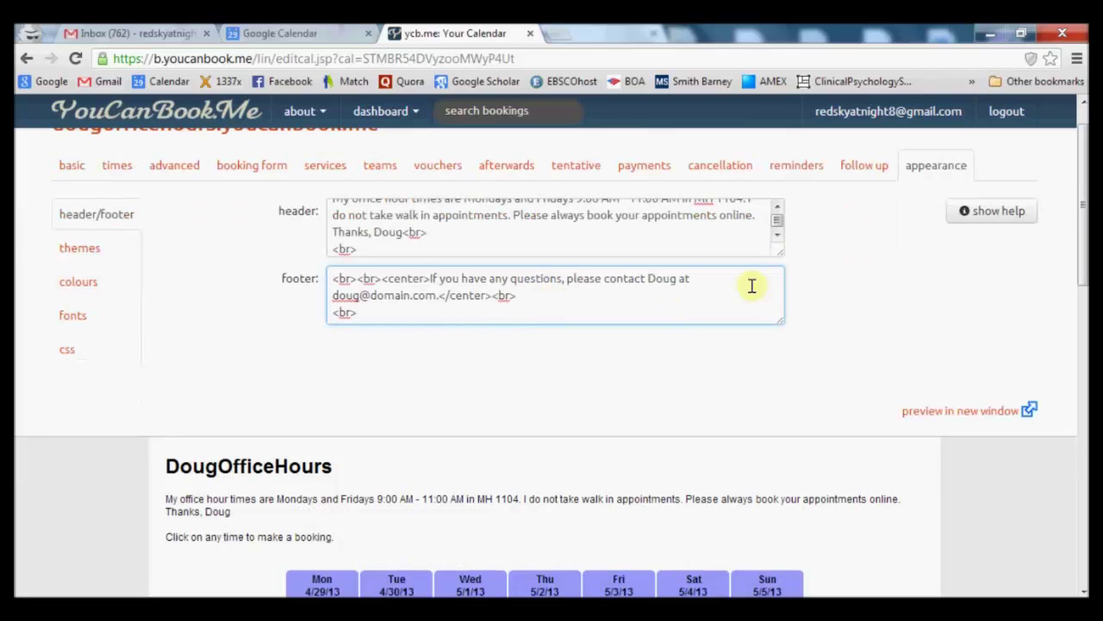
left_click_drag(1079, 148, 1084, 142)
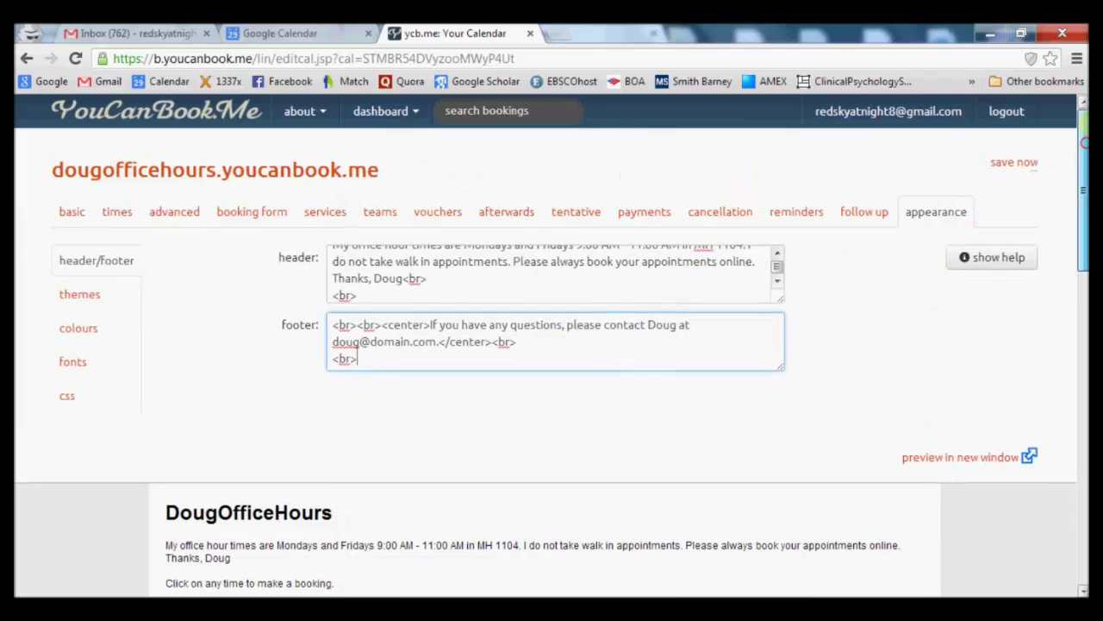
left_click(1019, 163)
scroll(862, 302, "down", 6)
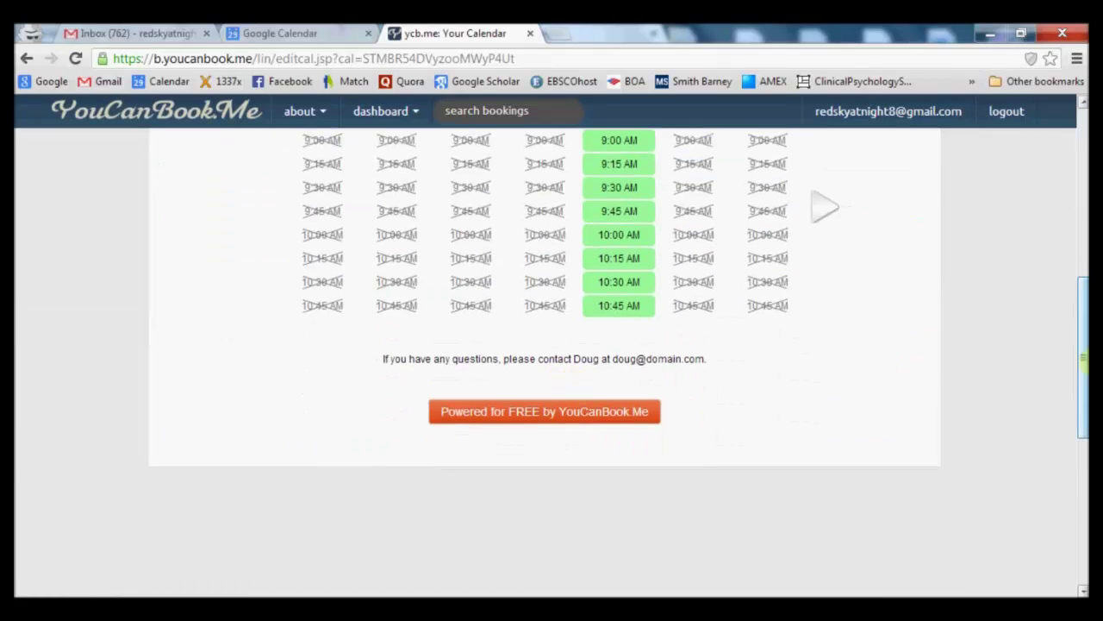
left_click_drag(1085, 338, 1086, 150)
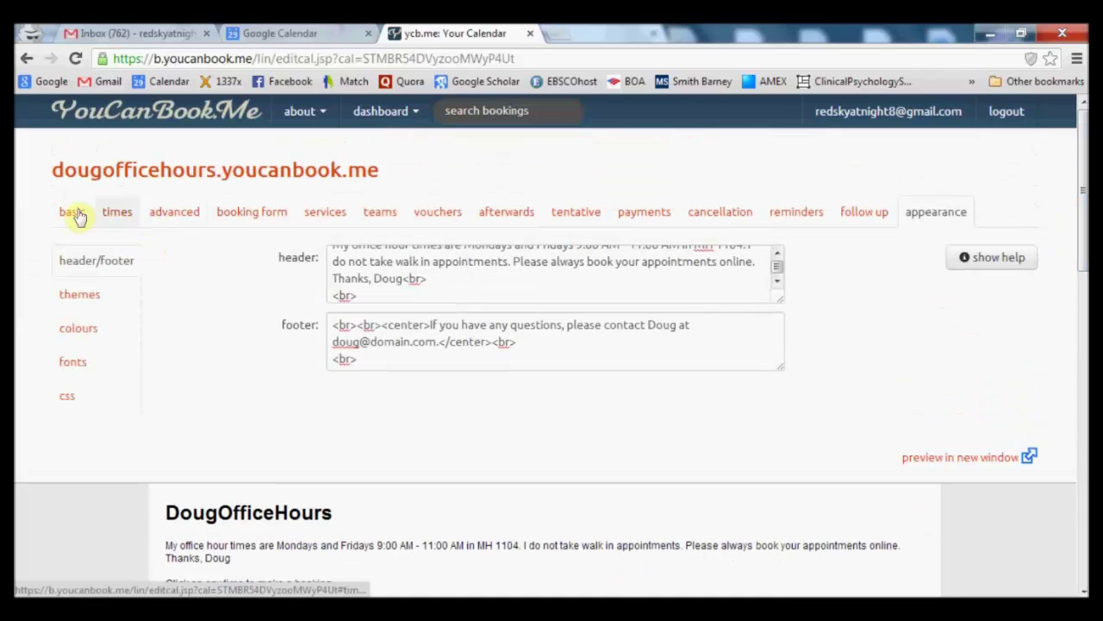
Step: Look through the themes, colours, fonts and CSS settings of the page's appearance
left_click(87, 302)
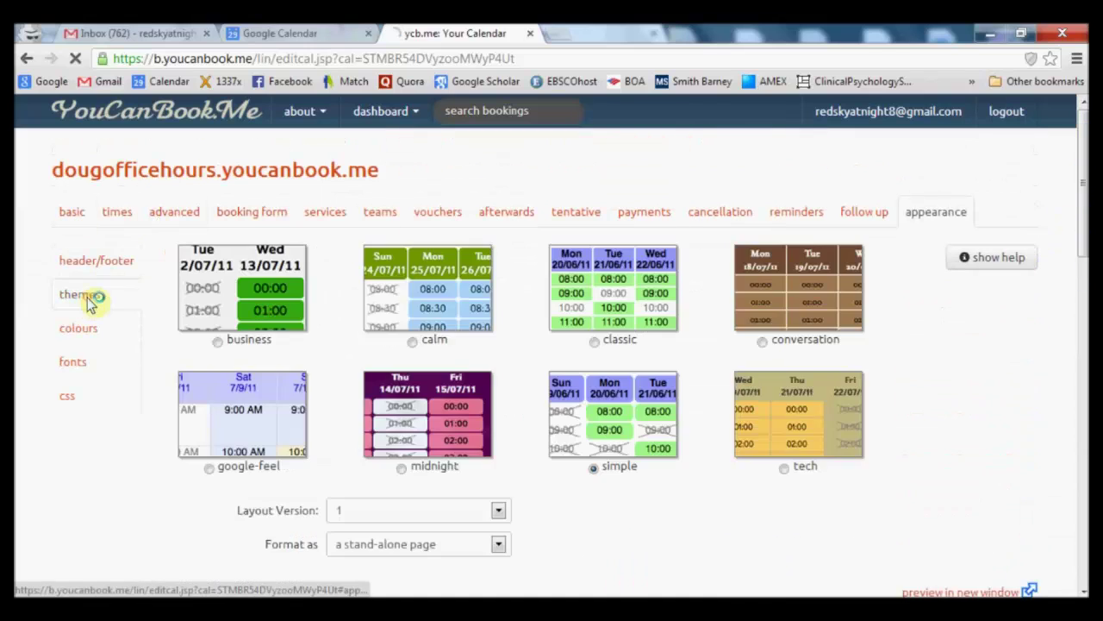
left_click(86, 327)
left_click(95, 369)
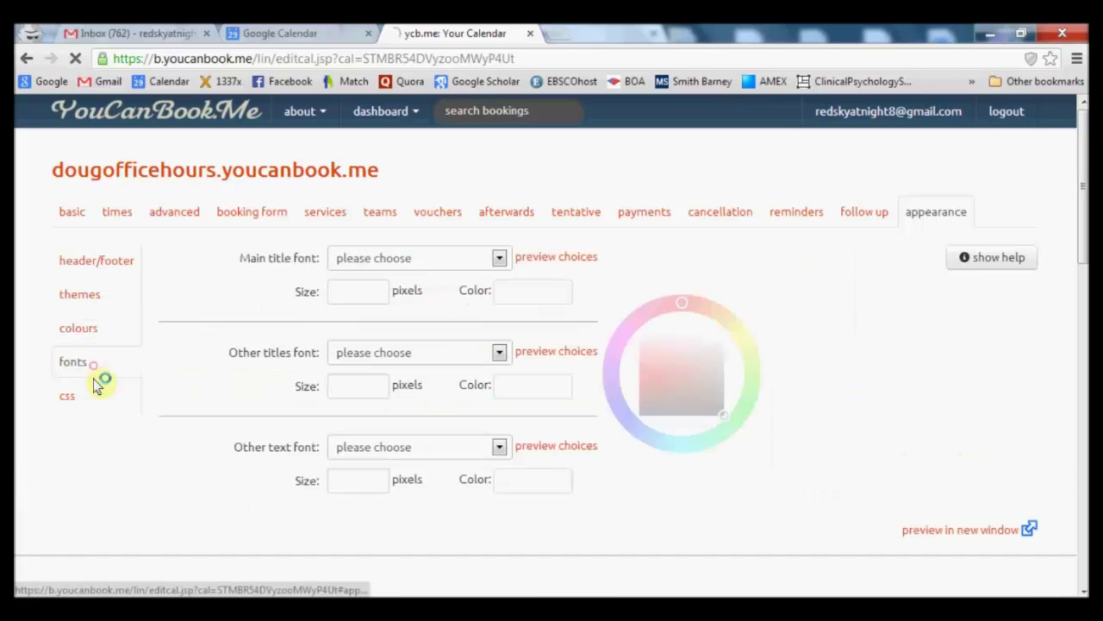
left_click(96, 397)
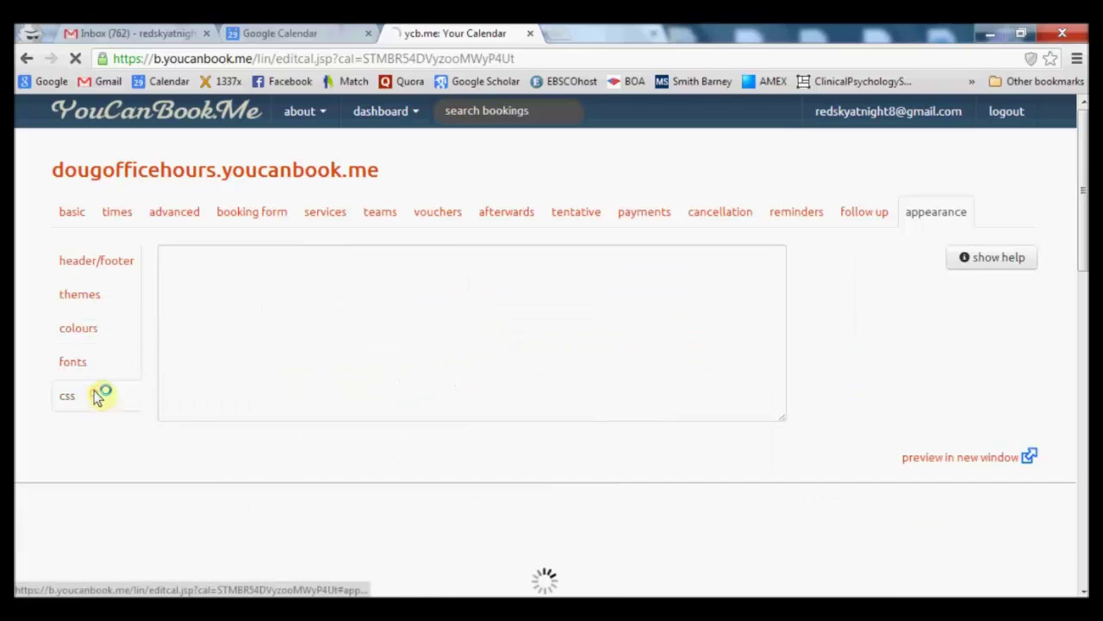
Step: Reword the page title as the host's possessive first name followed by "Office Hours", save, and check the preview
left_click(74, 213)
left_click(254, 408)
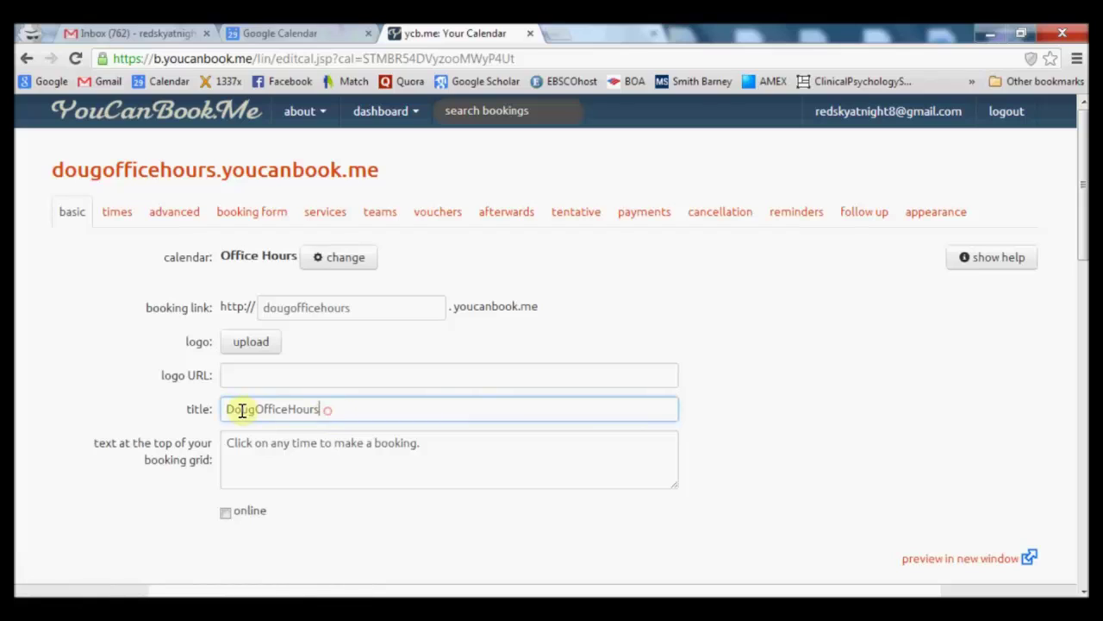
type("'s")
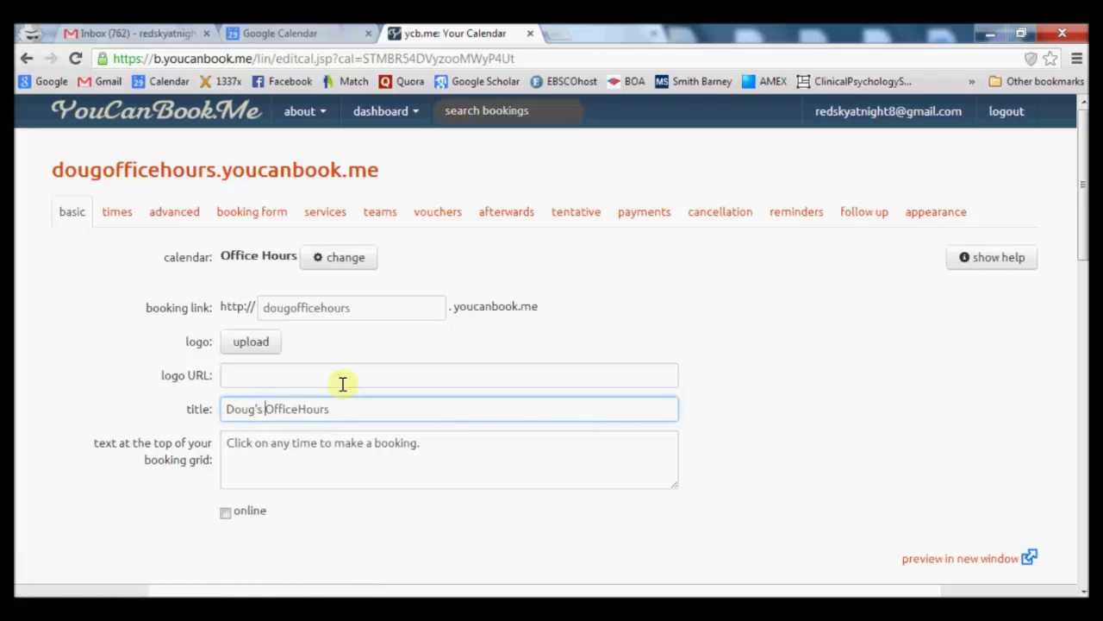
key("Right")
key("Right")
key("Right")
key("Right")
key("Right")
key("Right")
left_click(463, 445)
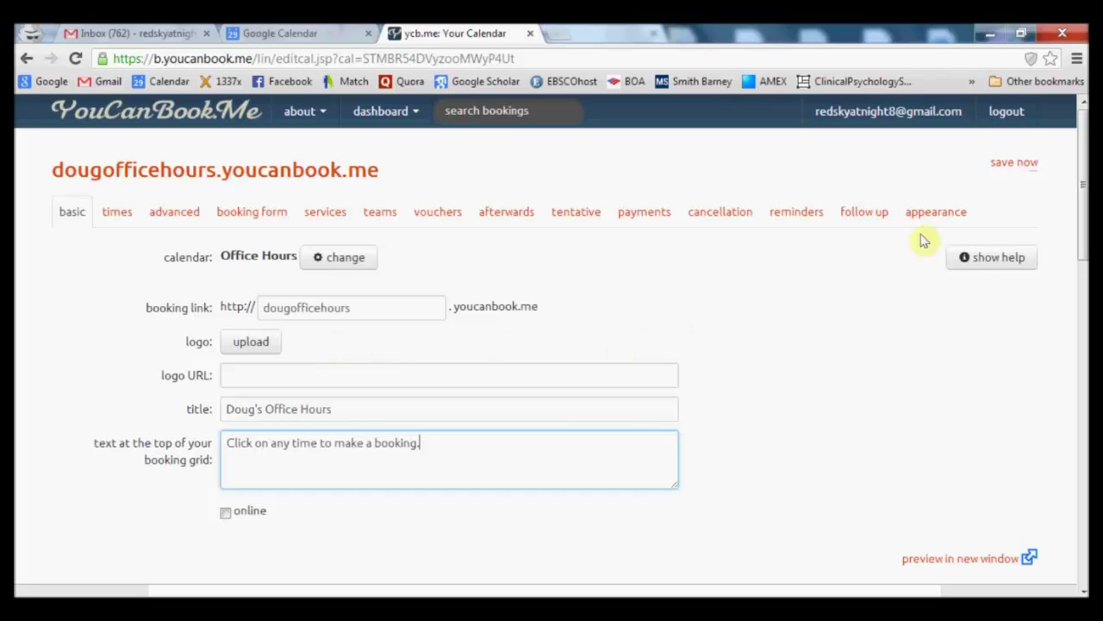
left_click(1025, 163)
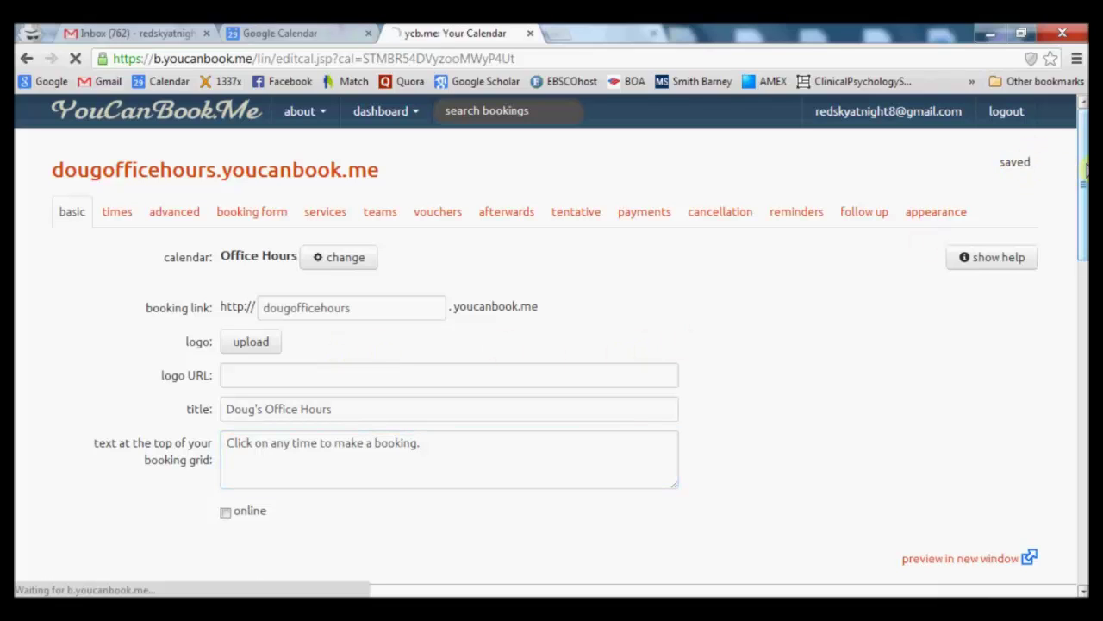
left_click_drag(1087, 175, 1084, 285)
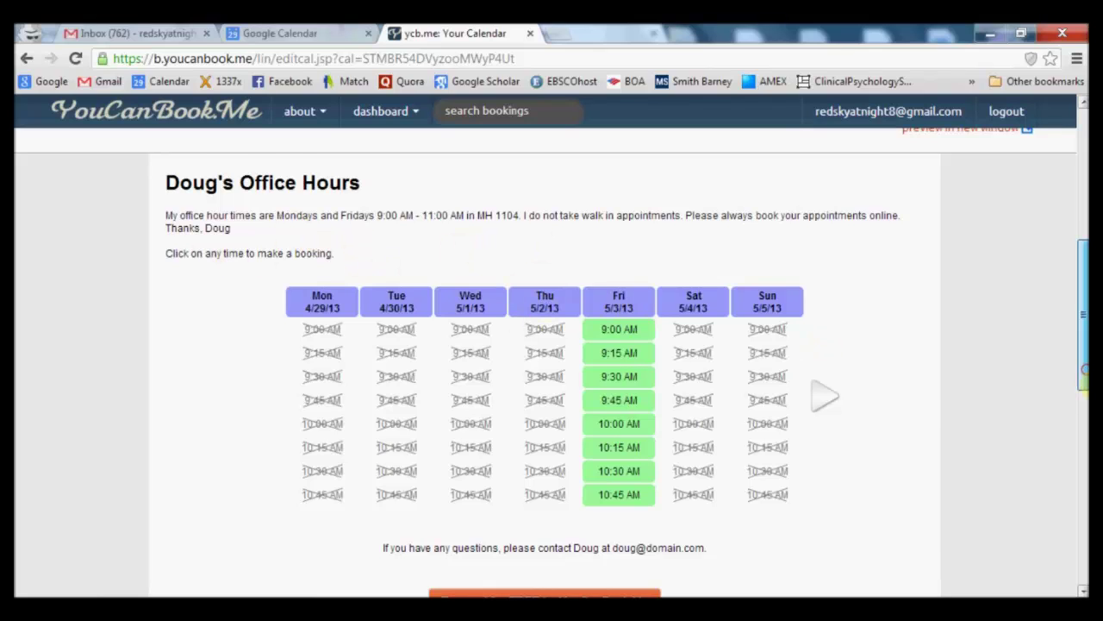
scroll(672, 358, "down", 1)
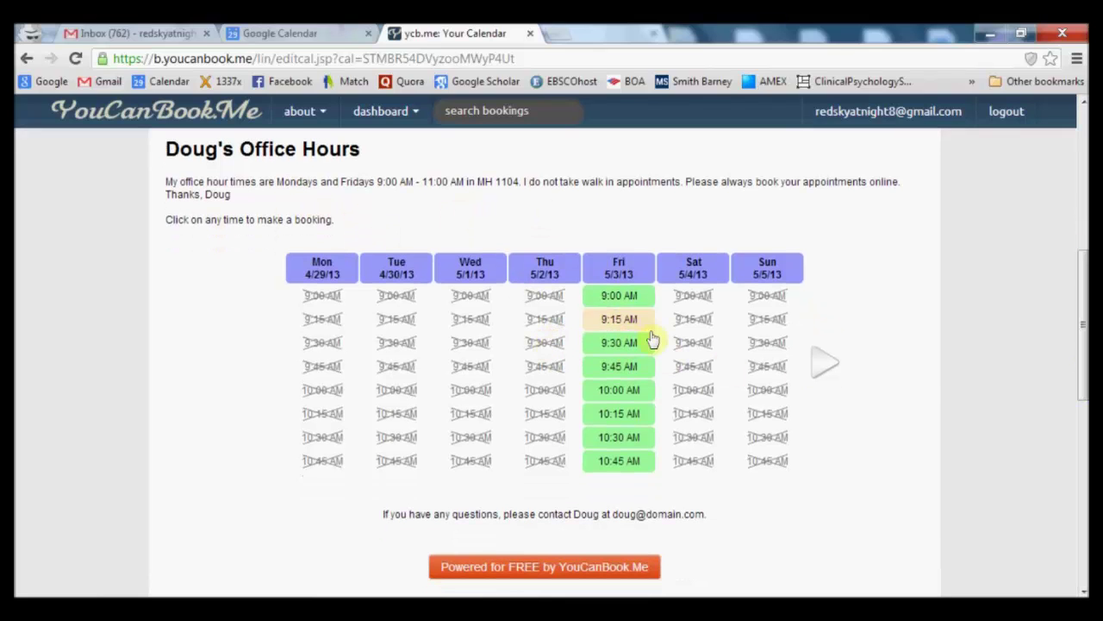
left_click_drag(1083, 338, 1084, 183)
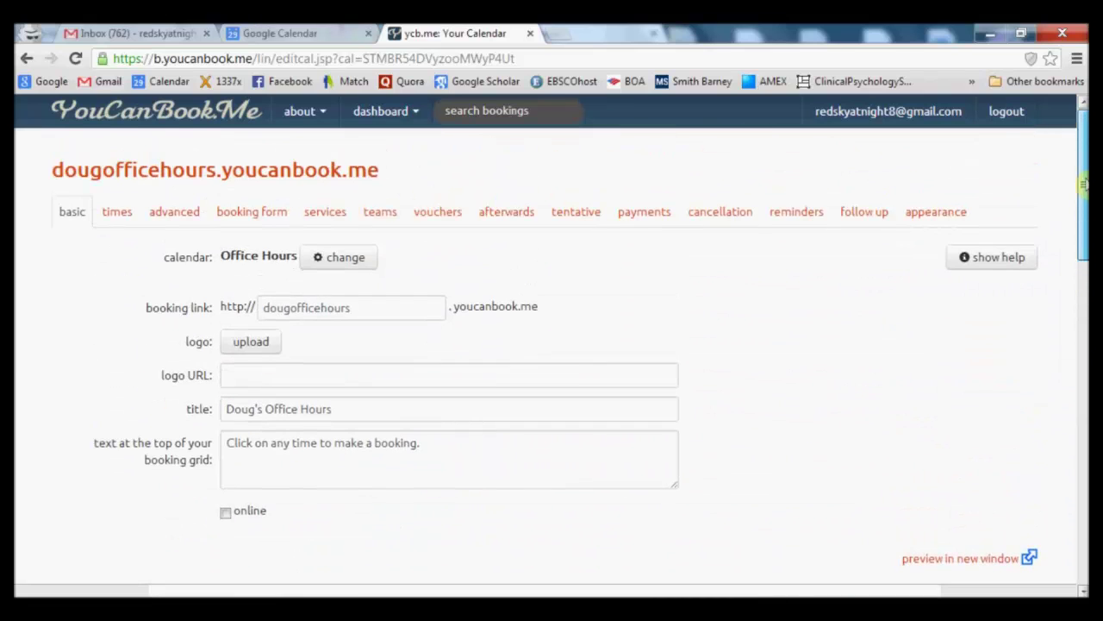
Step: Set the displayed week to start on a Sunday in the times settings, keeping one week per page, and save
left_click(112, 214)
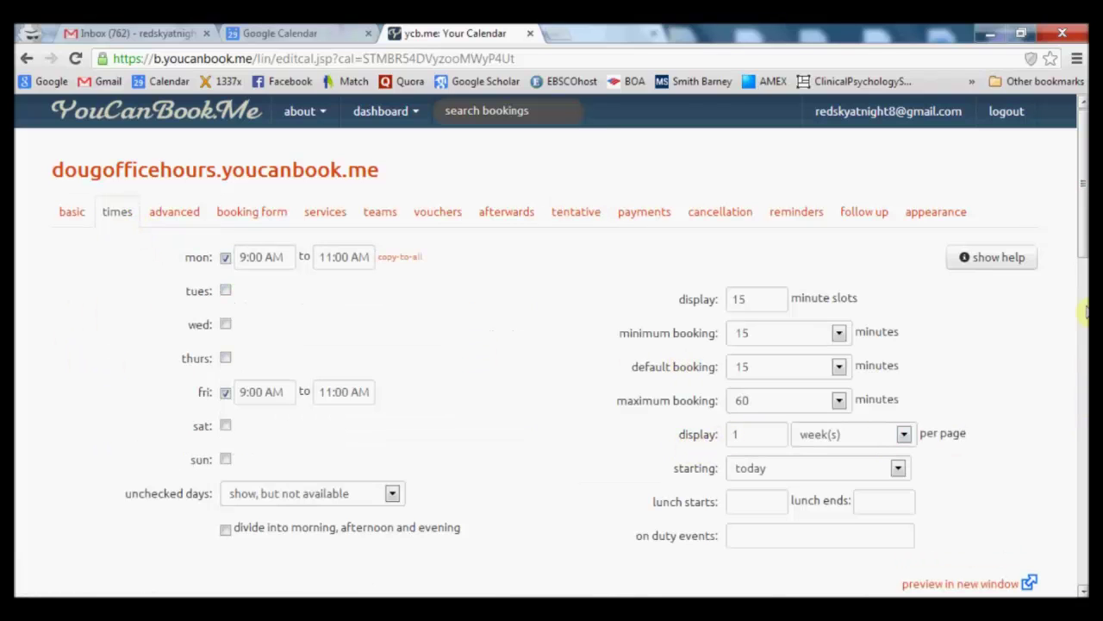
left_click_drag(1084, 244, 1084, 278)
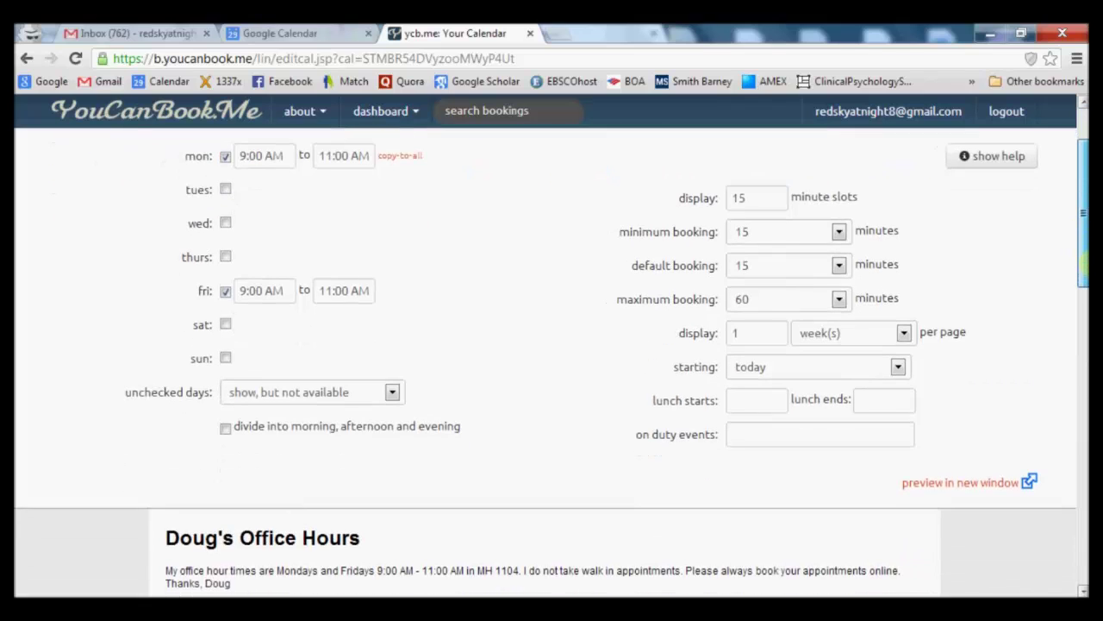
left_click(874, 365)
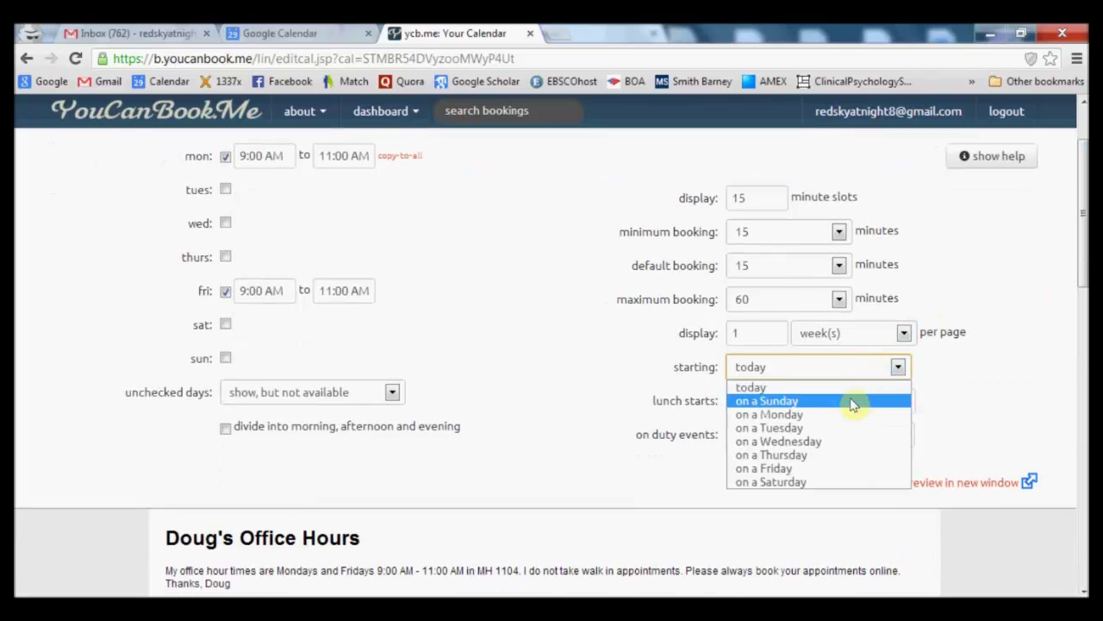
left_click(852, 402)
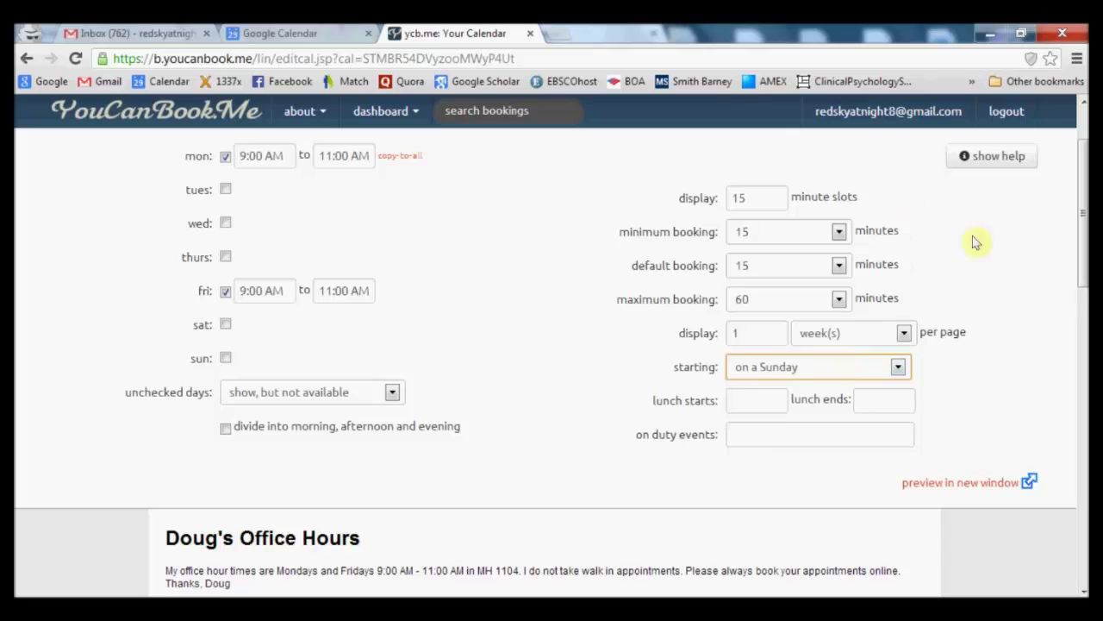
scroll(991, 207, "up", 2)
left_click(1013, 161)
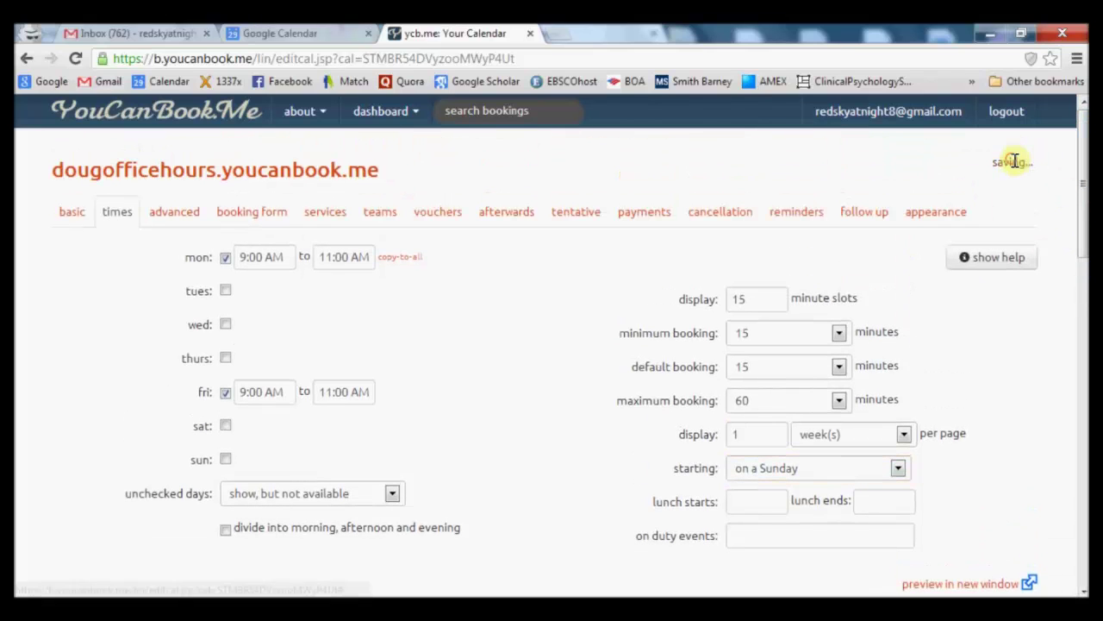
left_click_drag(1085, 189, 1085, 227)
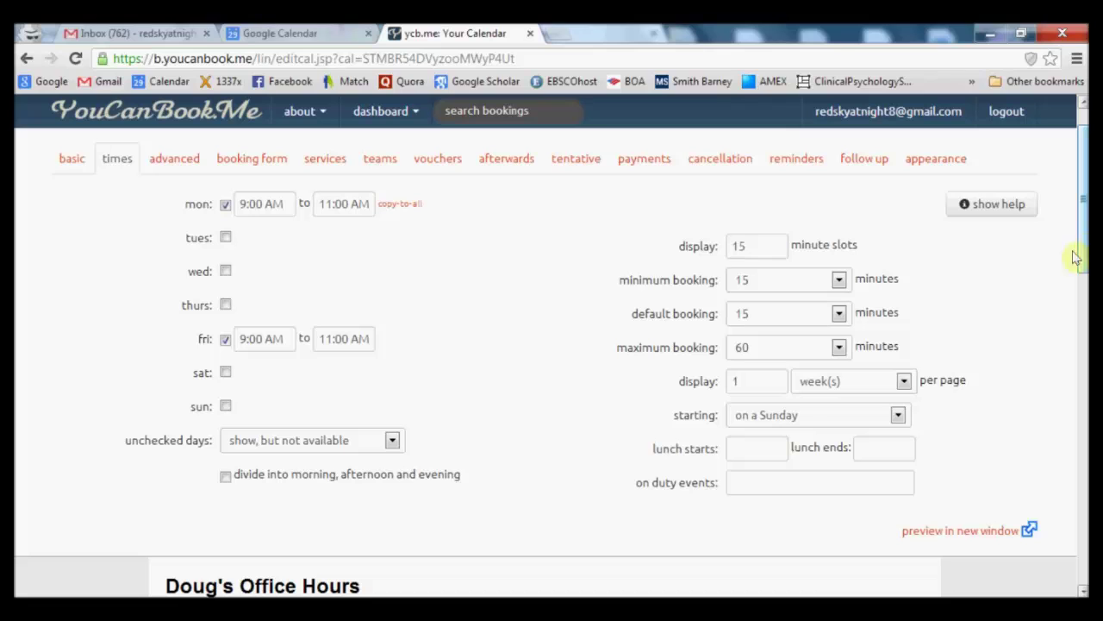
Step: Copy the booking page's web address, switch the page online in the basic settings, and save
left_click(72, 160)
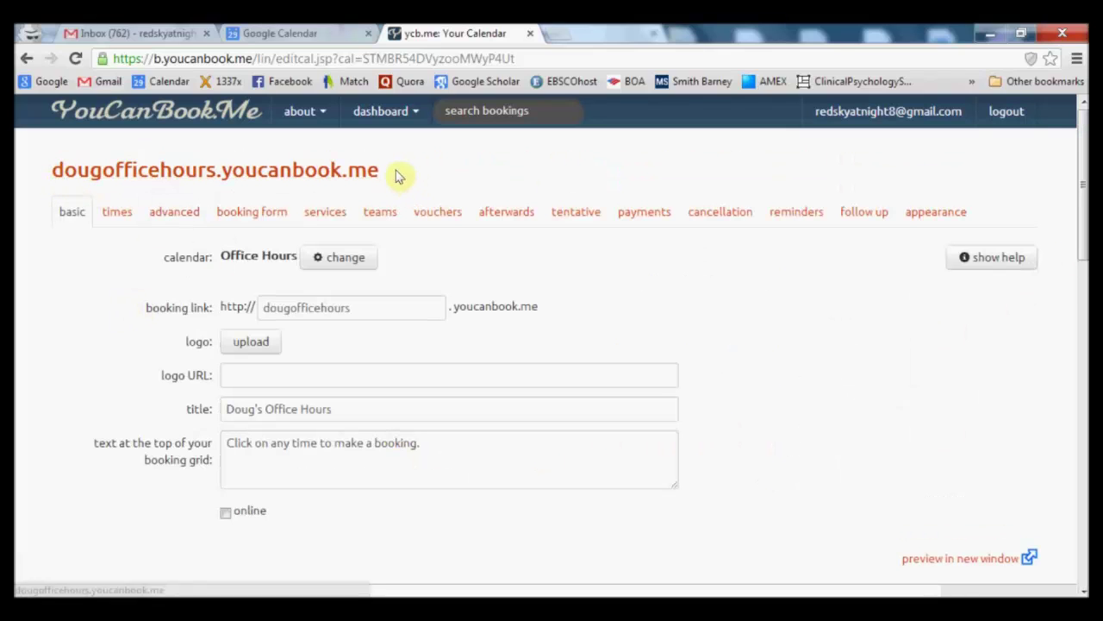
left_click_drag(397, 176, 62, 169)
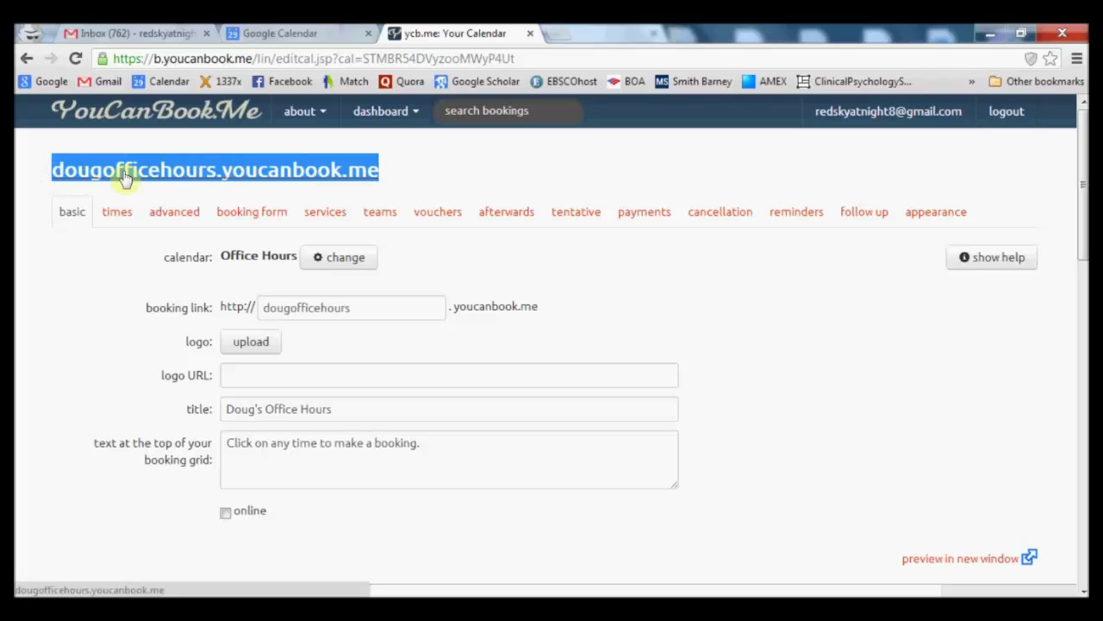
right_click(154, 175)
left_click(207, 285)
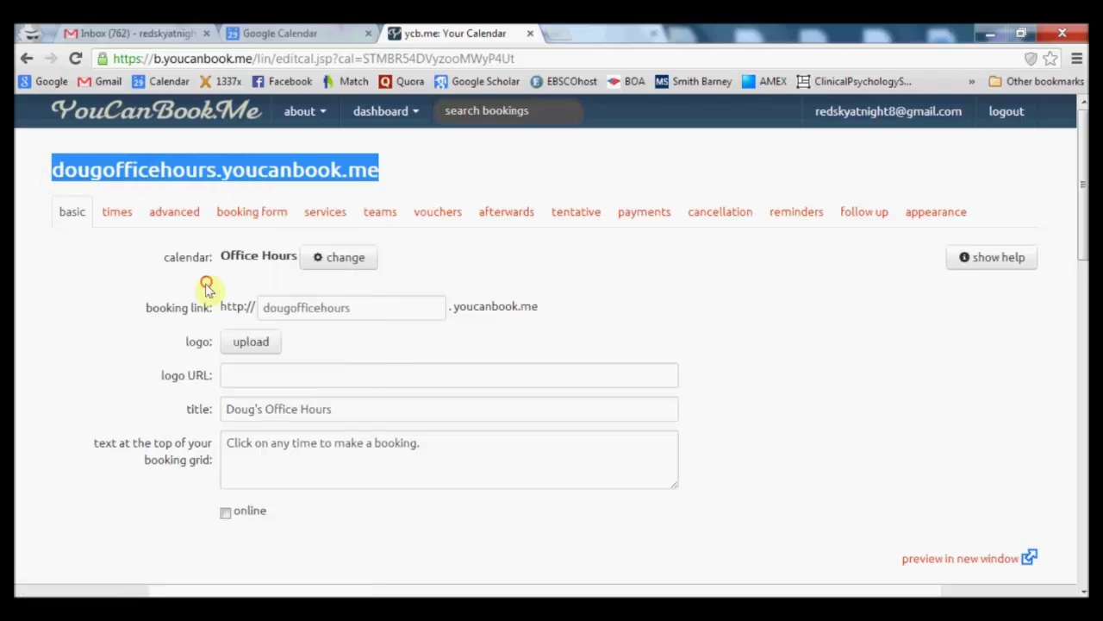
left_click(207, 285)
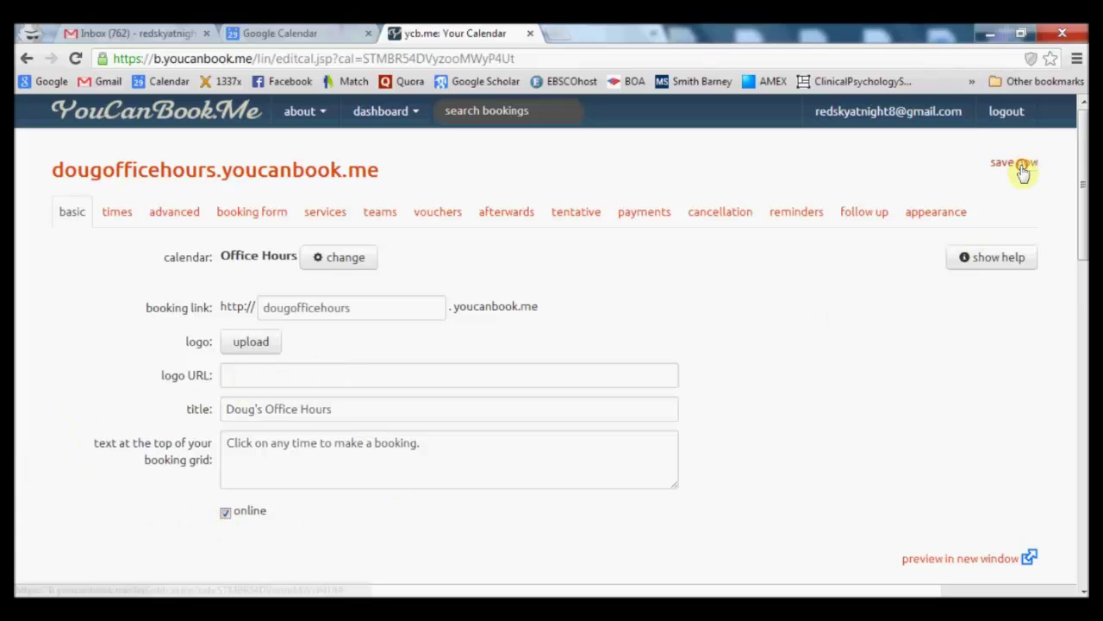
left_click(1019, 164)
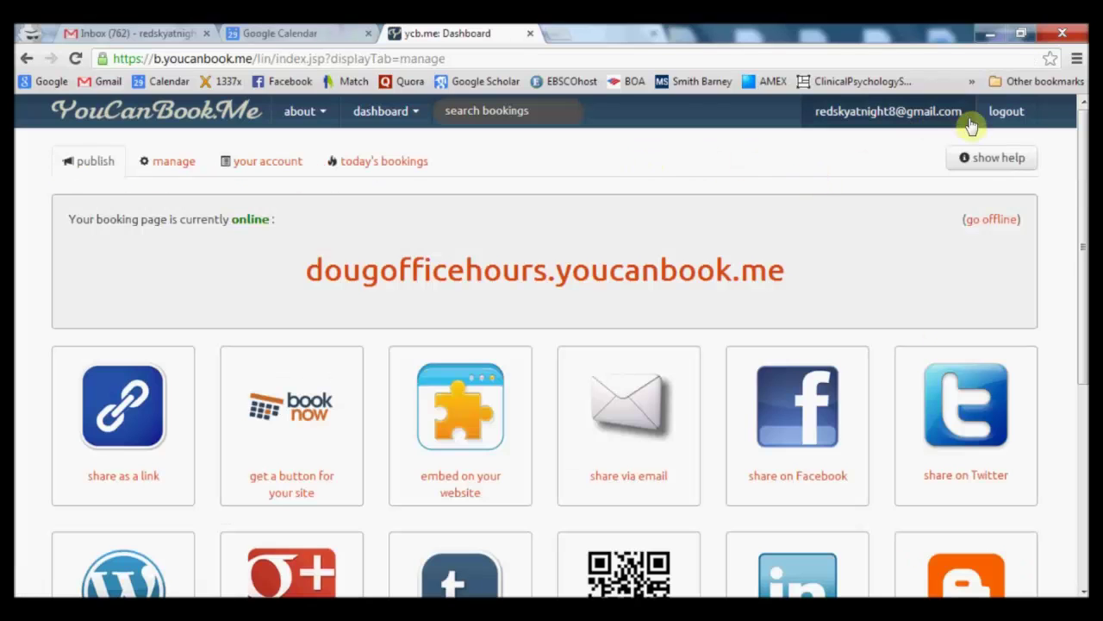
Step: Log out of YouCanBook.Me and Gmail, closing the Google Calendar page in between
left_click(1008, 114)
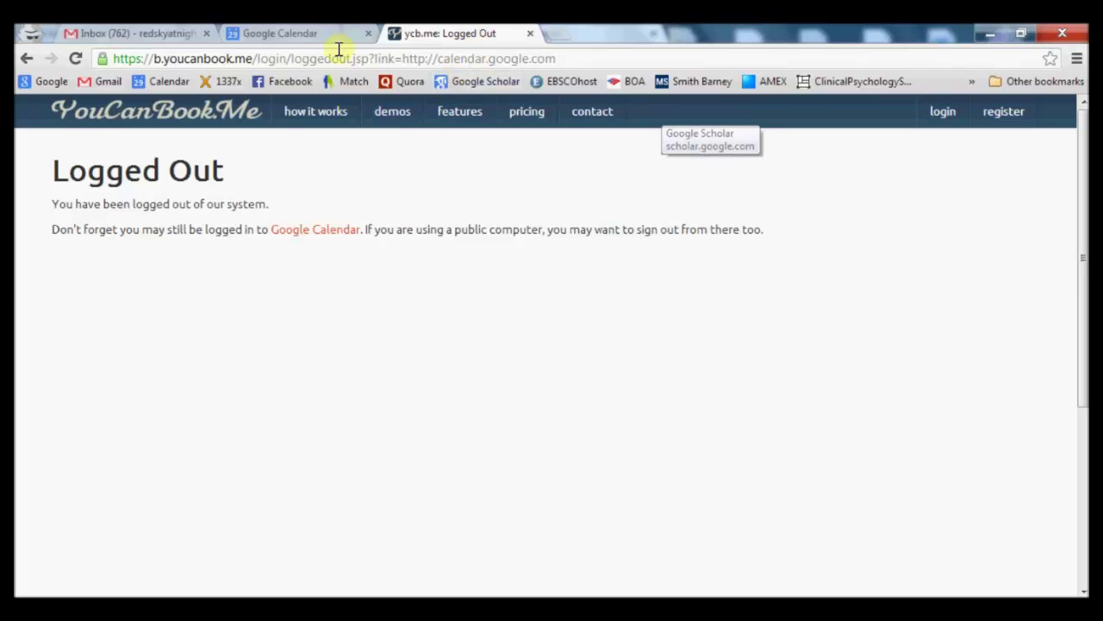
left_click(293, 33)
left_click(369, 33)
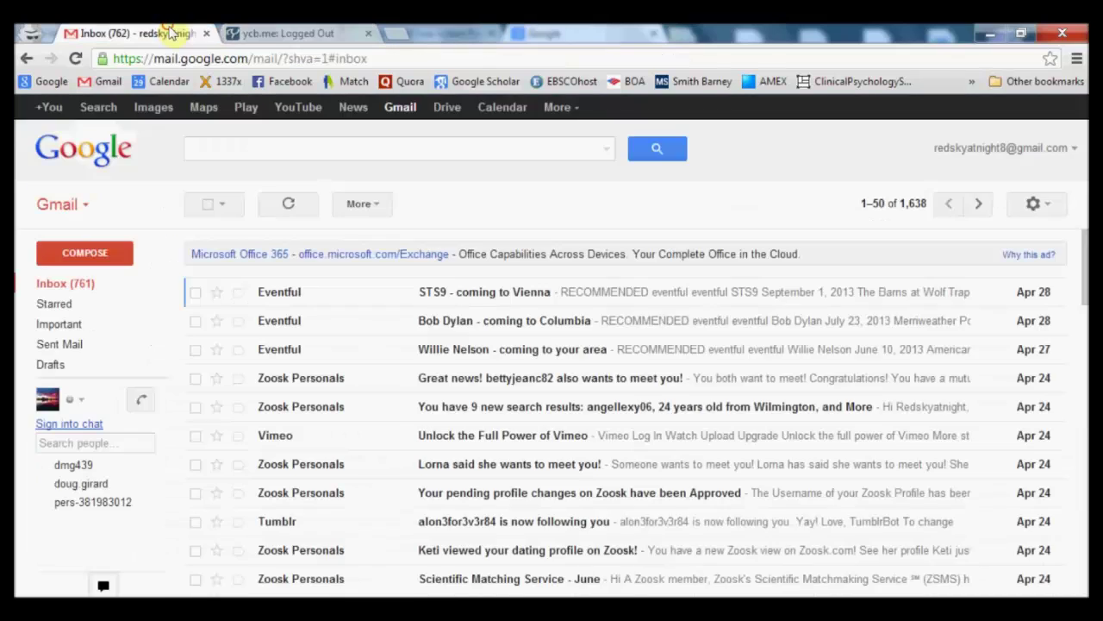
left_click(1037, 161)
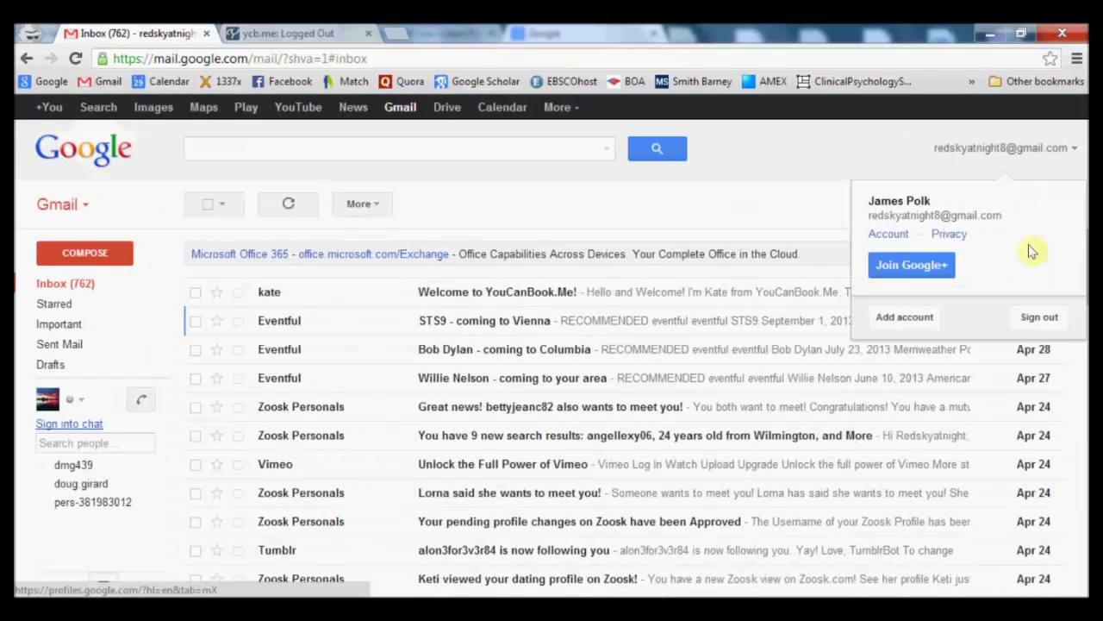
left_click(1042, 316)
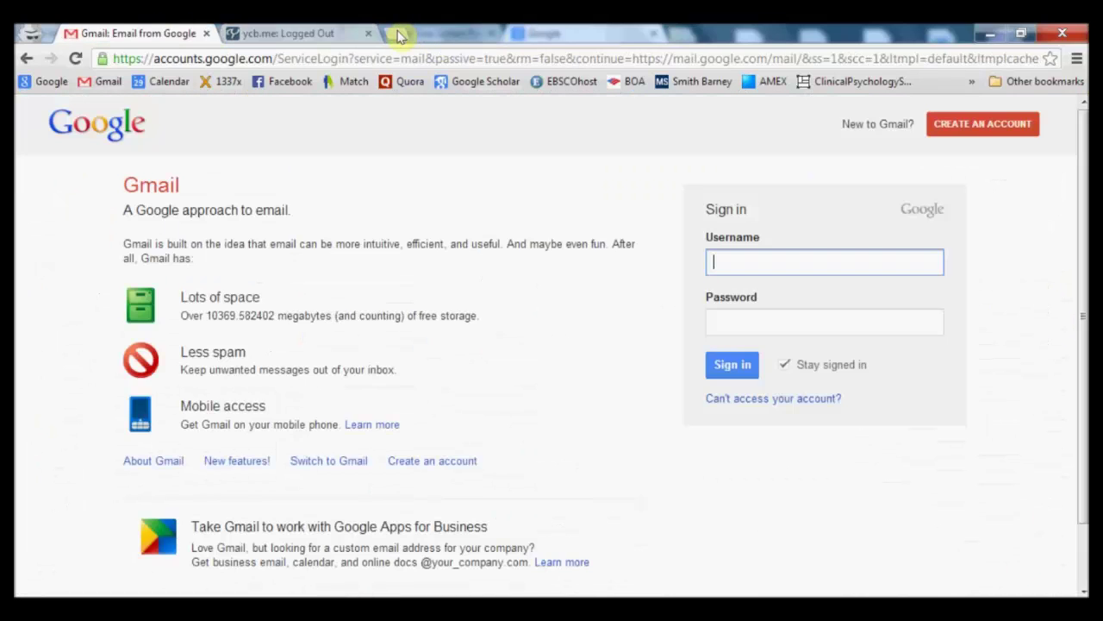
Step: Load the copied booking page address in a new browser tab and choose the Friday 5/3/13 10:00 AM slot
left_click(395, 32)
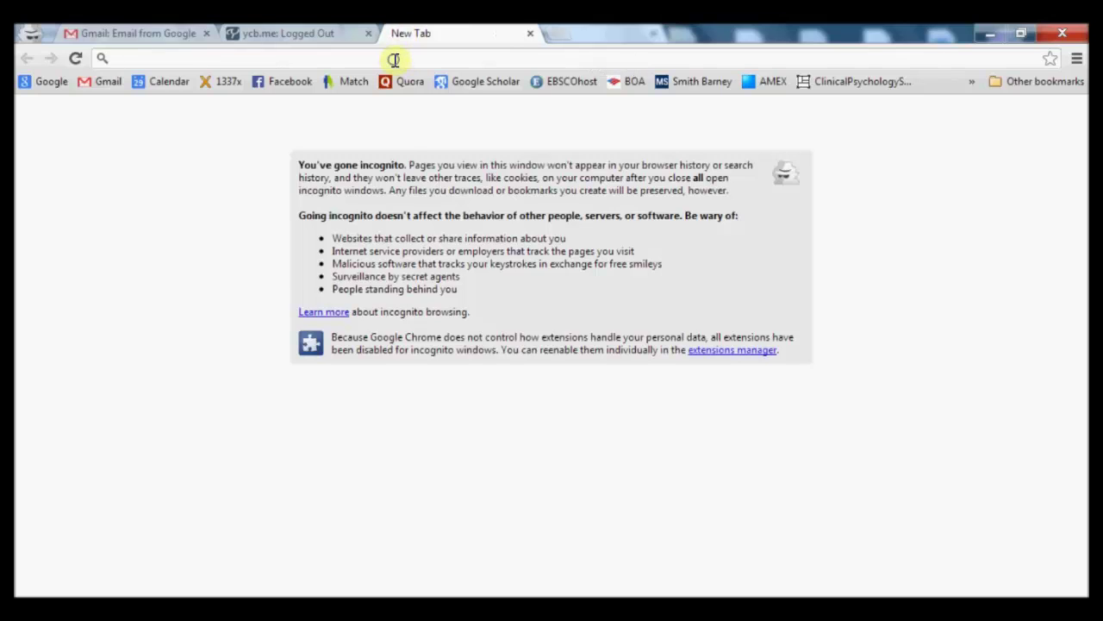
right_click(393, 59)
left_click(480, 189)
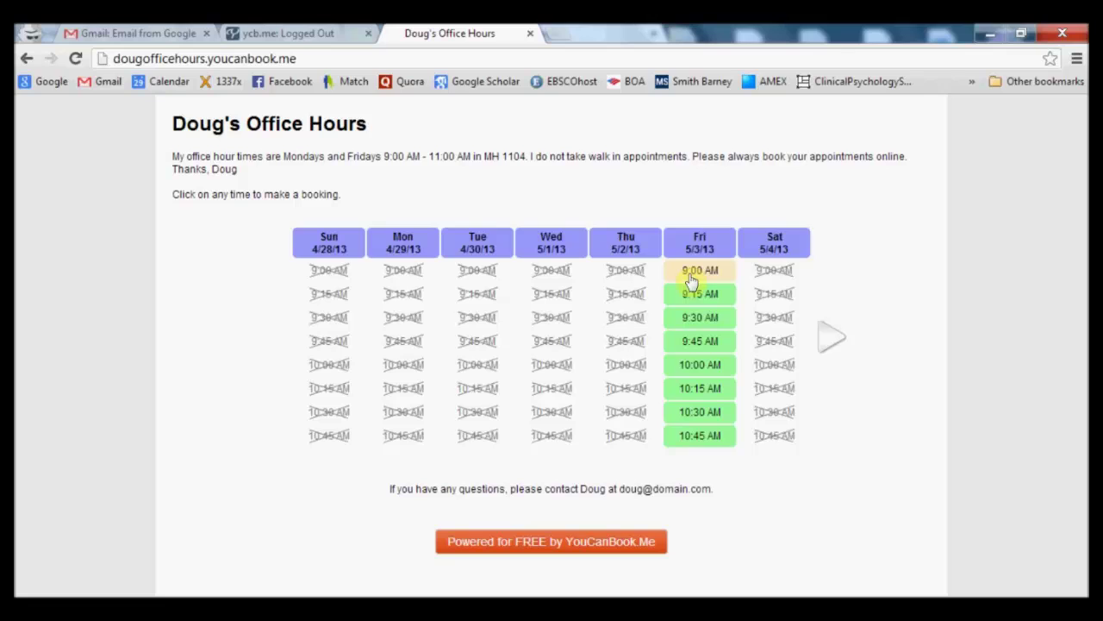
left_click(713, 368)
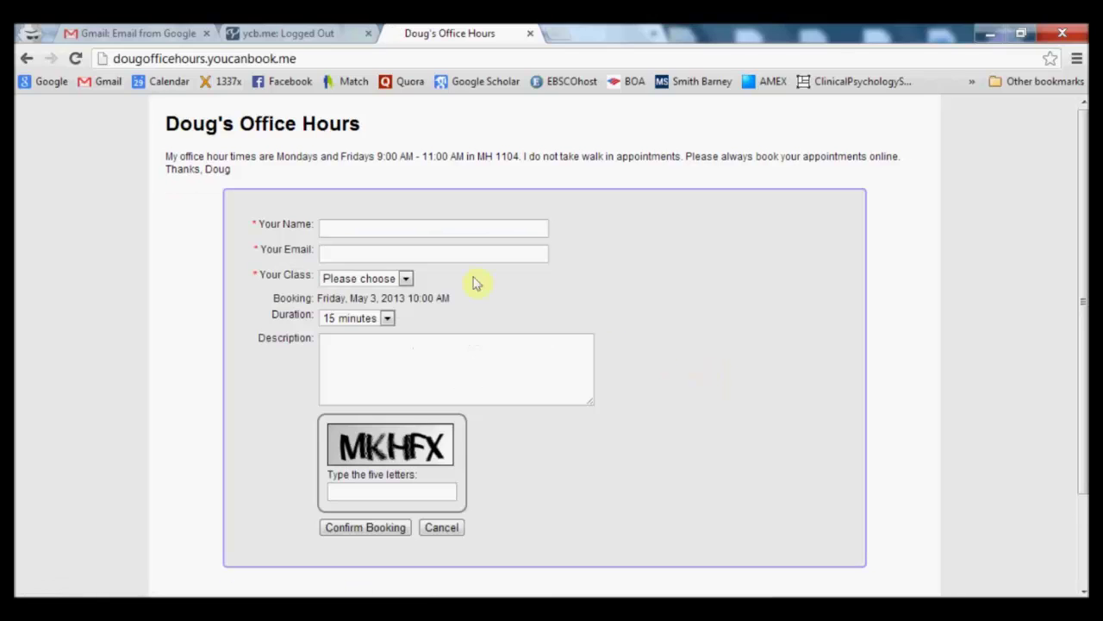
Step: Fill in the student's name and e-mail on the booking form, choosing class Psych 101 and a duration of 30 minutes
left_click(352, 225)
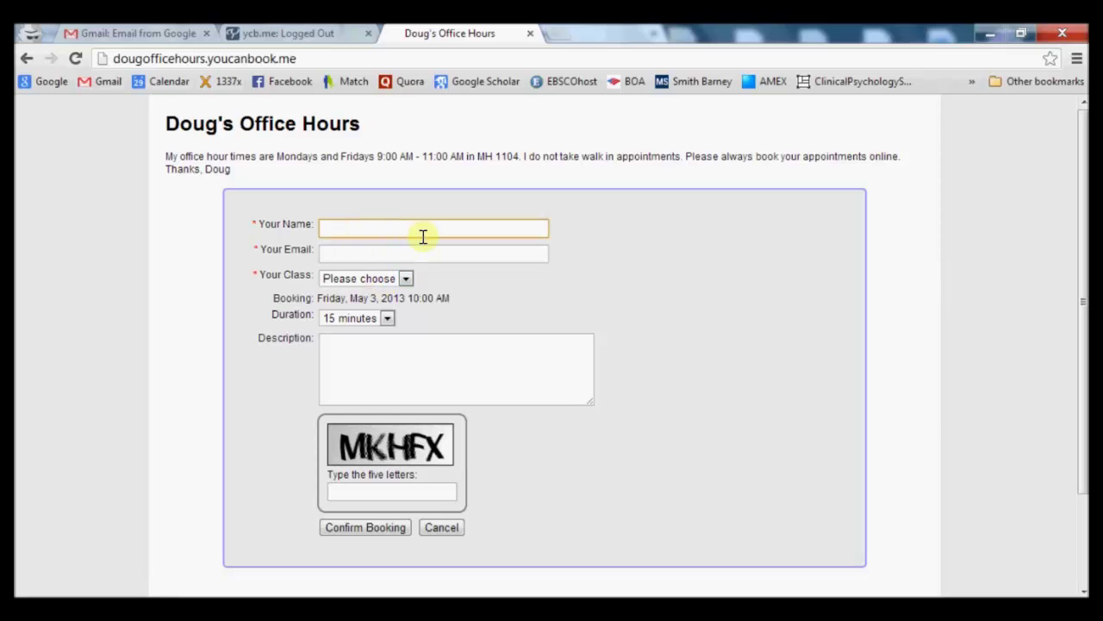
type("Pierre")
key("Tab")
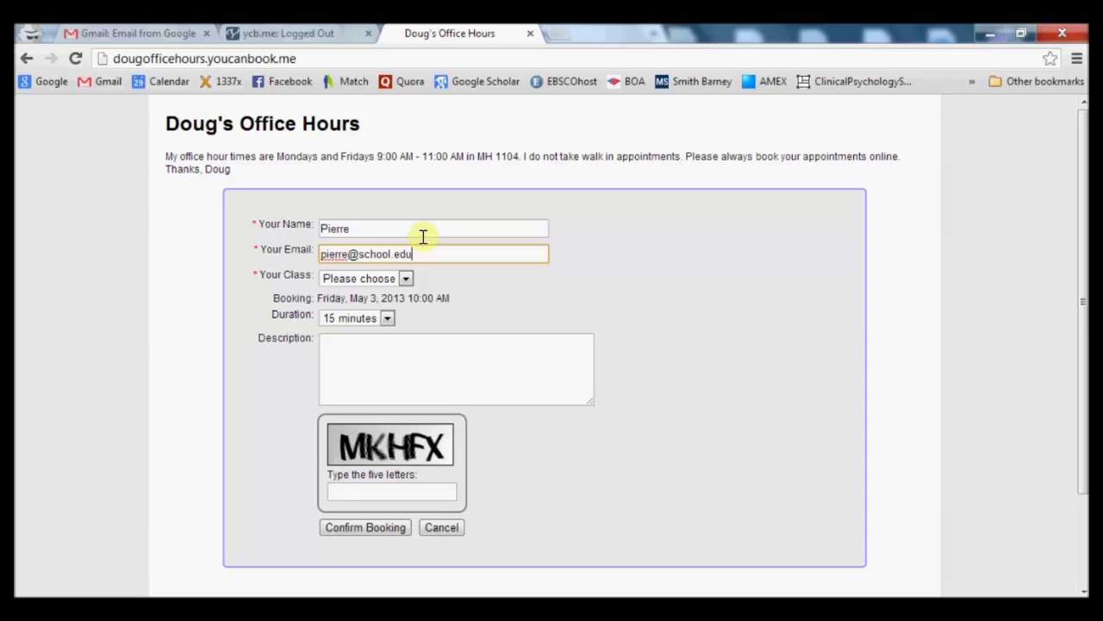
left_click(405, 278)
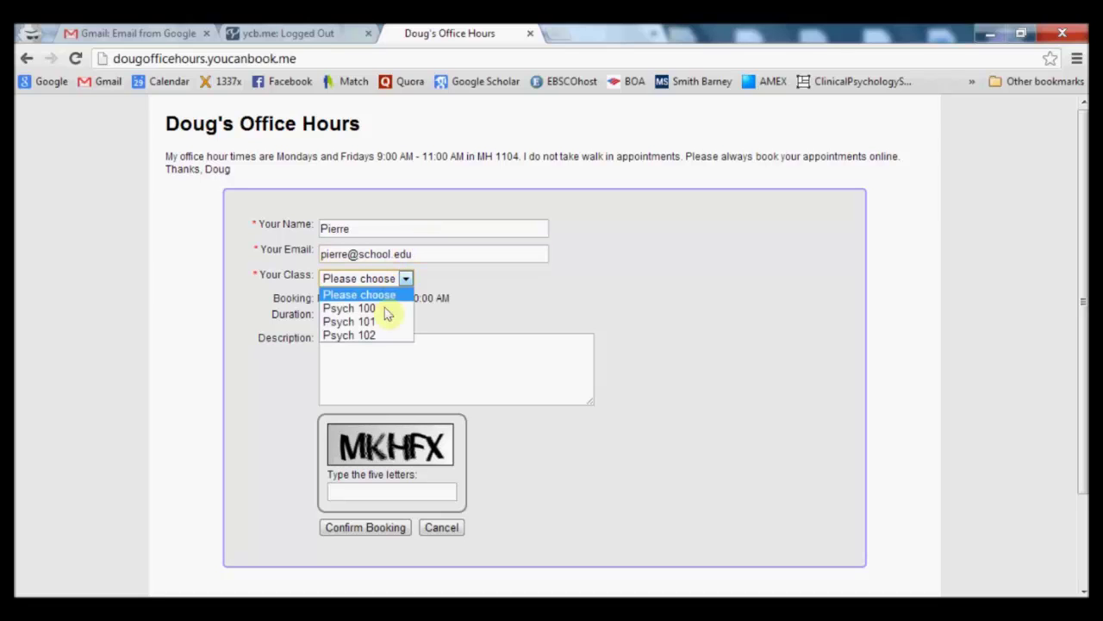
left_click(389, 323)
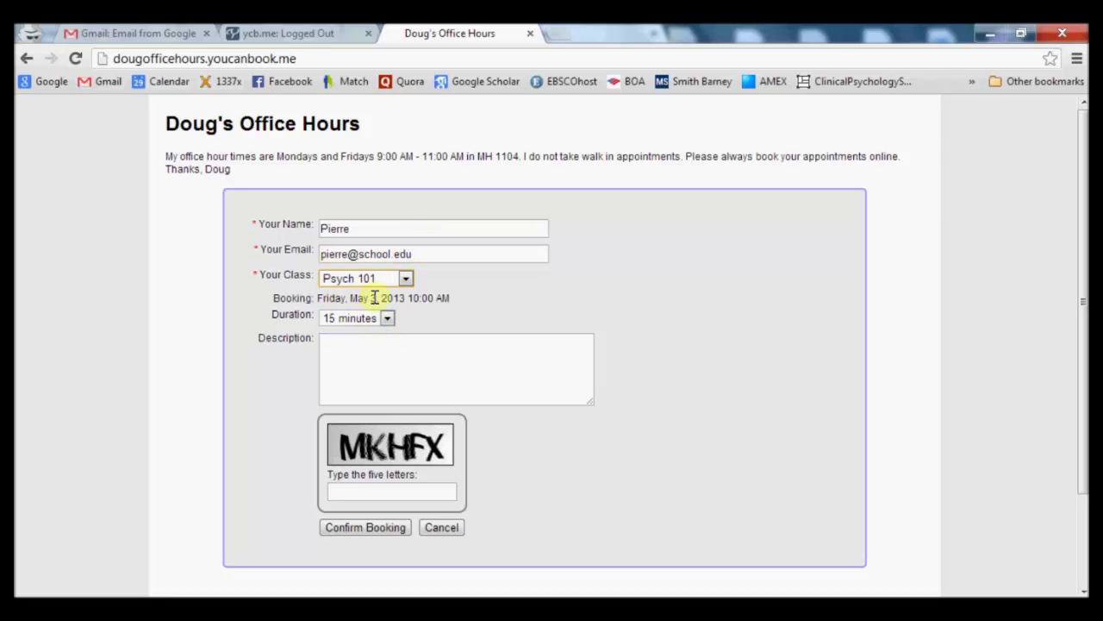
left_click(362, 319)
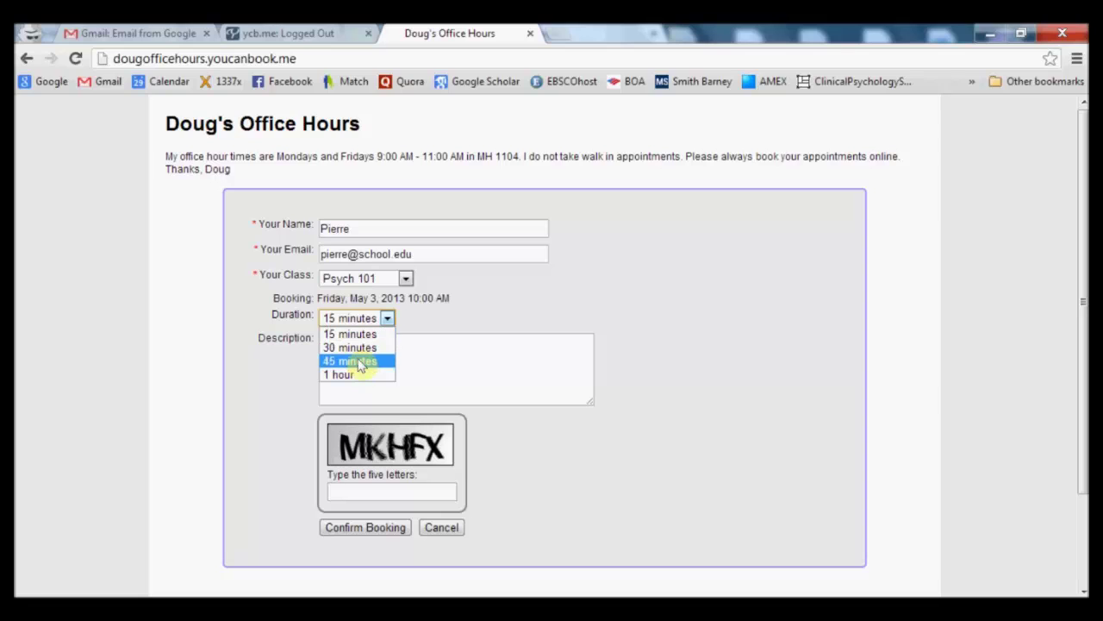
left_click(353, 347)
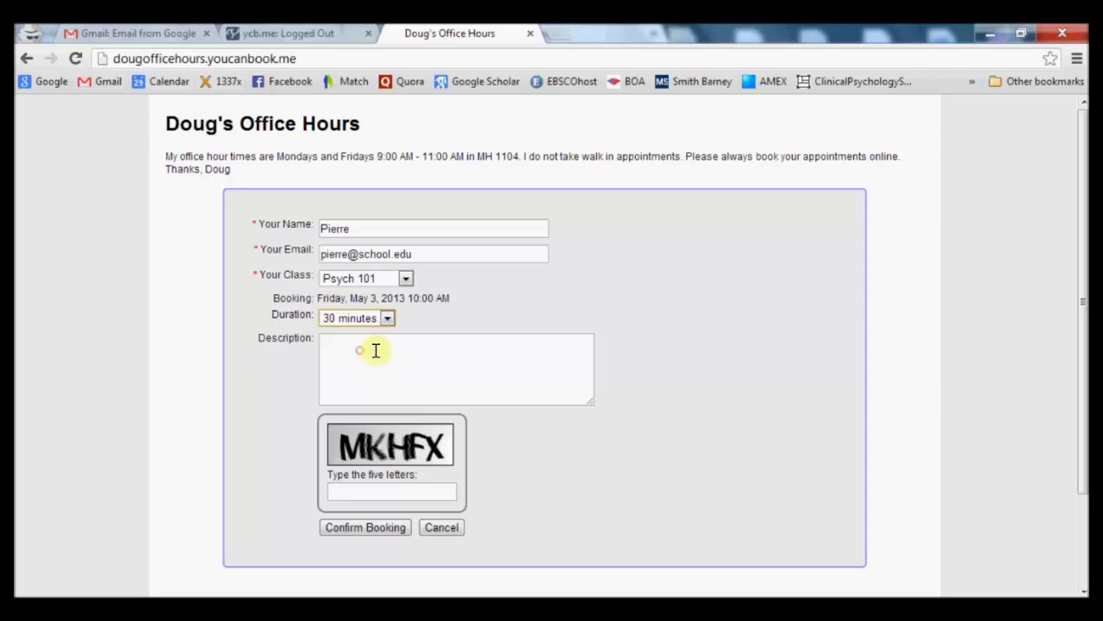
Step: Write a description asking for help with "Maslow's (spelling?) hierarchy of needs", enter the five captcha letters, and confirm the booking
left_click(369, 351)
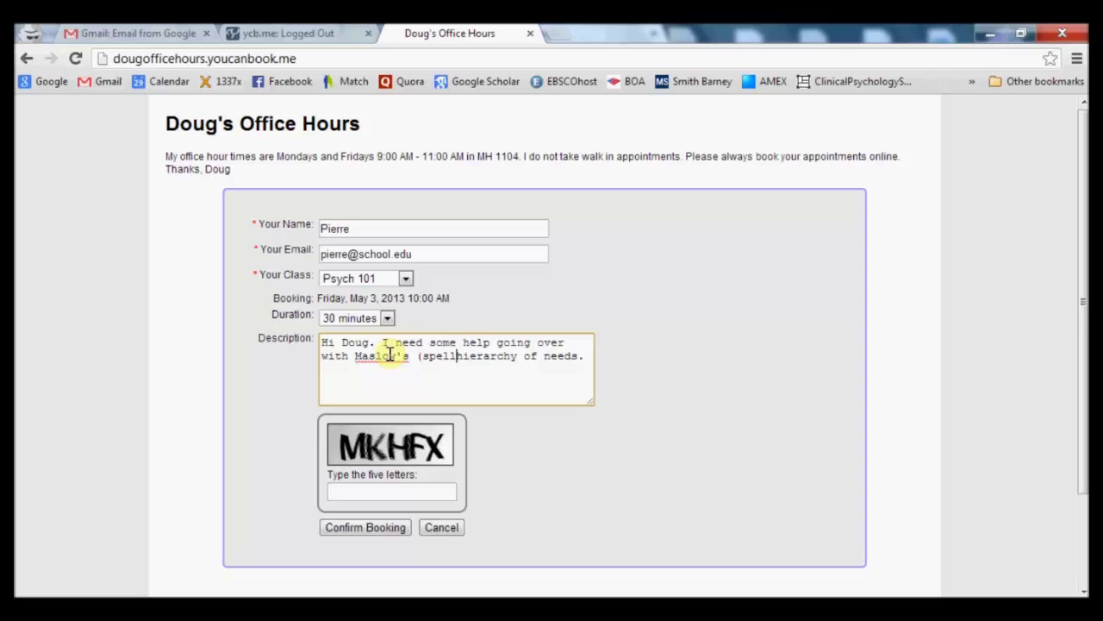
type("ng?) hierarchy of needs.")
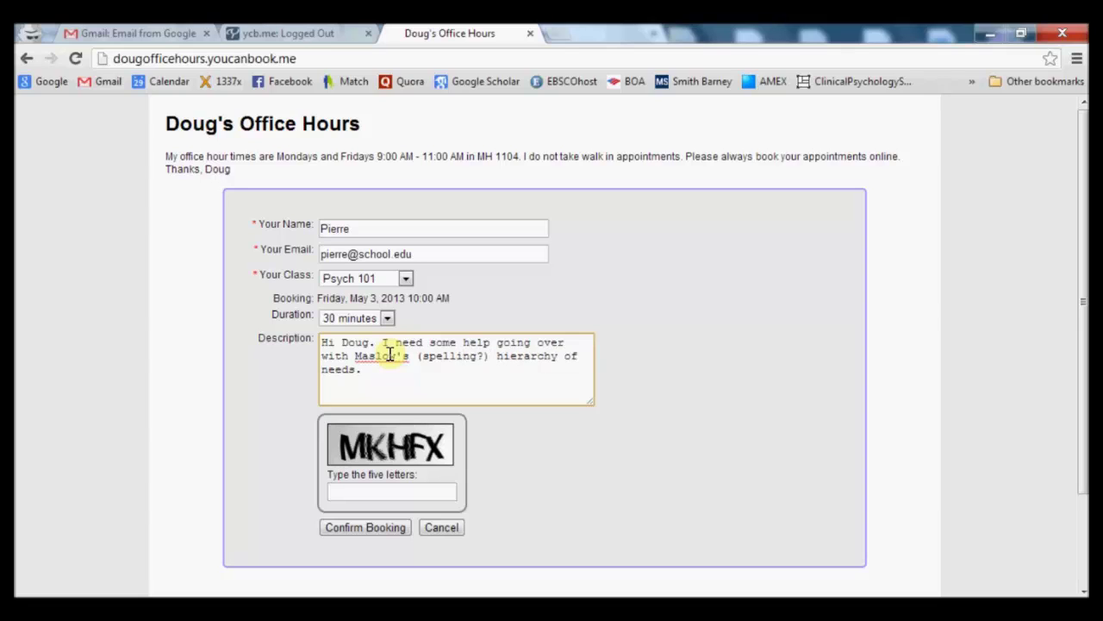
key("Tab")
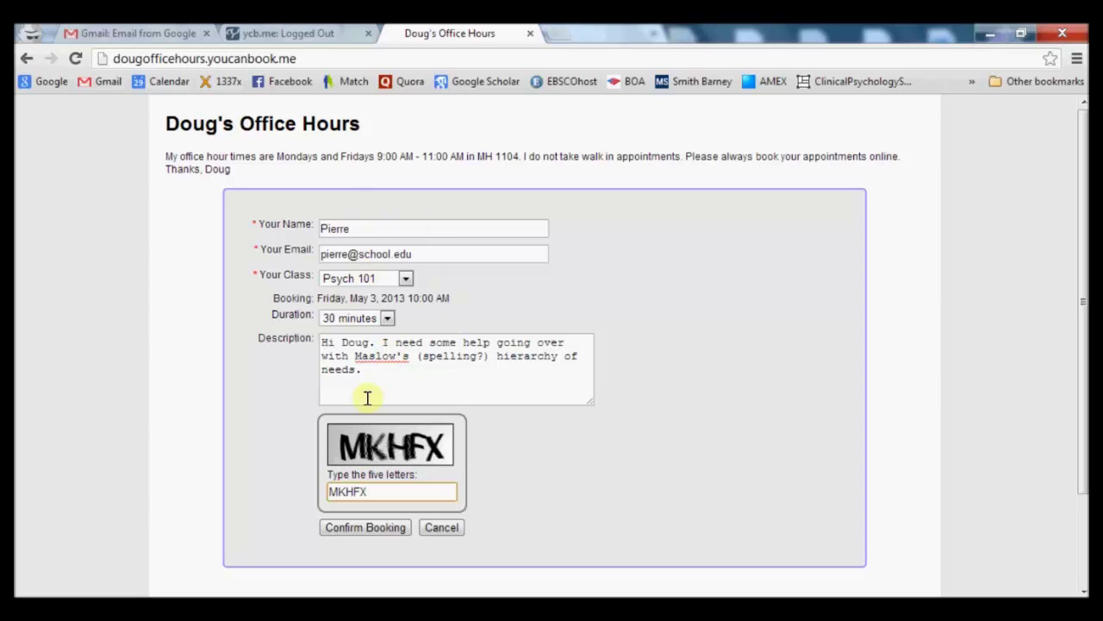
left_click(357, 530)
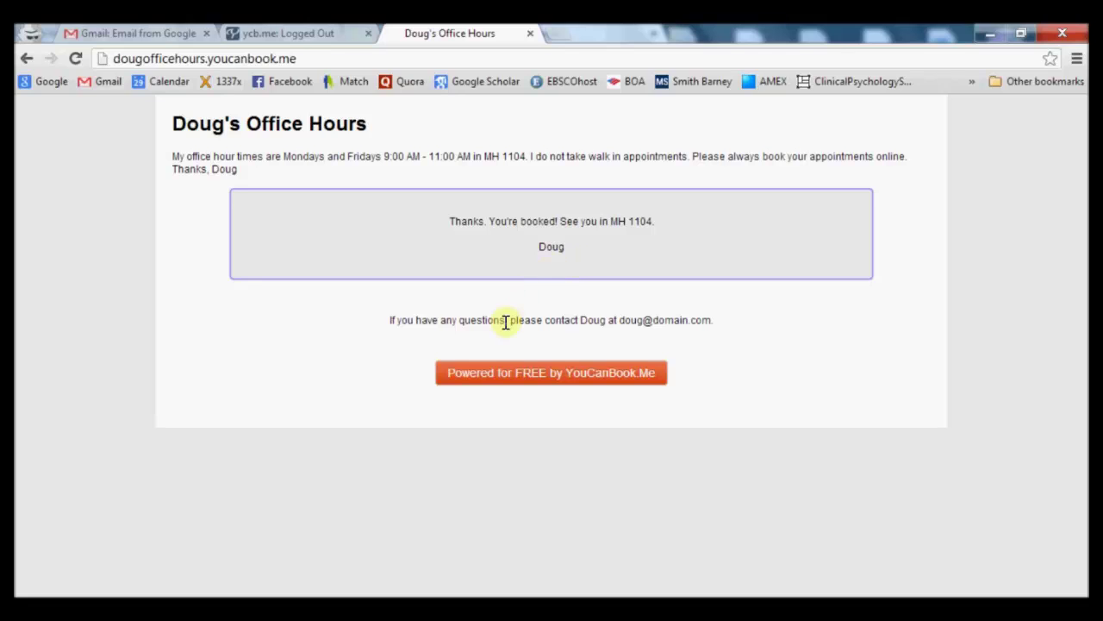
Step: Review the contact line on the booking confirmation page and the new-booking notification in Gmail, including its time, calendar, class and description
left_click_drag(477, 321, 670, 319)
left_click(670, 320)
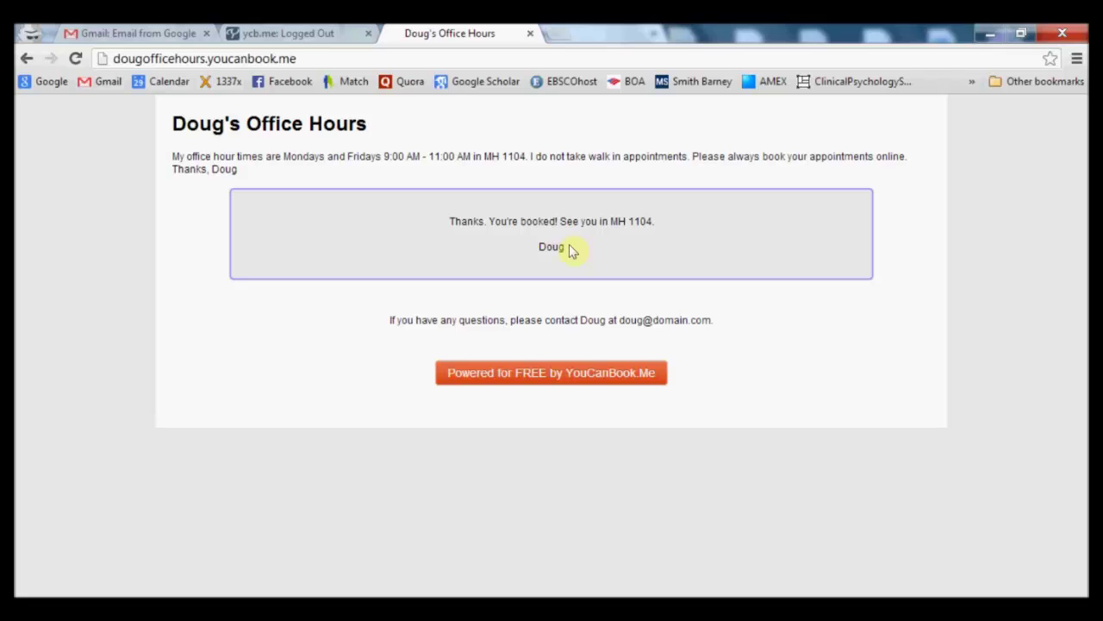
left_click(153, 32)
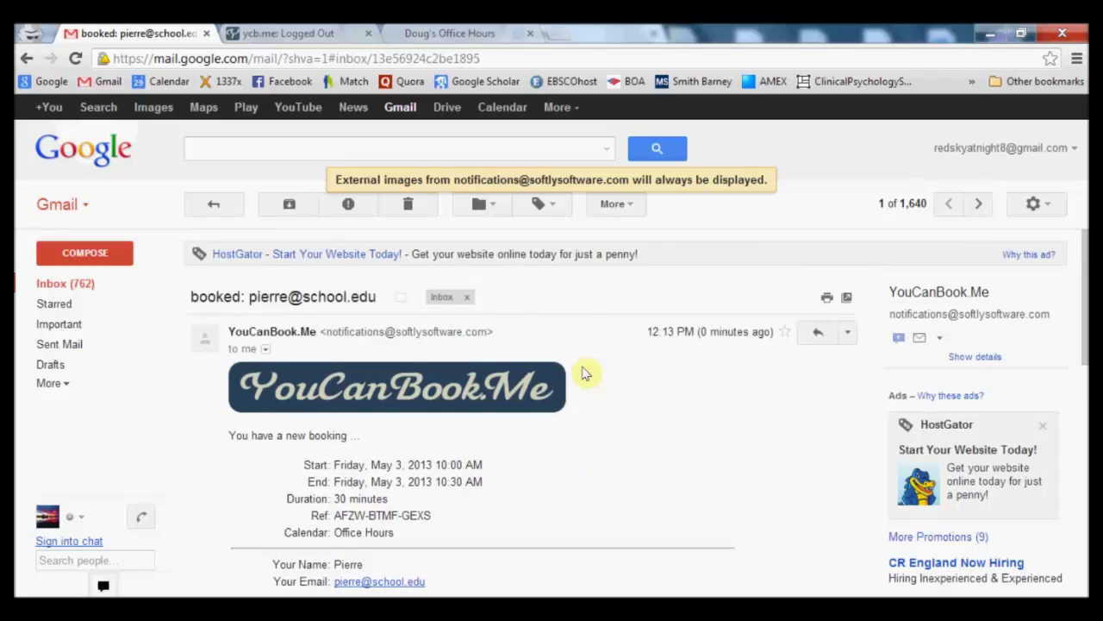
scroll(605, 440, "down", 1)
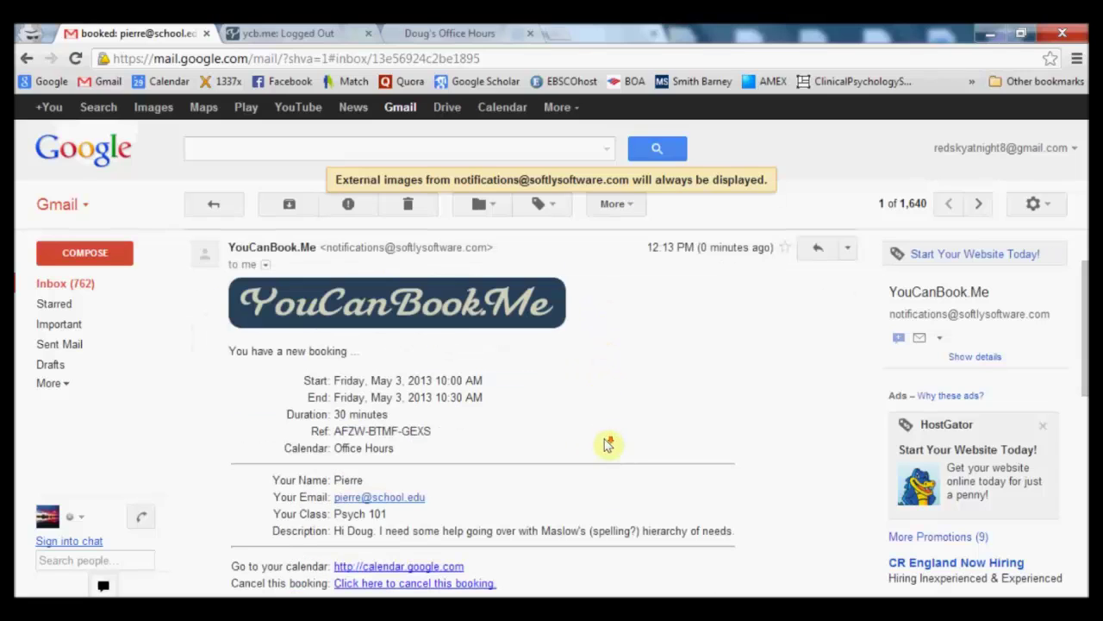
left_click_drag(340, 379, 340, 403)
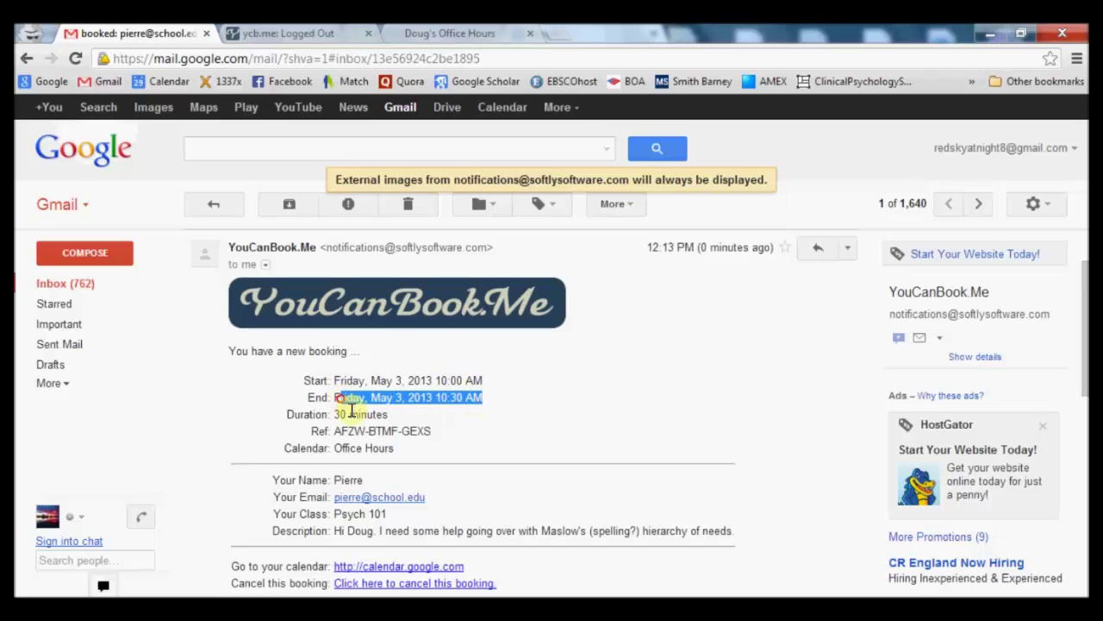
left_click_drag(333, 448, 428, 461)
scroll(428, 461, "down", 2)
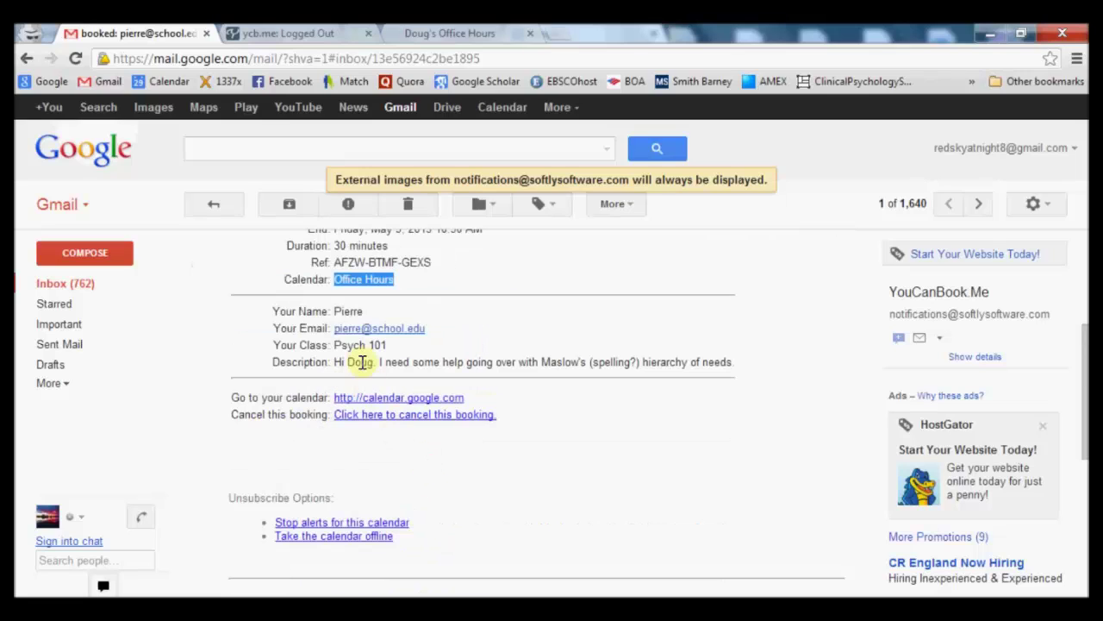
left_click_drag(327, 345, 716, 362)
left_click(604, 371)
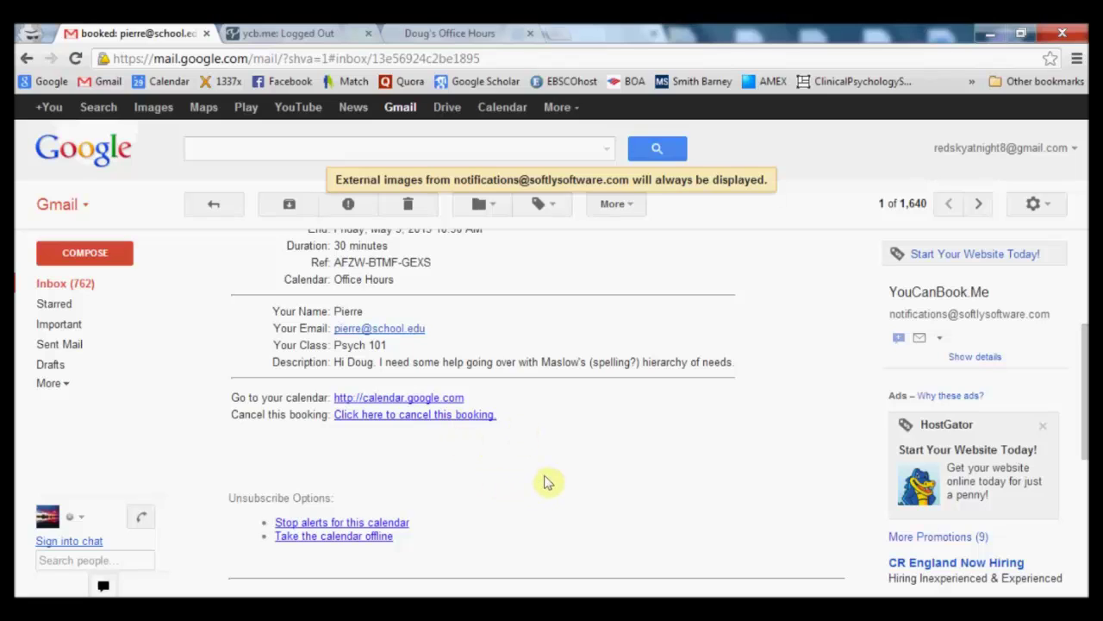
scroll(544, 482, "up", 3)
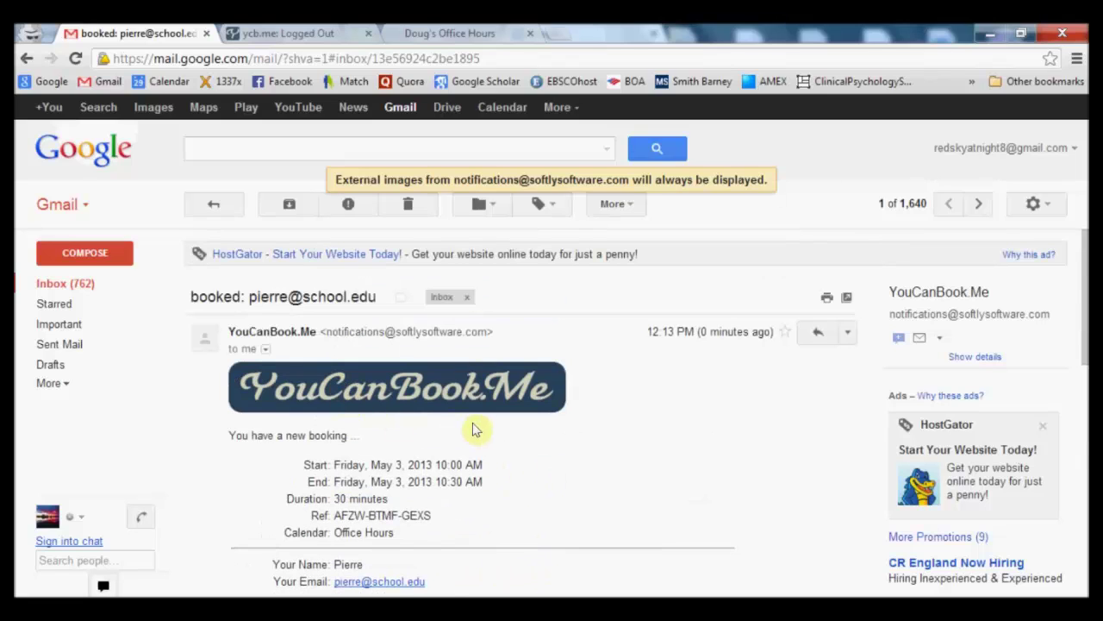
scroll(412, 452, "down", 3)
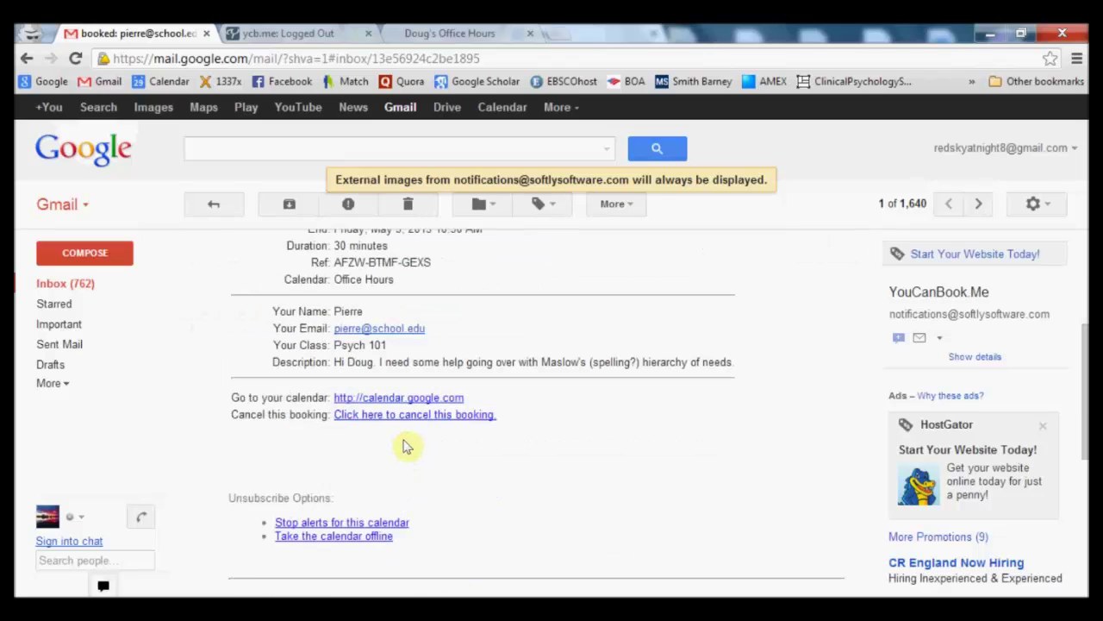
Step: Open Google Calendar from the notification e-mail, inspect the Friday 5/3 10:00 AM booking's event details, and return to the week view
left_click(396, 398)
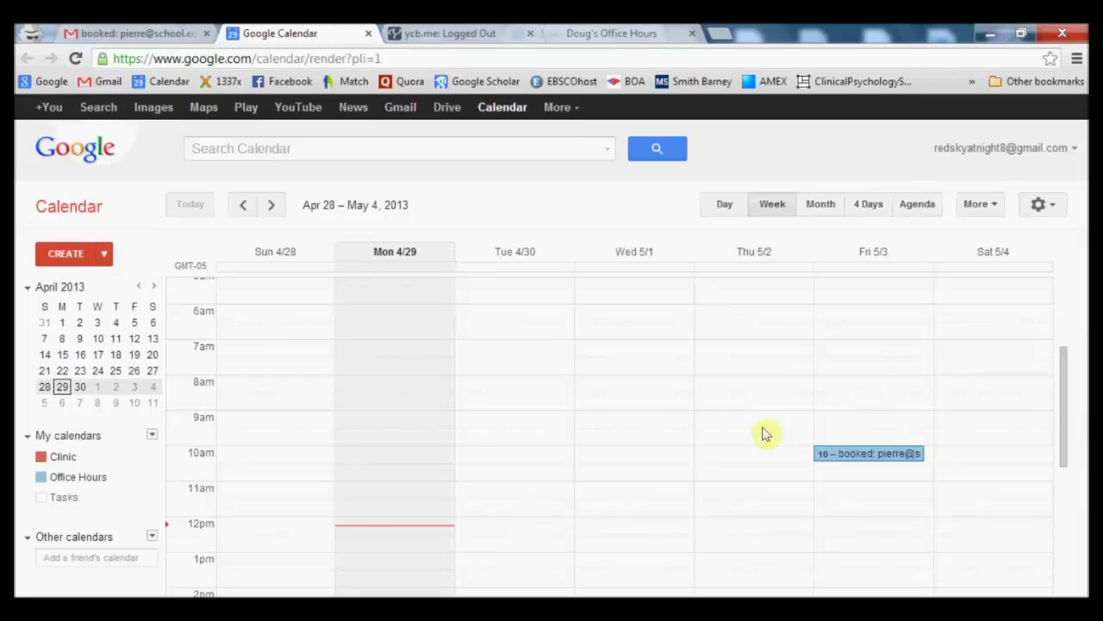
scroll(765, 435, "down", 2)
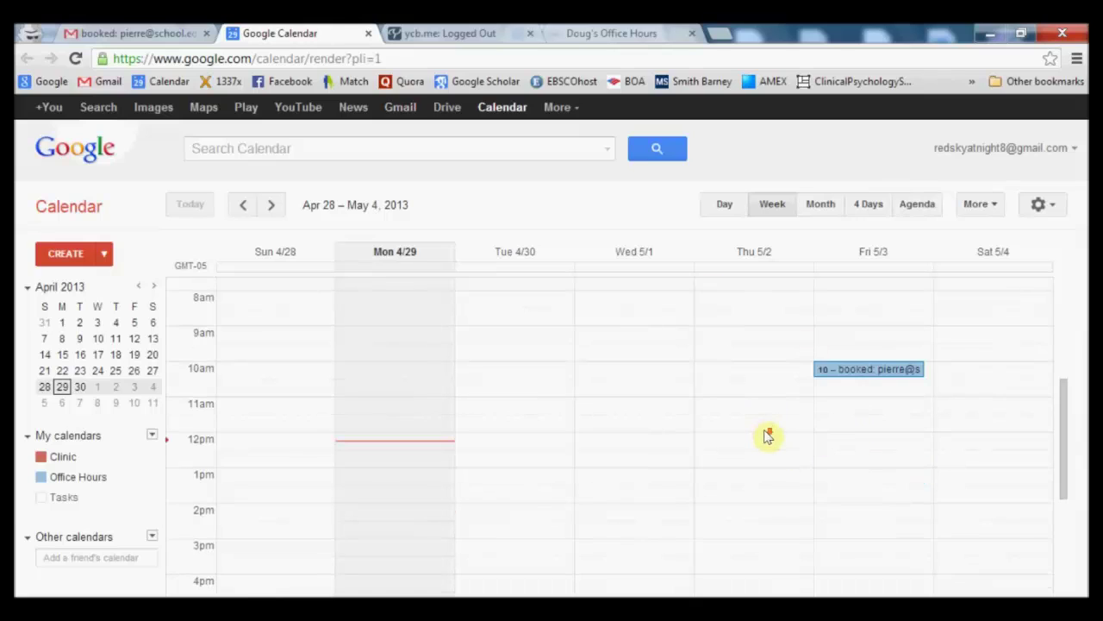
left_click(881, 369)
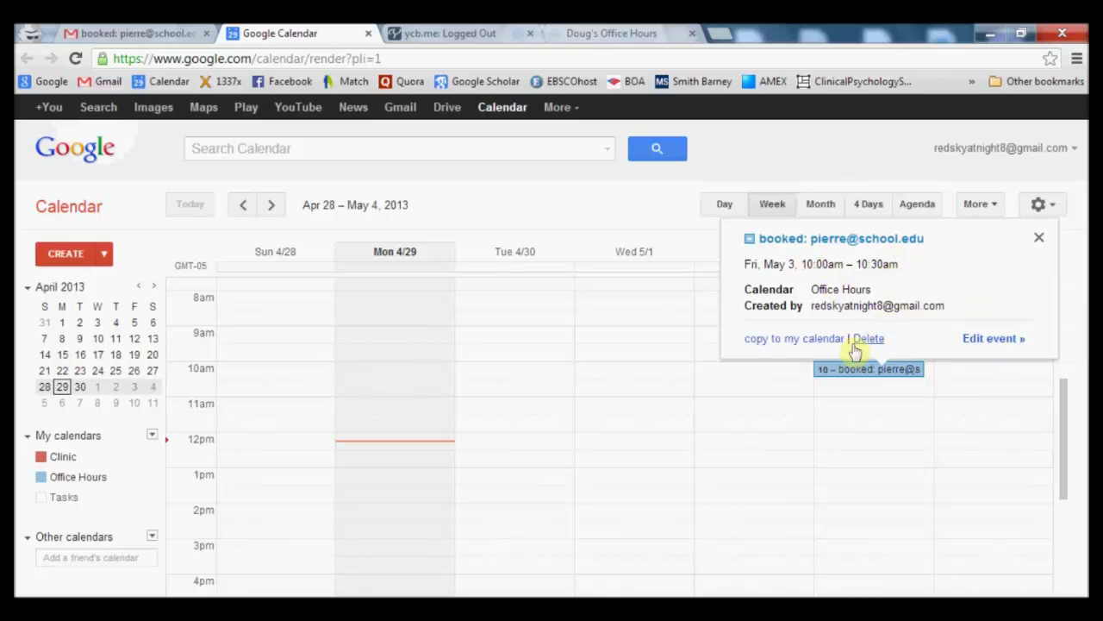
left_click(993, 339)
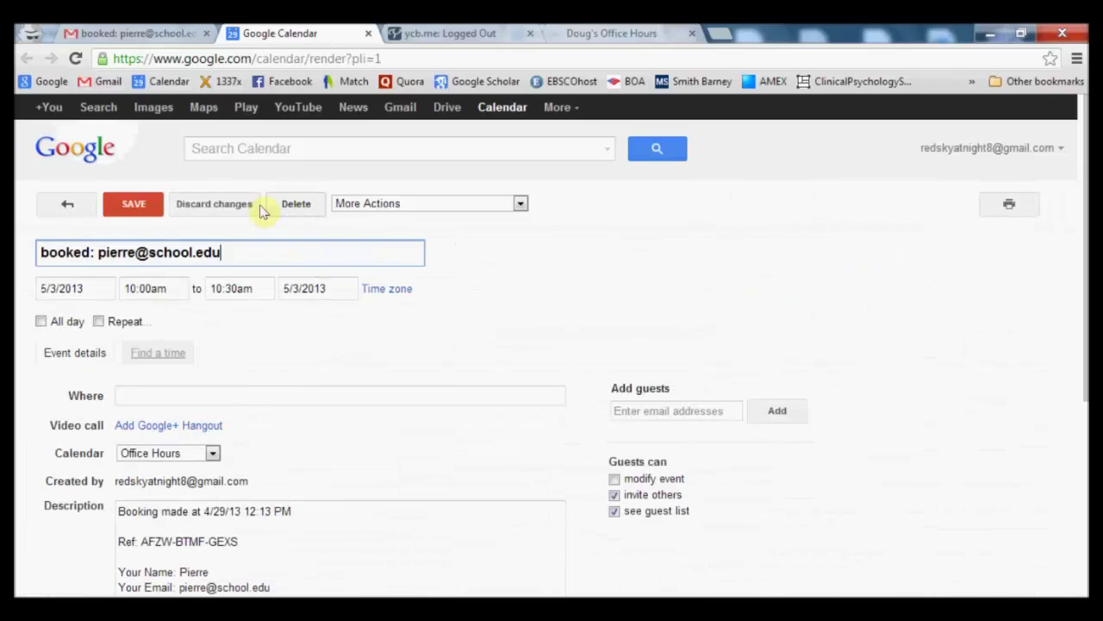
left_click(67, 203)
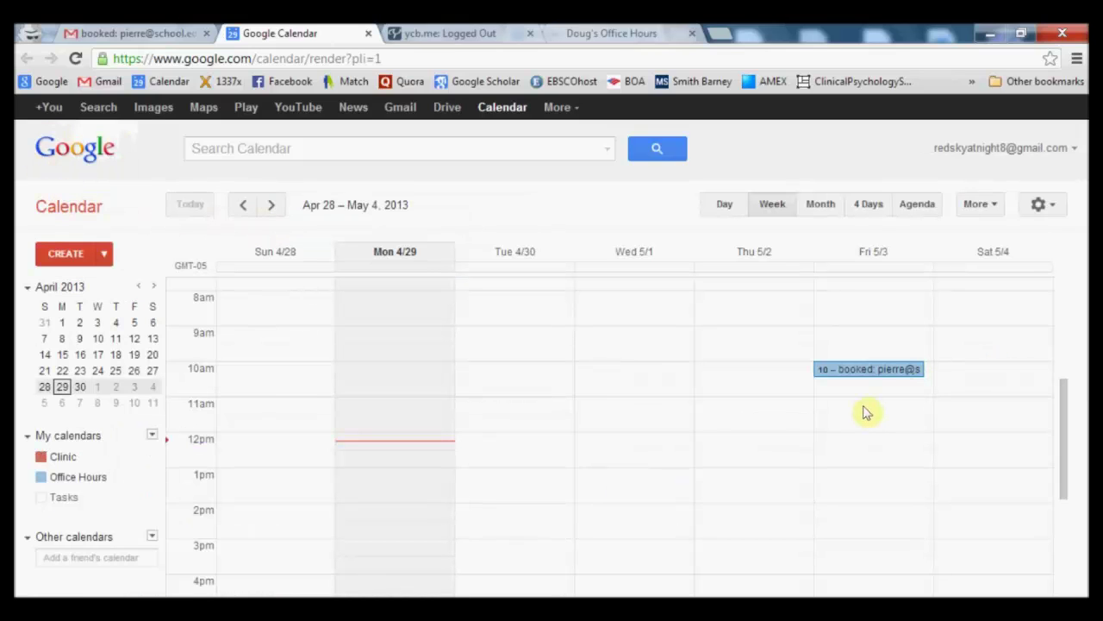
Step: Create an "Out of Office" event in the Office Hours calendar on Friday 5/3 at 11am and move it to 9–10am
left_click(867, 412)
left_click(854, 326)
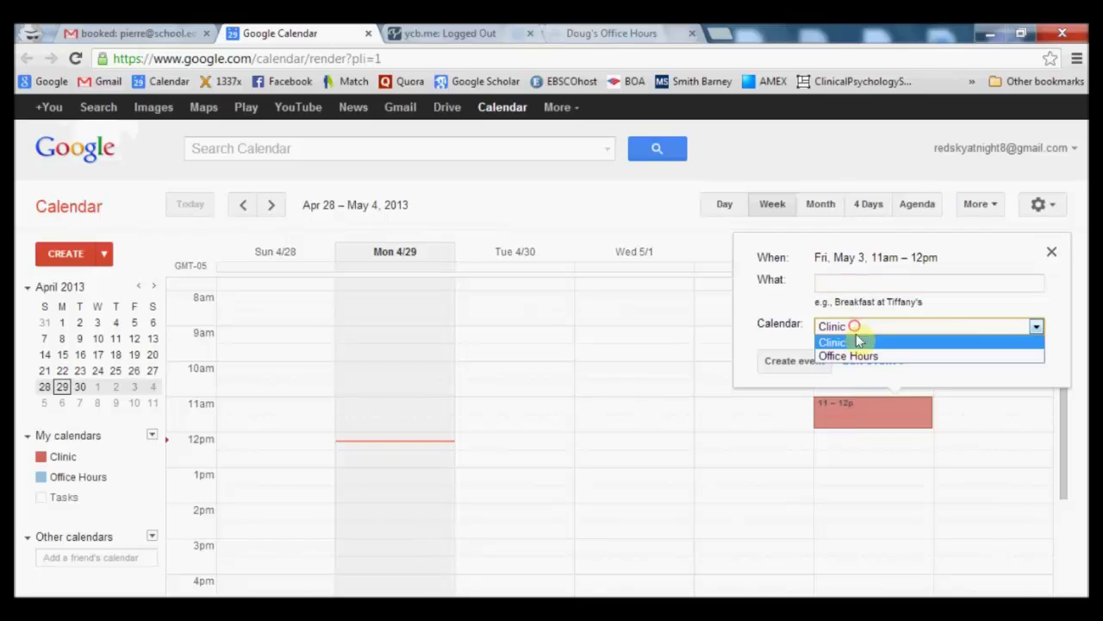
left_click(857, 356)
left_click(909, 287)
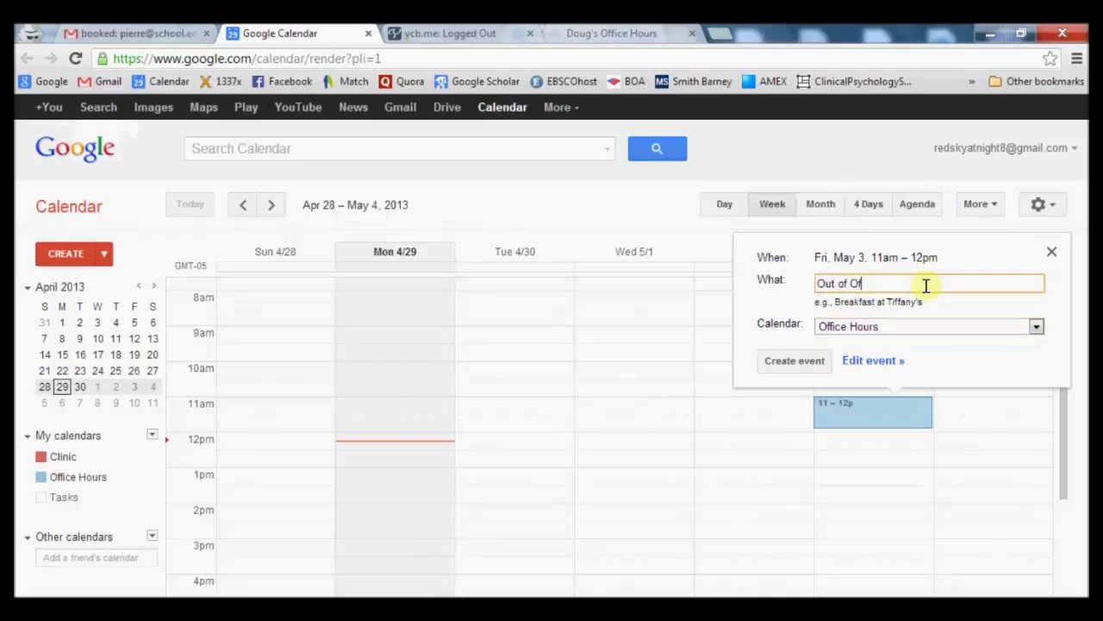
type("Out of Office")
left_click(794, 360)
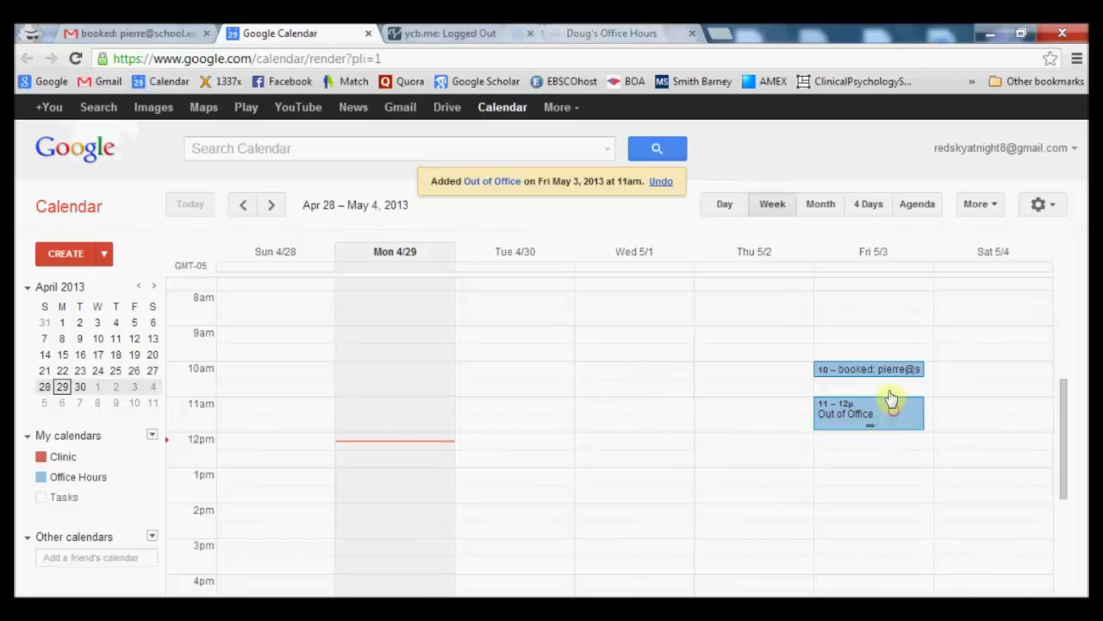
left_click_drag(891, 399, 885, 342)
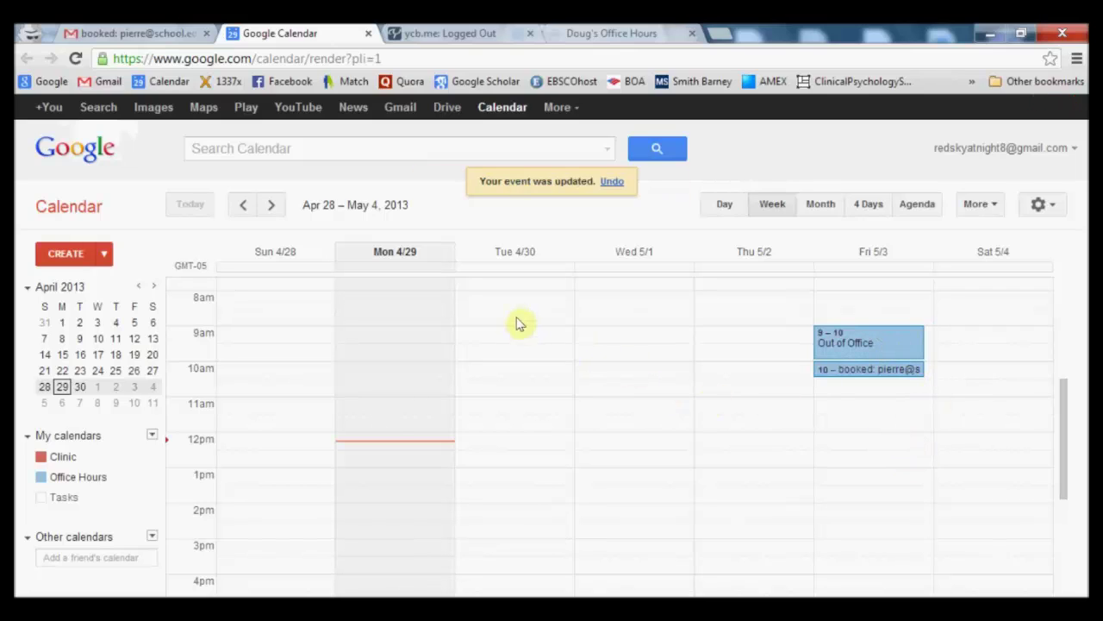
Step: Sign out of the Google account from both Google Calendar and Gmail
left_click(1027, 156)
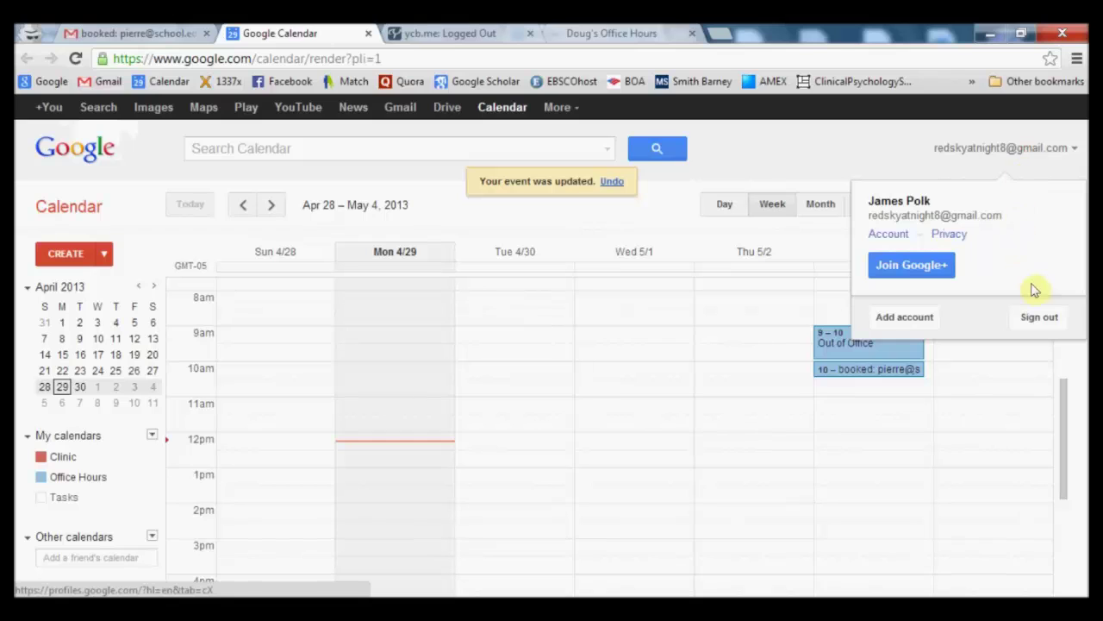
left_click(1040, 315)
left_click(191, 40)
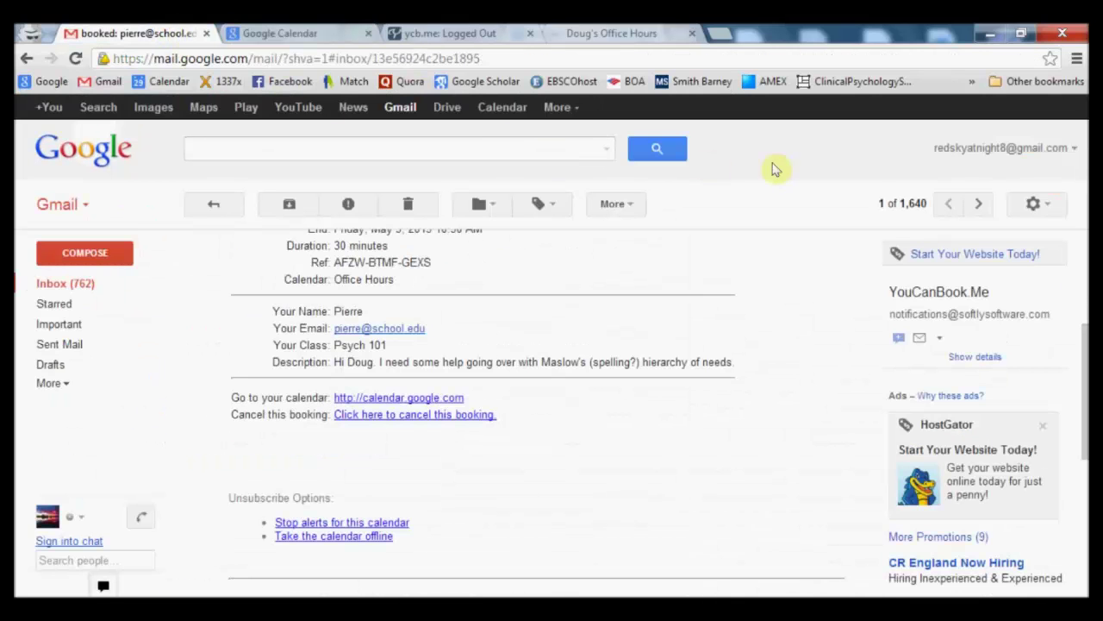
left_click(1024, 153)
left_click(1038, 314)
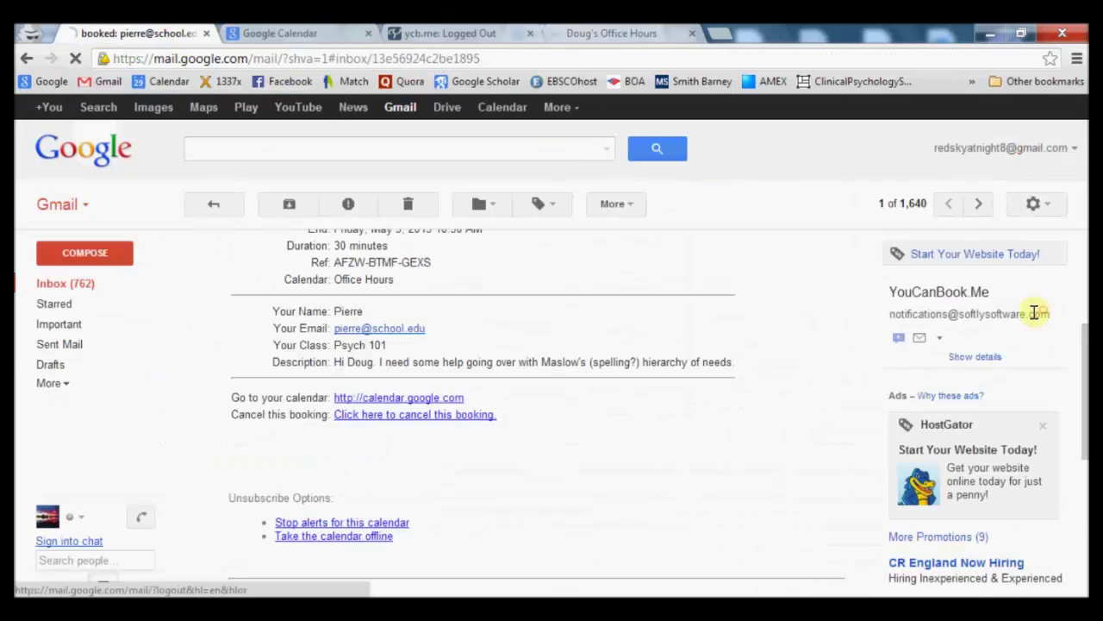
Step: Copy the booking page address, close the booking confirmation page, and load the address in a new browser tab
left_click(454, 36)
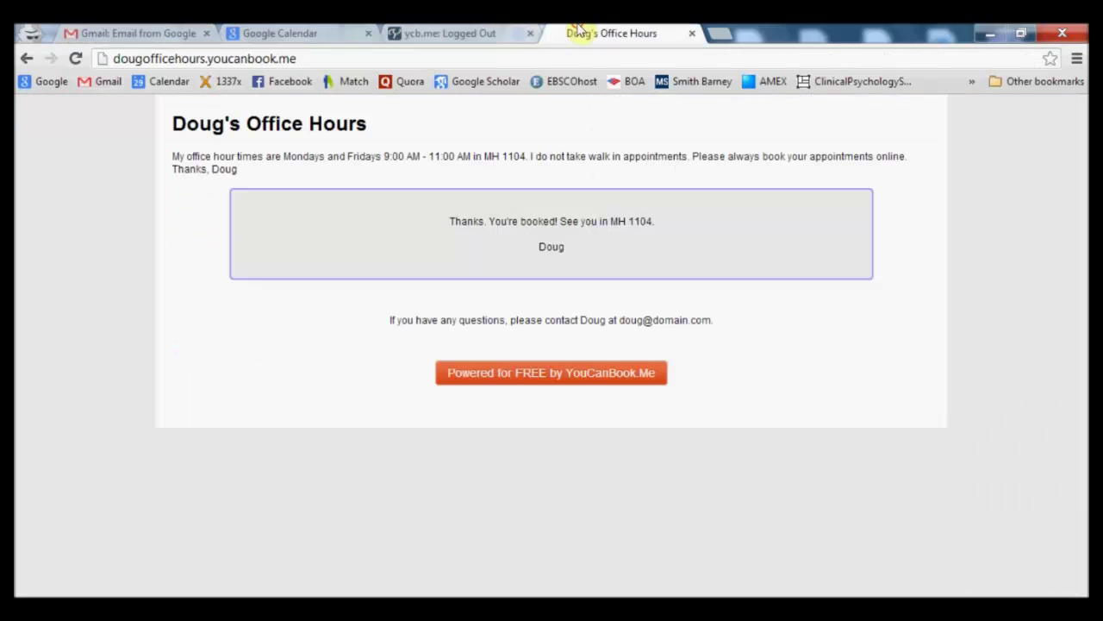
left_click(580, 33)
left_click(304, 61)
key("ctrl+c")
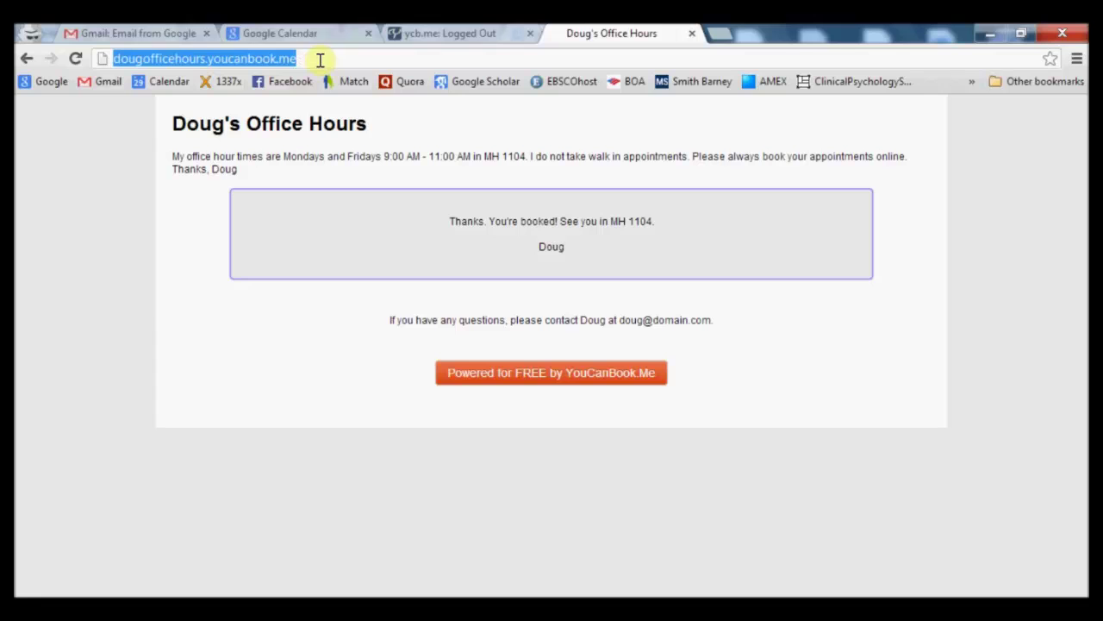
left_click(692, 34)
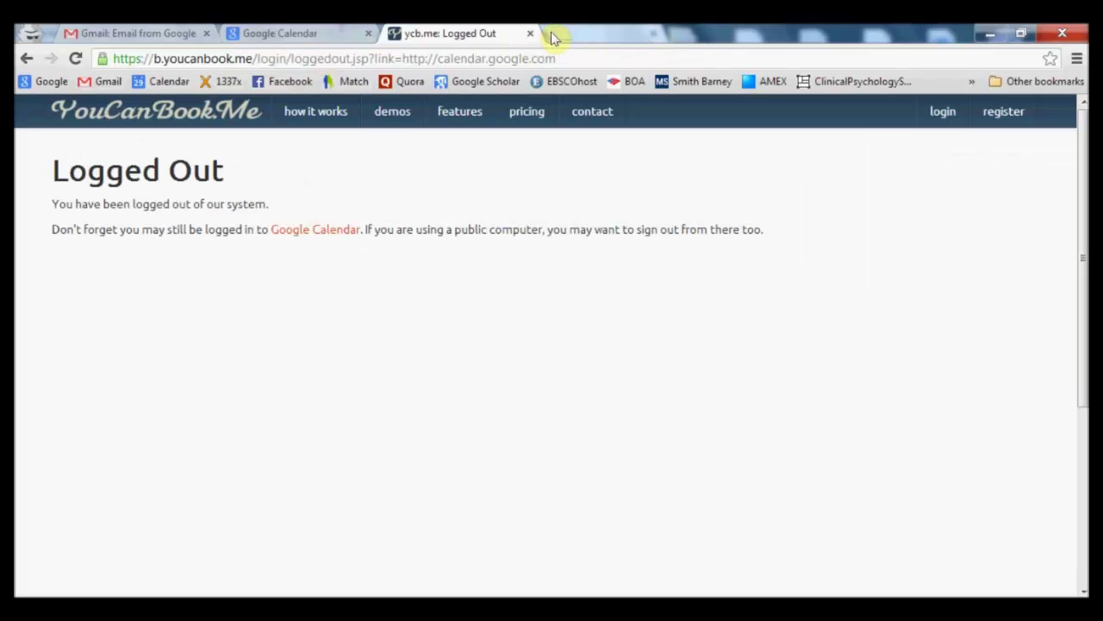
left_click(552, 34)
key("ctrl+v")
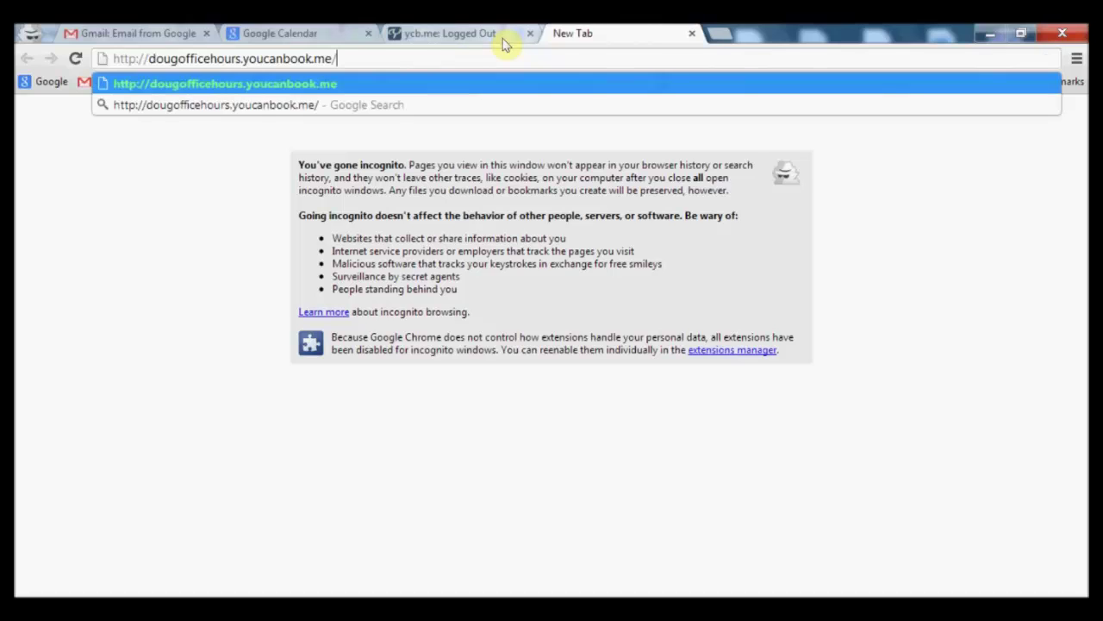
key("Return")
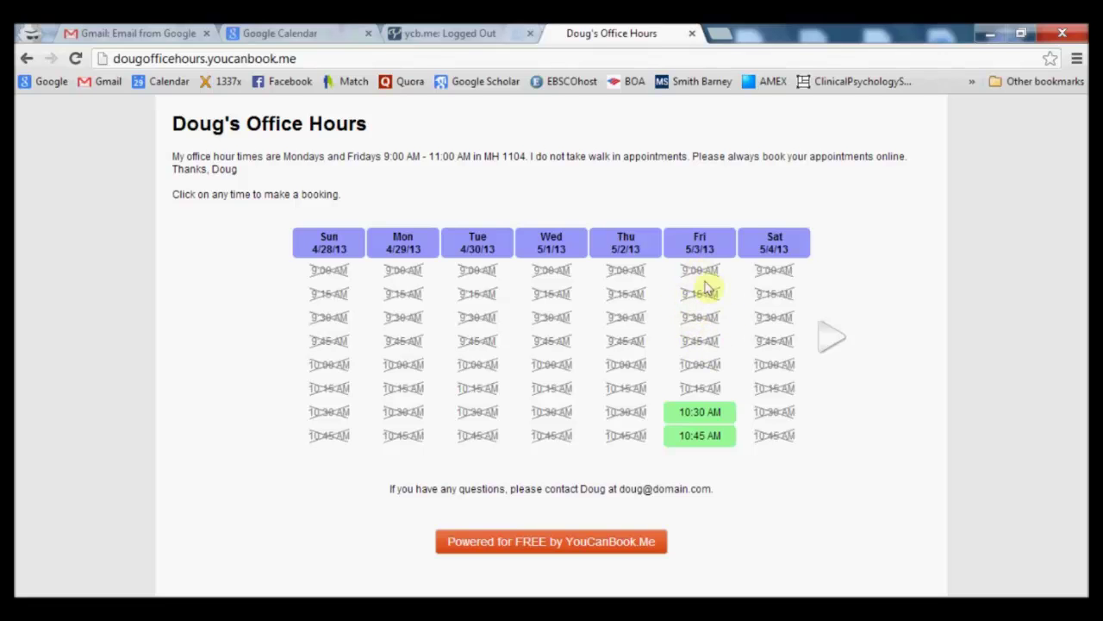
Step: Delete the Friday 5/3 9–10am "Out of Office" event from Google Calendar
left_click(269, 33)
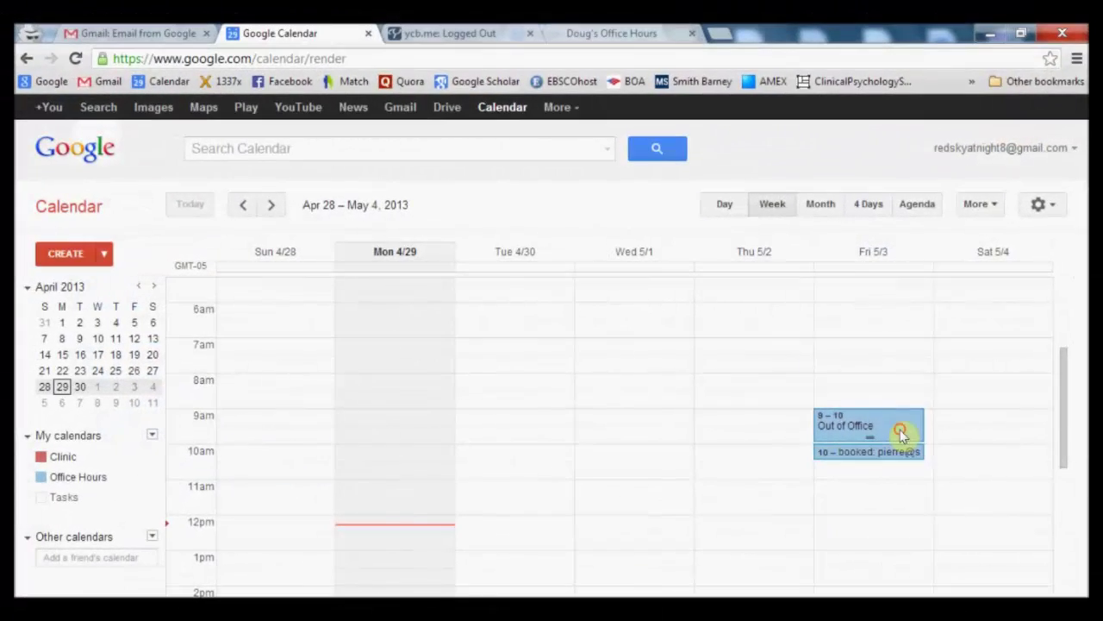
left_click(901, 433)
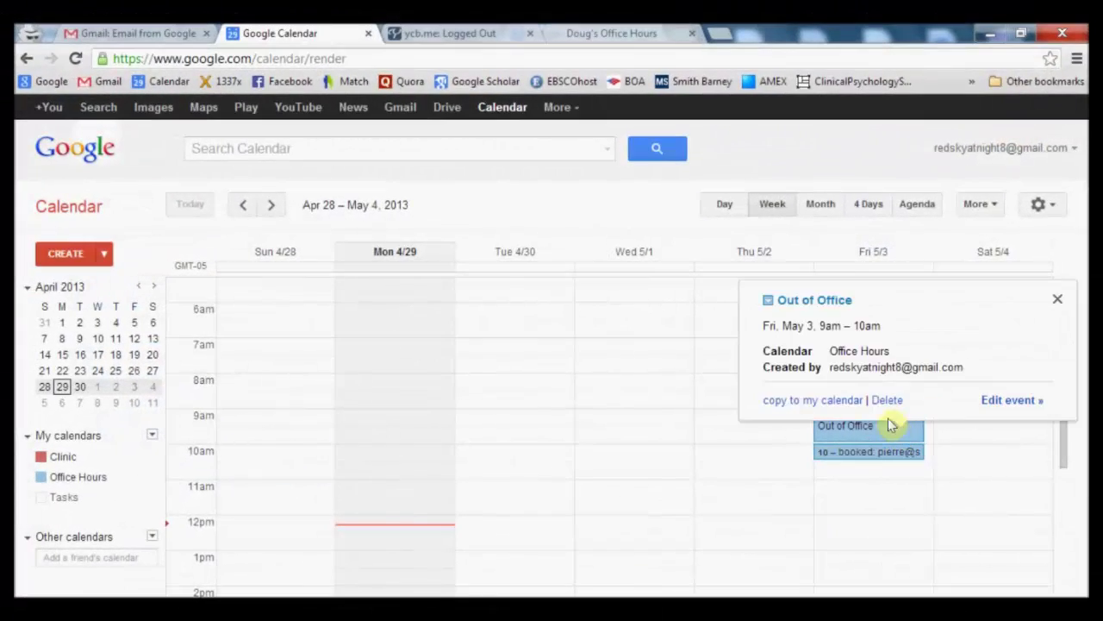
left_click(886, 398)
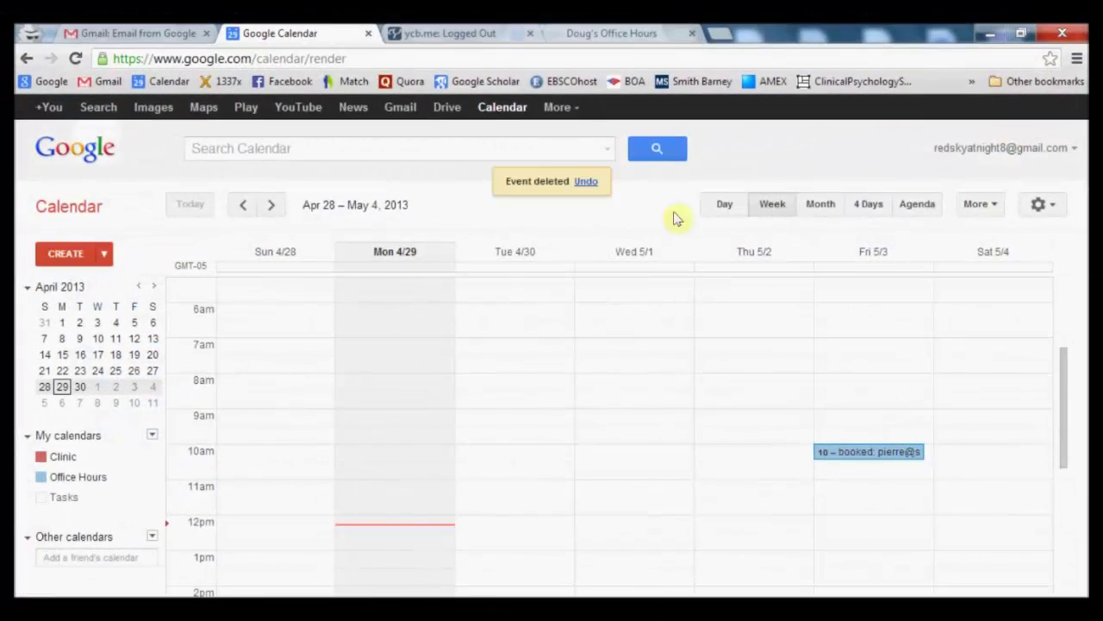
Step: Return to the office-hours booking page and reload it to check the available Friday slots
left_click(483, 33)
left_click(603, 33)
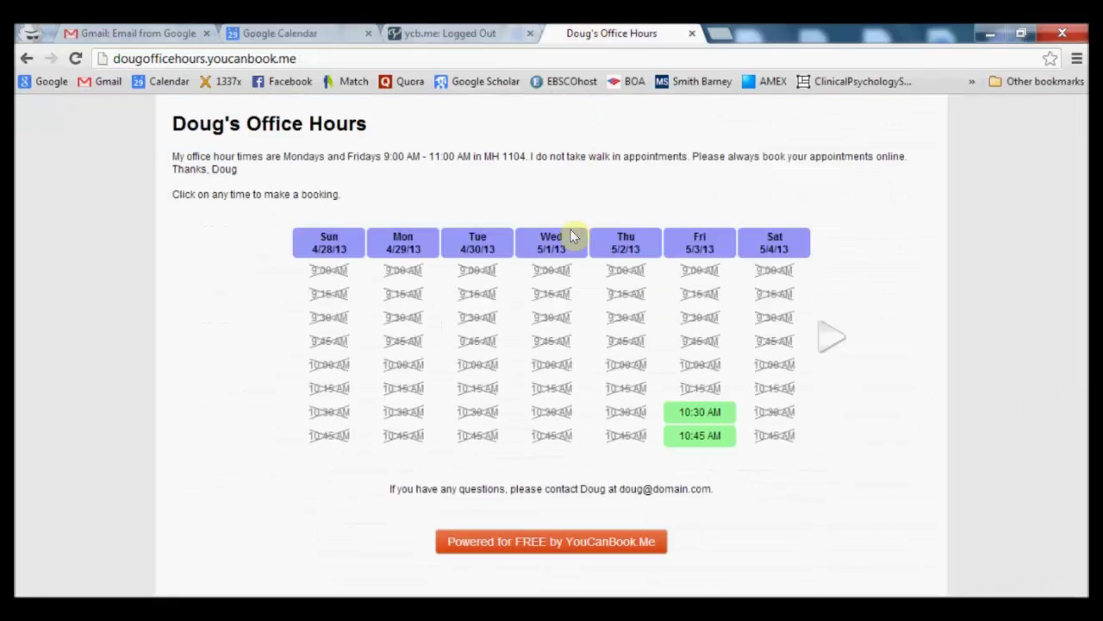
key("F5")
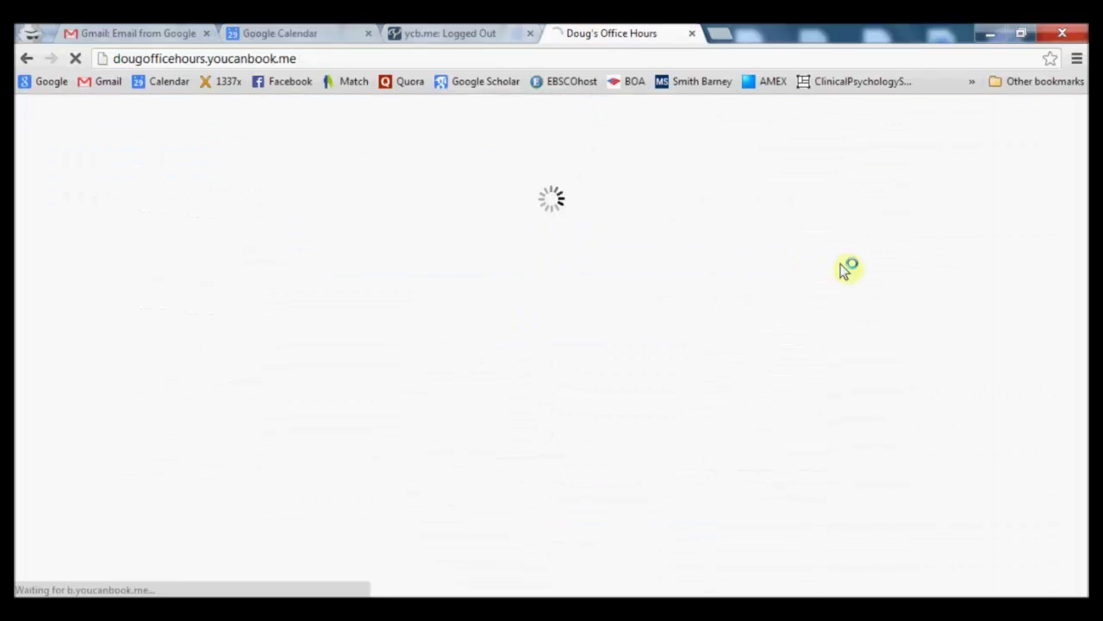